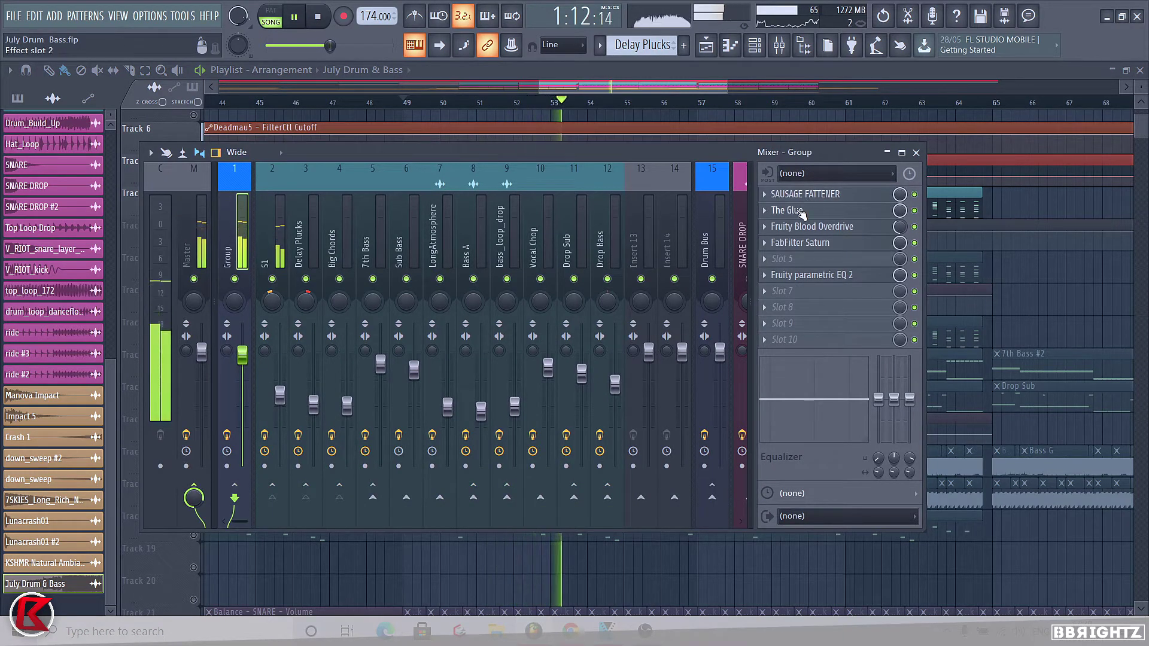
# Inspect The Glue and SAUSAGE FATTENER effects on the Group mixer track, closing them and the mixer when done
pyautogui.click(793, 210)
pyautogui.click(161, 145)
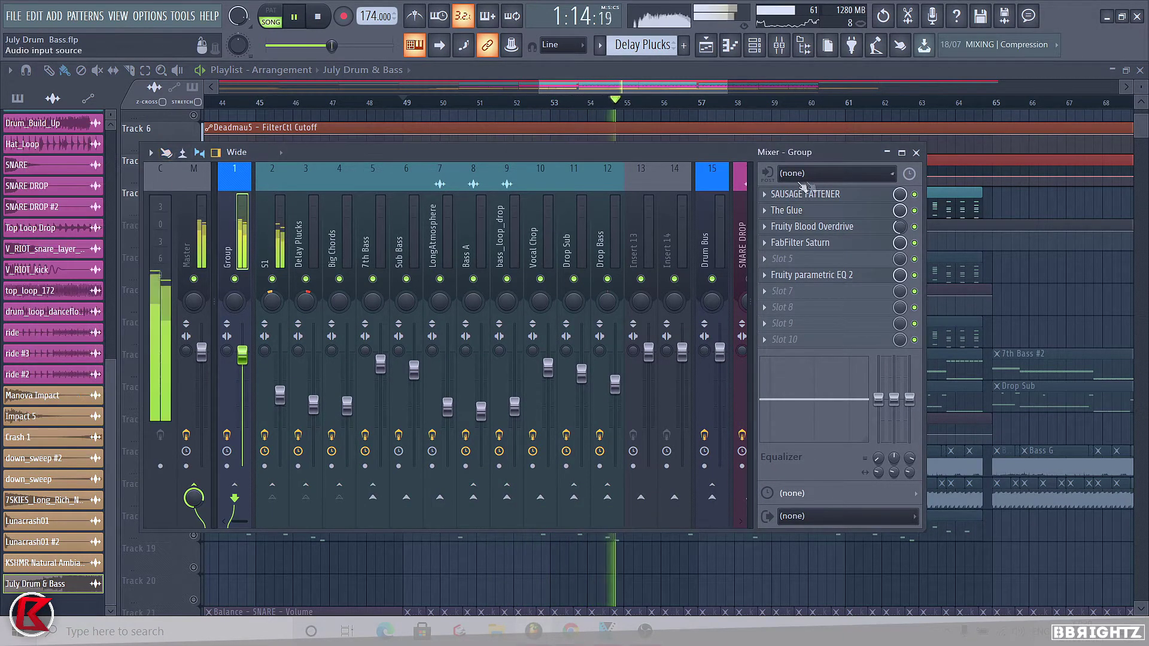
pyautogui.click(806, 194)
pyautogui.click(444, 125)
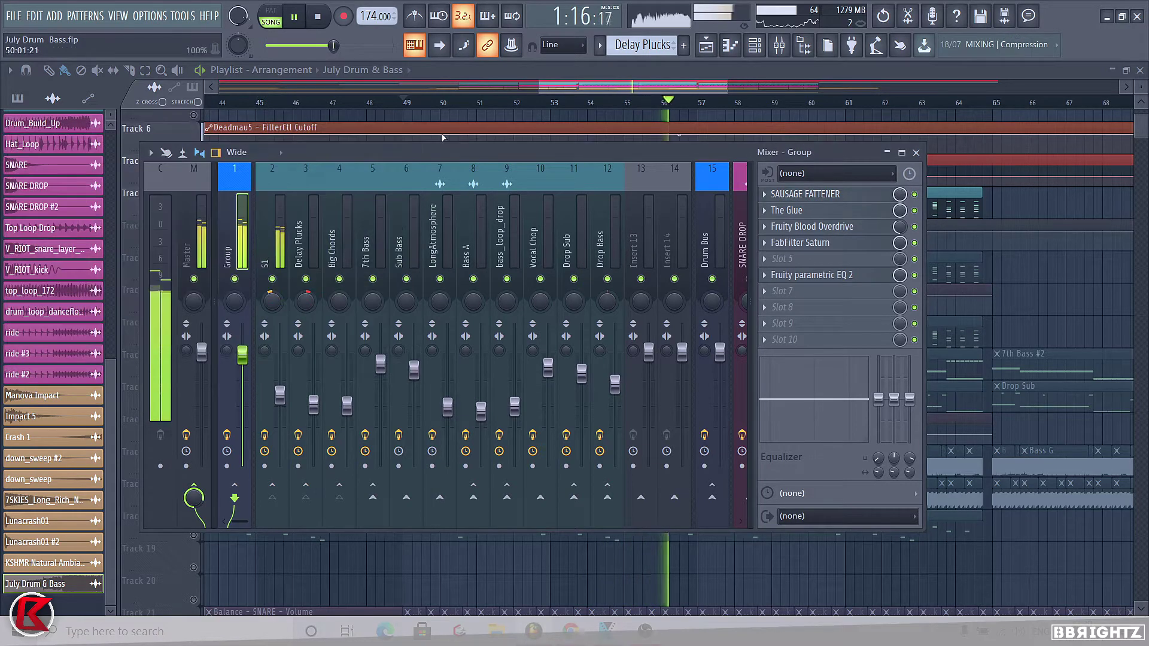
pyautogui.click(916, 153)
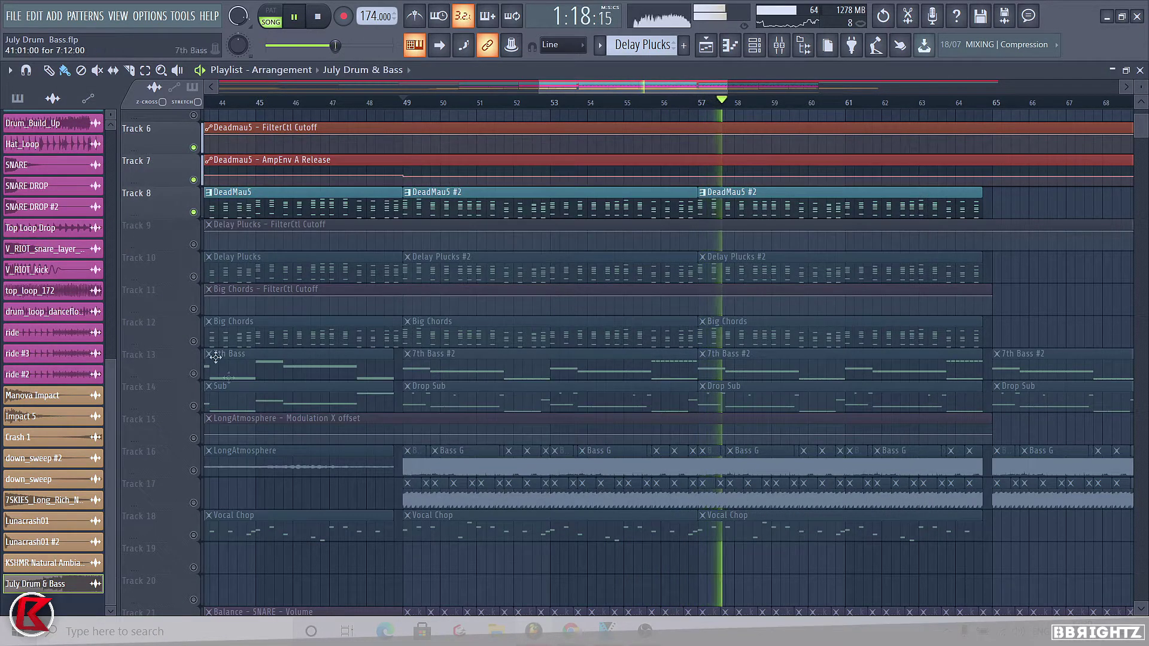
# Set the ValhallaVintageVerb mix on the S1 mixer track to 30% while the song plays
pyautogui.press('space')
pyautogui.press('F9')
pyautogui.click(277, 218)
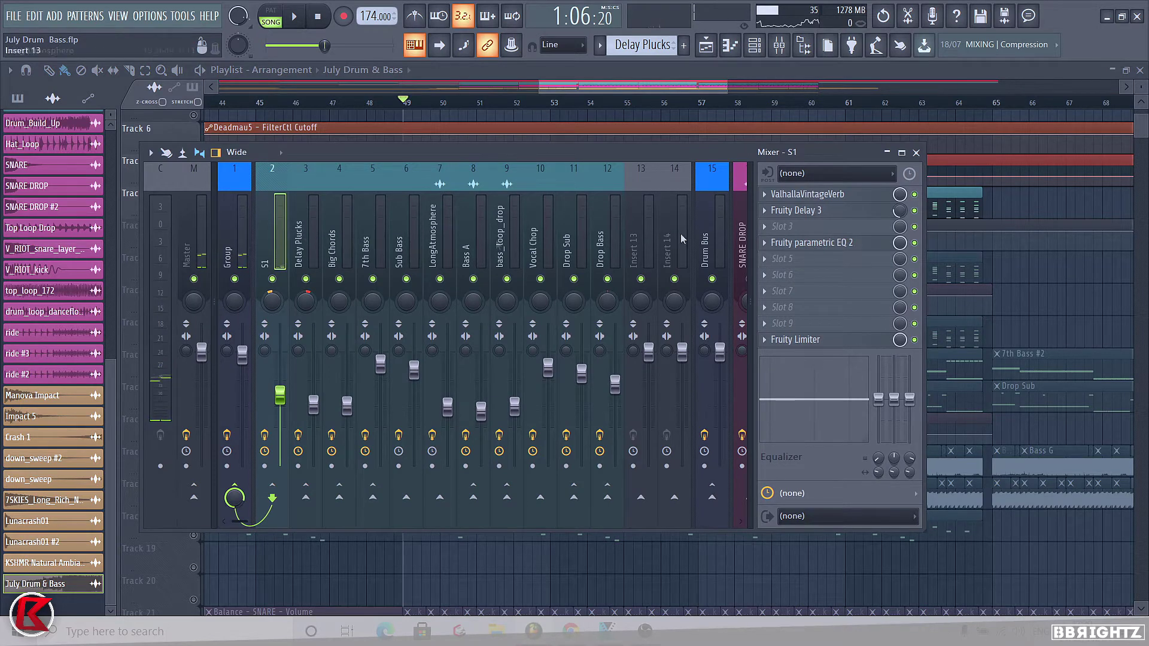
pyautogui.click(807, 194)
pyautogui.moveTo(250, 214); pyautogui.dragTo(283, 235)
pyautogui.press('space')
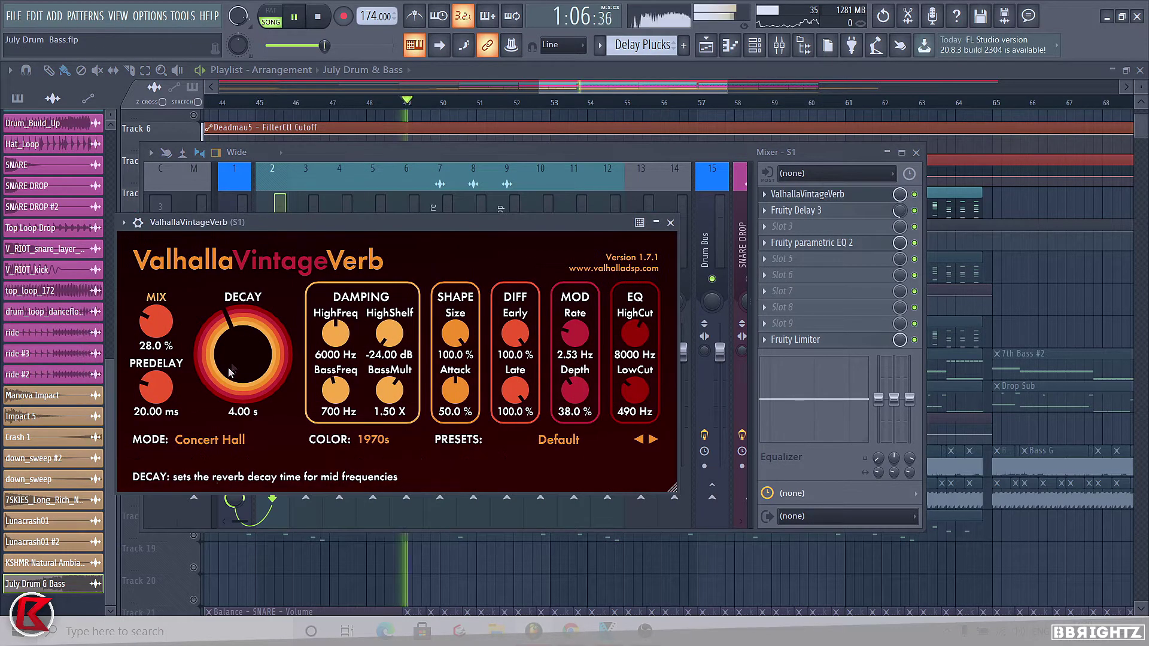
pyautogui.moveTo(144, 323); pyautogui.dragTo(144, 315)
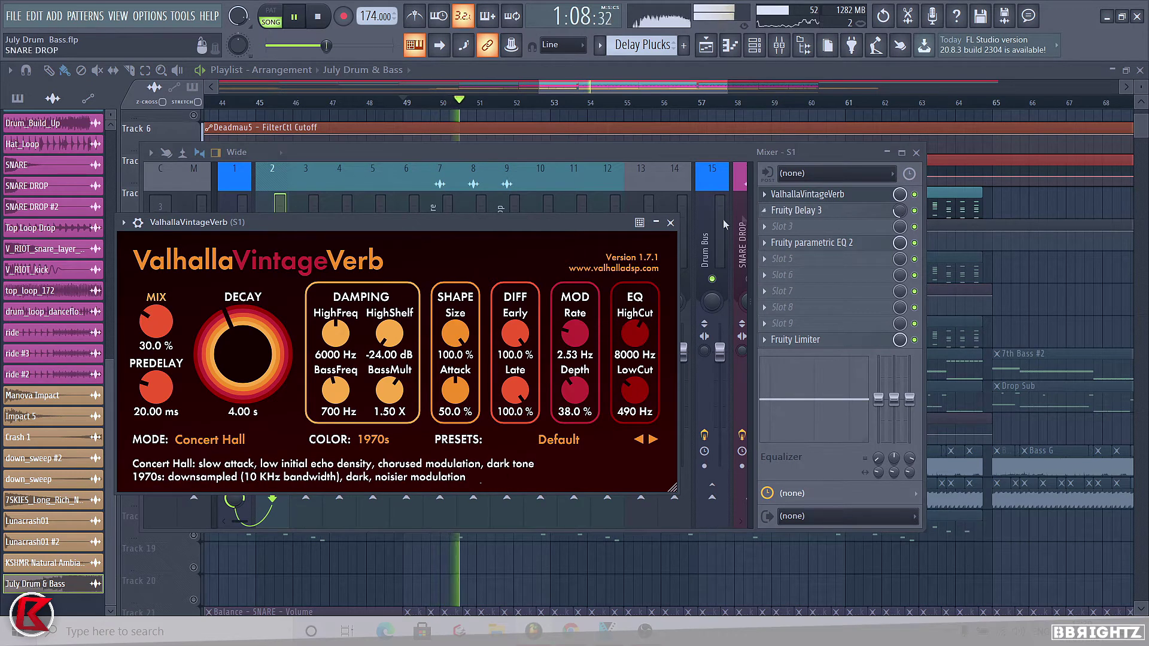
pyautogui.click(670, 222)
pyautogui.press('space')
# Review the effect chains on the Delay Plucks, Big Chords, 7th Bass, Sub Bass and Master mixer tracks during playback
pyautogui.click(312, 243)
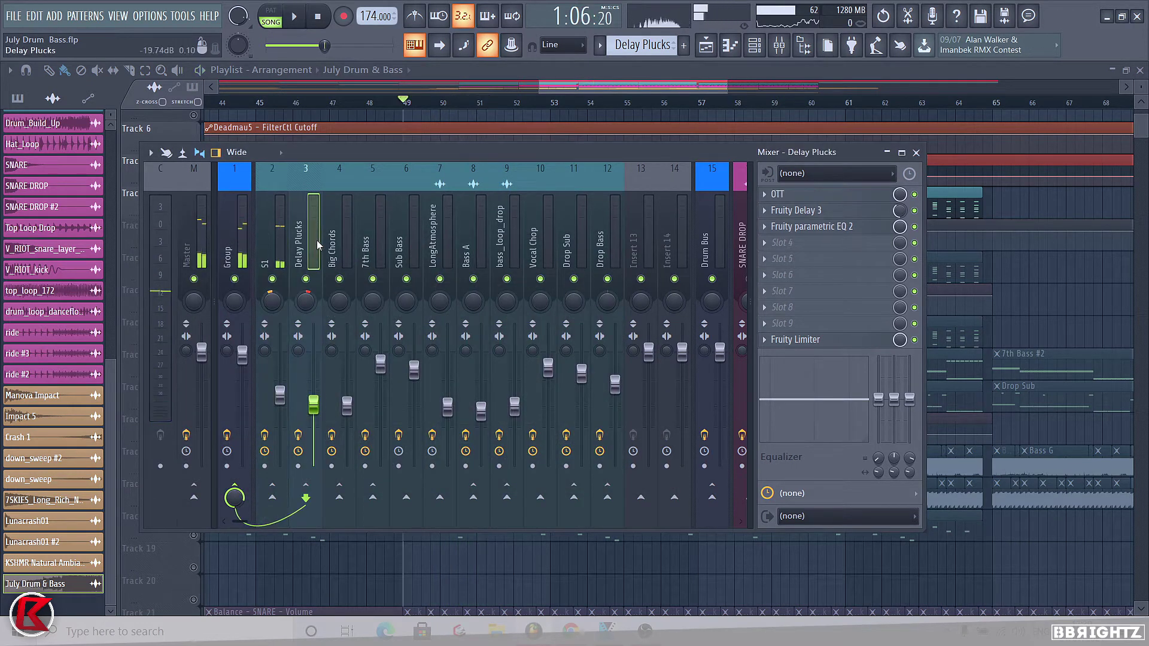
pyautogui.press('space')
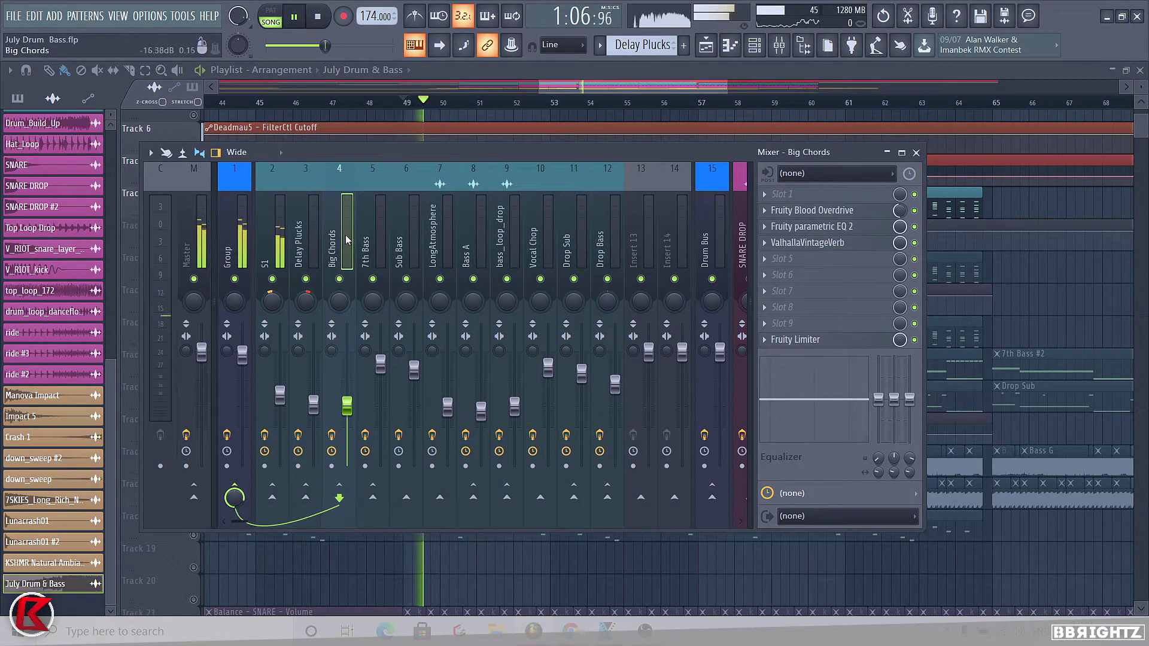
pyautogui.click(375, 249)
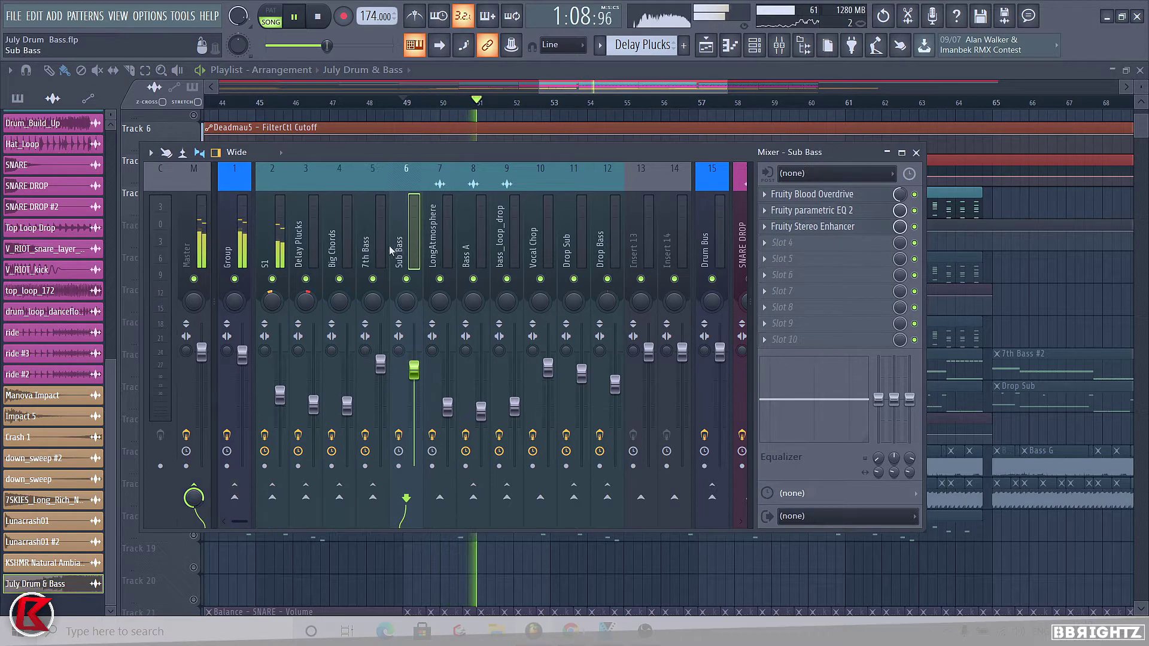
pyautogui.click(187, 264)
pyautogui.press('space')
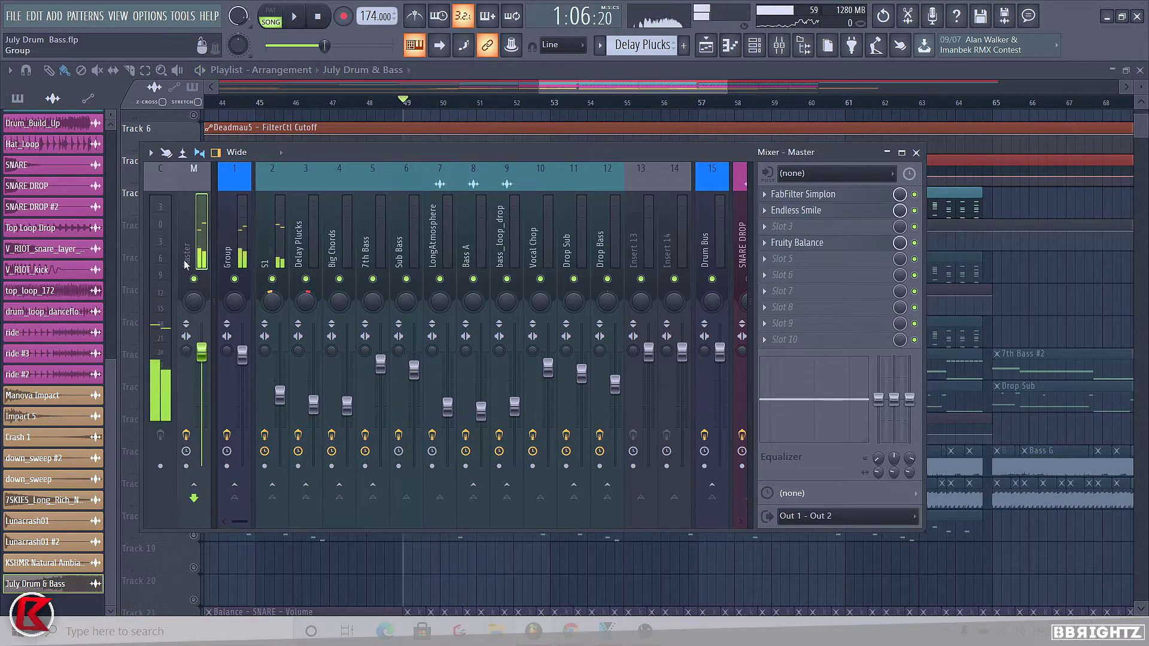
pyautogui.click(273, 252)
# Load S1 Imager Stereo into slot 8 of the Group mixer track and raise its width slightly during playback
pyautogui.click(243, 253)
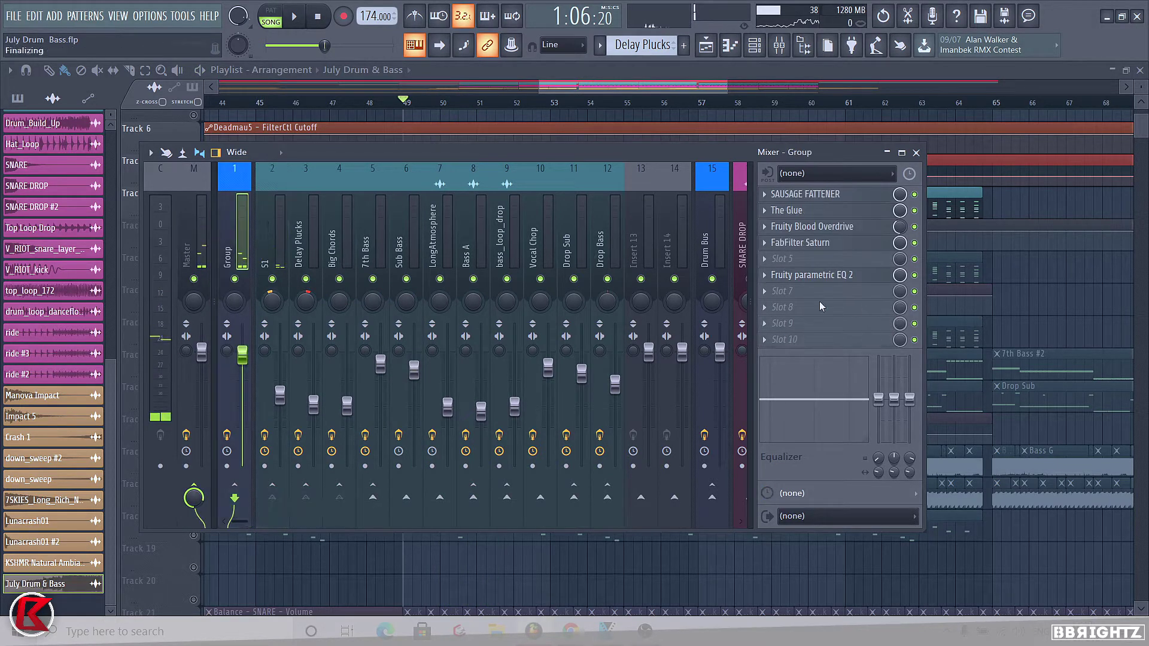
pyautogui.click(781, 309)
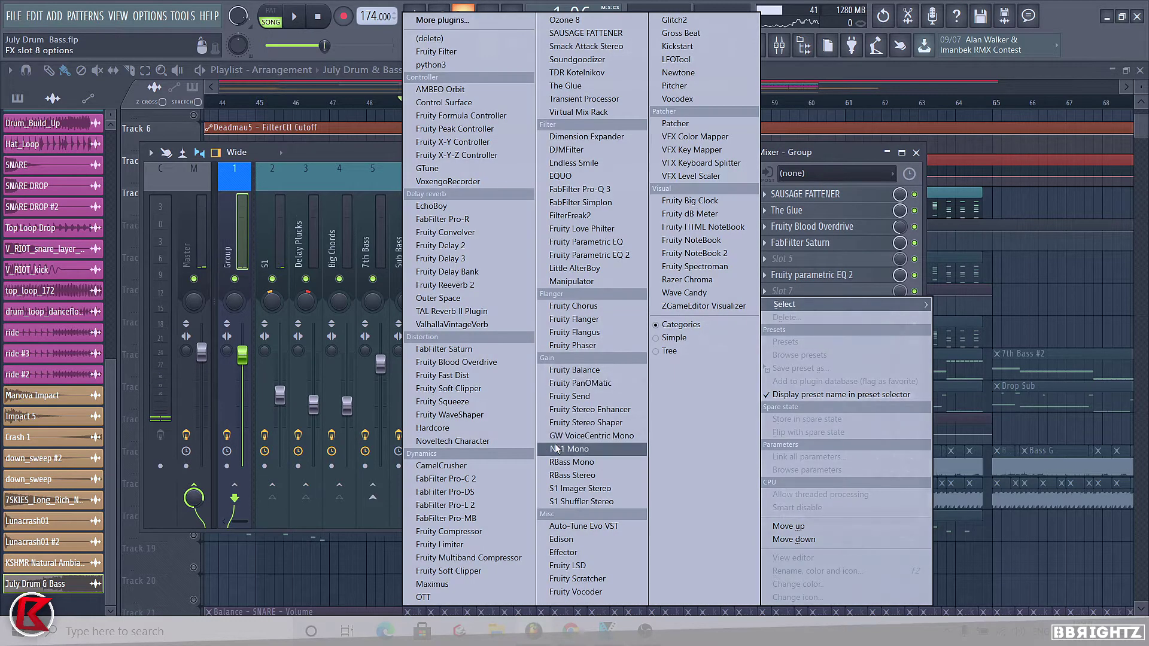
pyautogui.click(578, 490)
pyautogui.press('space')
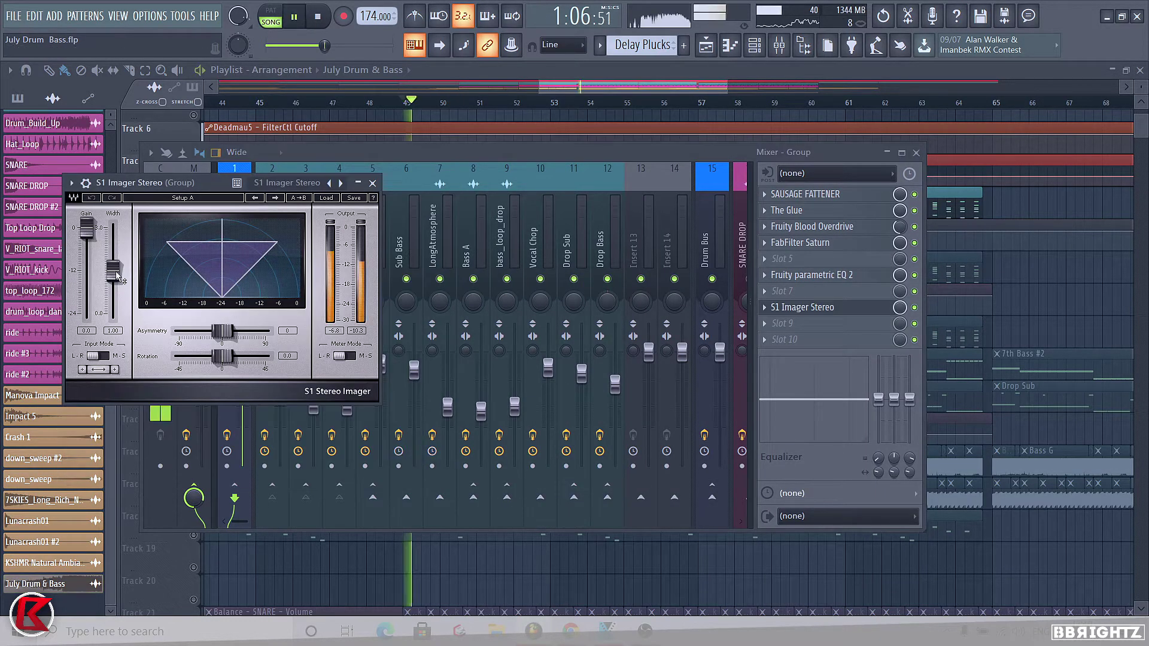
pyautogui.moveTo(113, 271); pyautogui.dragTo(113, 261)
pyautogui.click(373, 183)
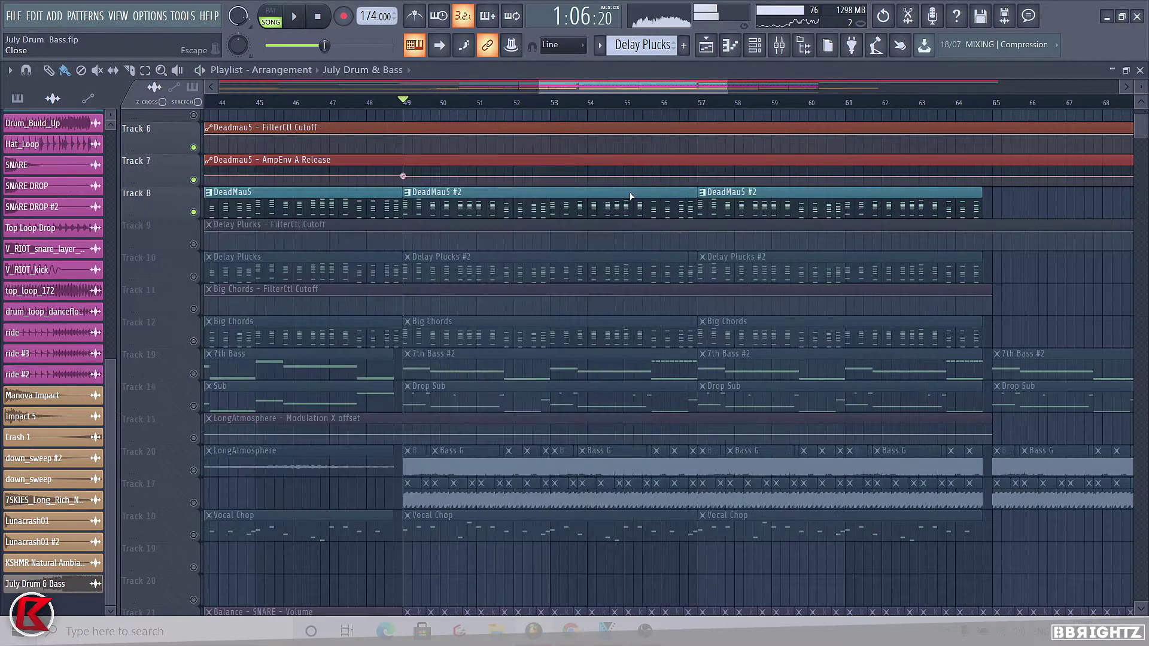
pyautogui.press('F9')
pyautogui.press('space')
# Audition the Big Chords on Track 12 with their filter automation on Track 11, keeping the DeadMau5 track muted
pyautogui.click(193, 212)
pyautogui.click(194, 342)
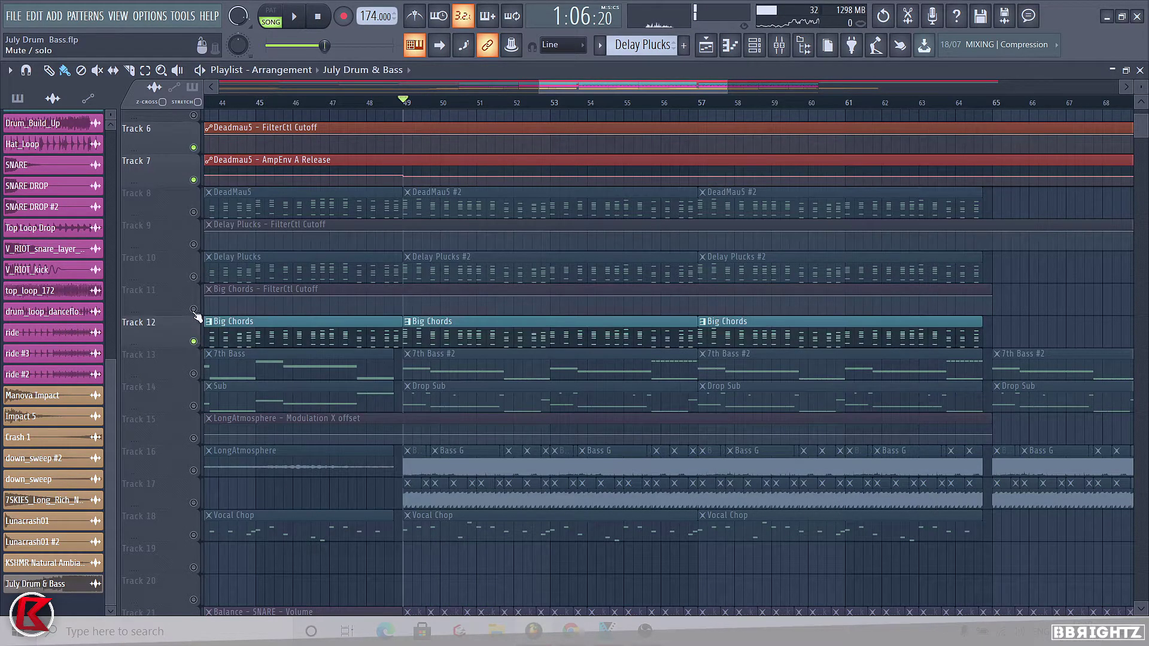
pyautogui.click(193, 309)
pyautogui.press('space')
pyautogui.press('space')
pyautogui.click(193, 341)
pyautogui.click(193, 309)
# Audition the 7th Bass on Track 13 together with the sub bass on Track 14, muting both again when done
pyautogui.click(194, 374)
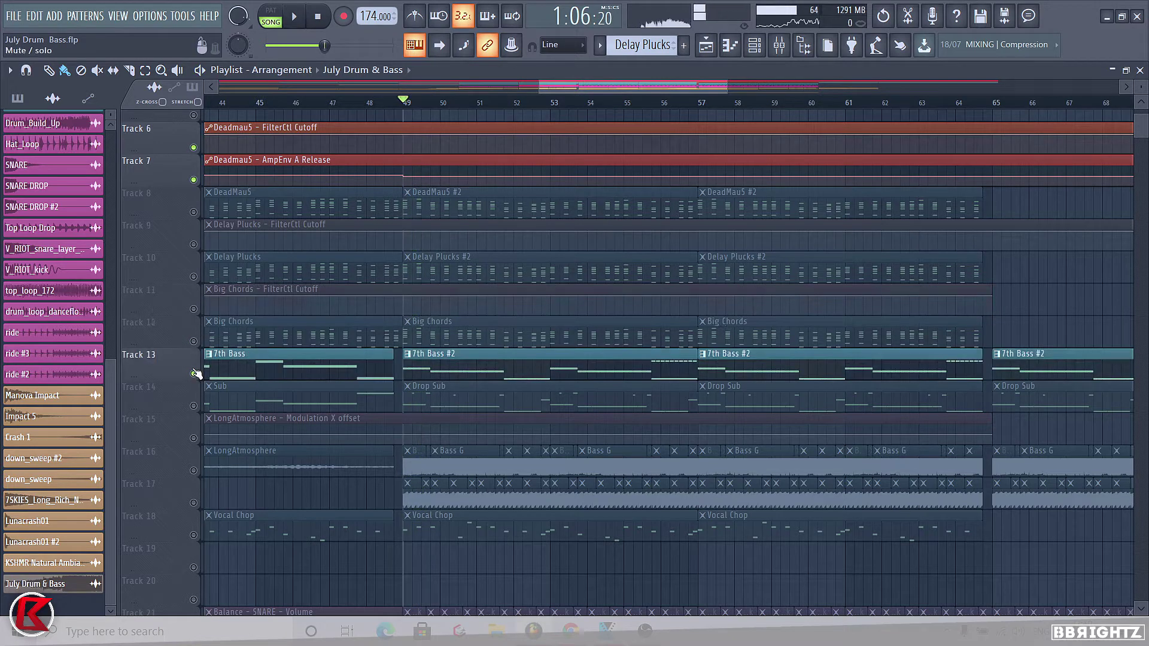
pyautogui.click(193, 406)
pyautogui.press('space')
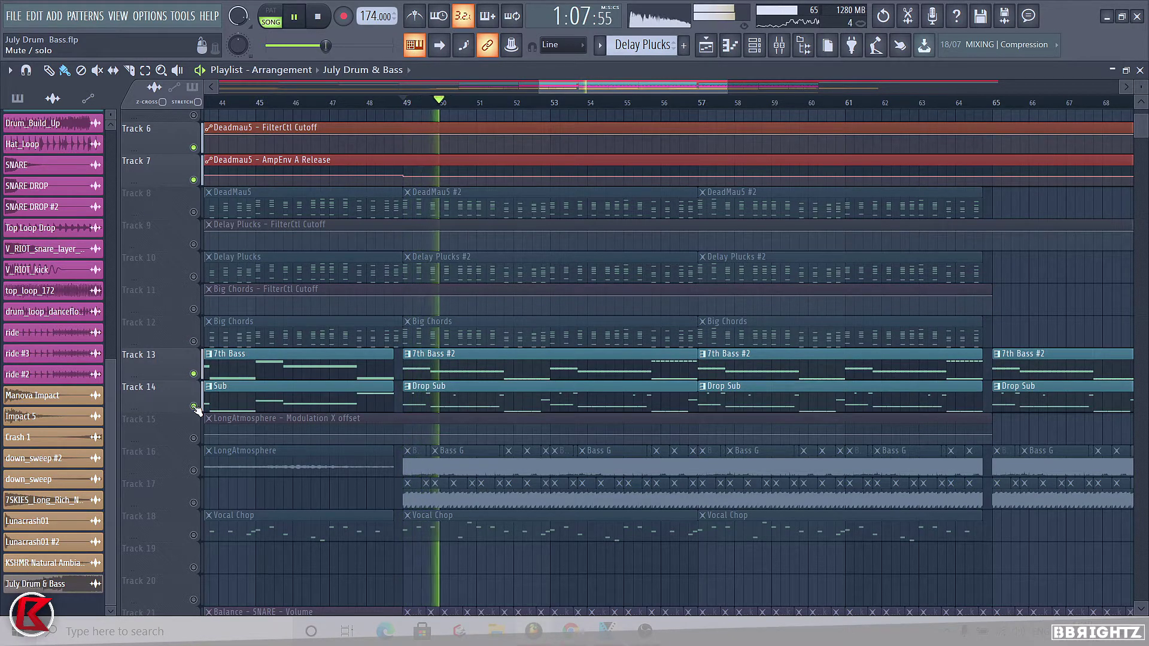
pyautogui.press('space')
pyautogui.click(193, 406)
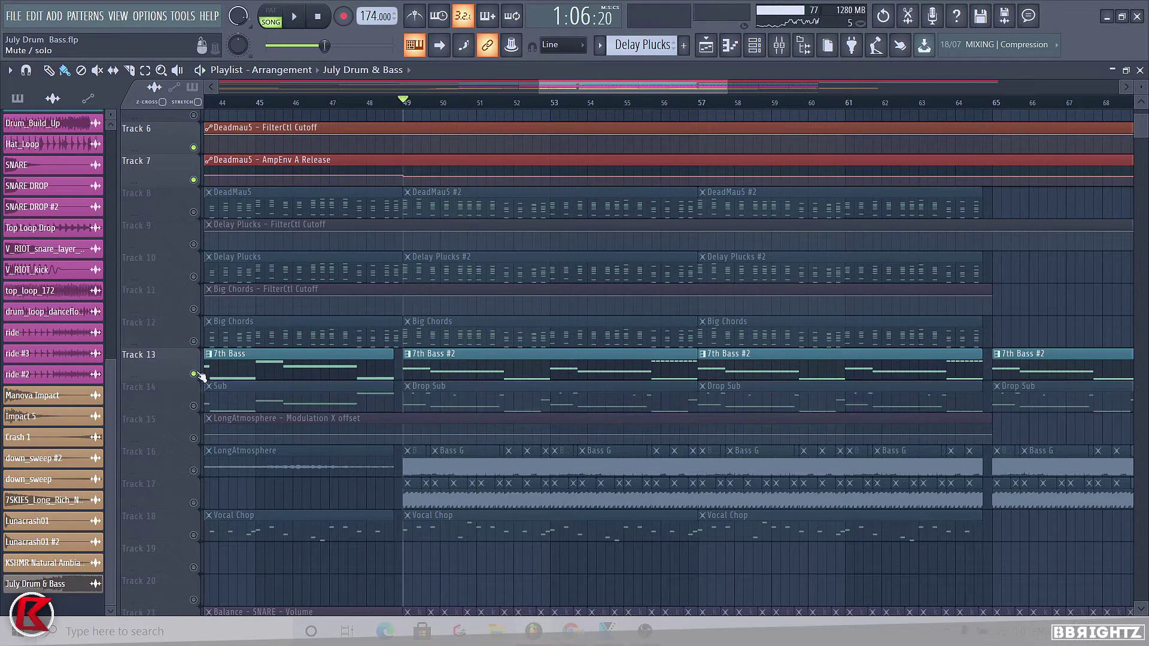
pyautogui.click(194, 374)
# Re-enable all muted playlist tracks and play the full arrangement briefly from bar 49
pyautogui.scroll(-12, 357, 487)
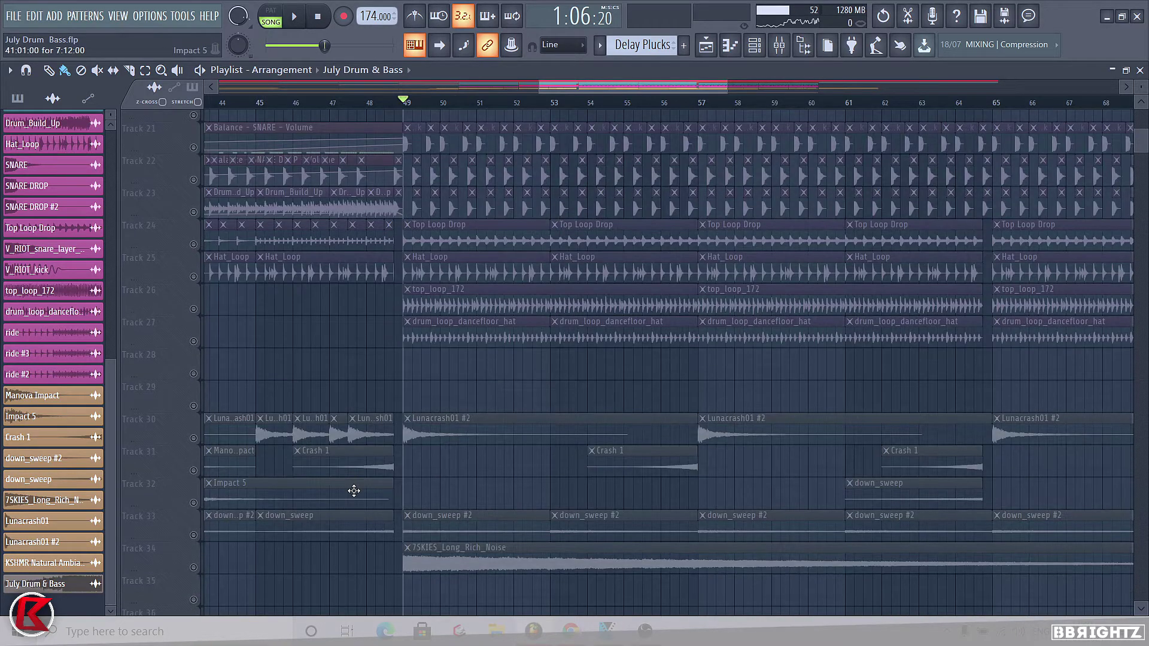
pyautogui.click(193, 277)
pyautogui.scroll(3, 808, 313)
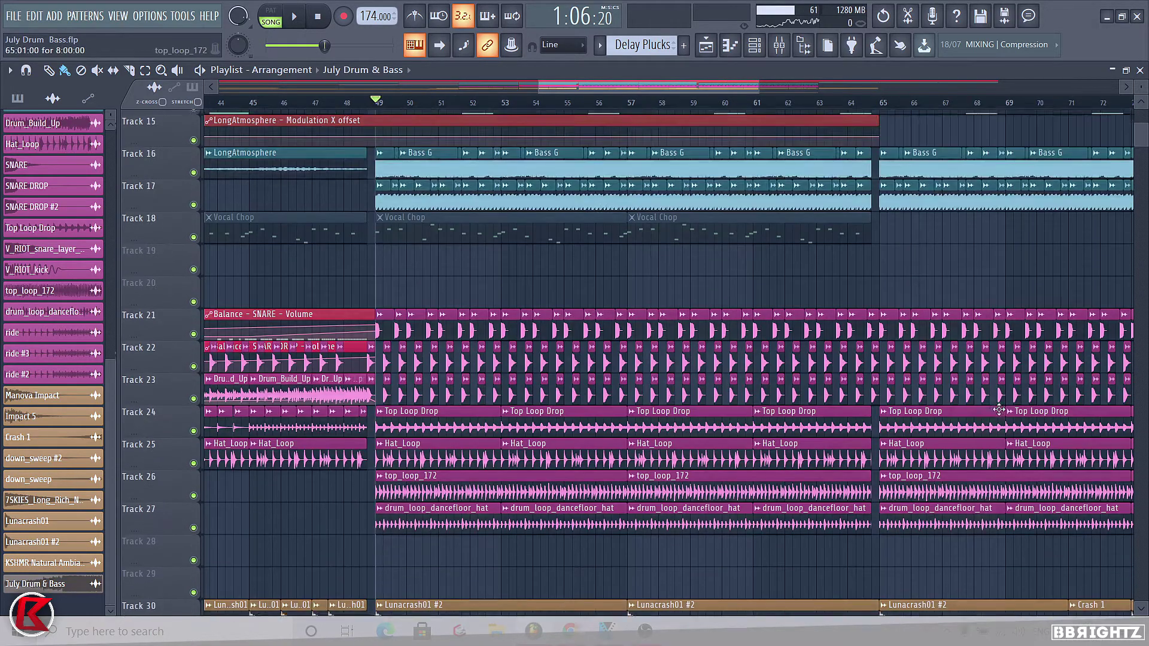
pyautogui.press('space')
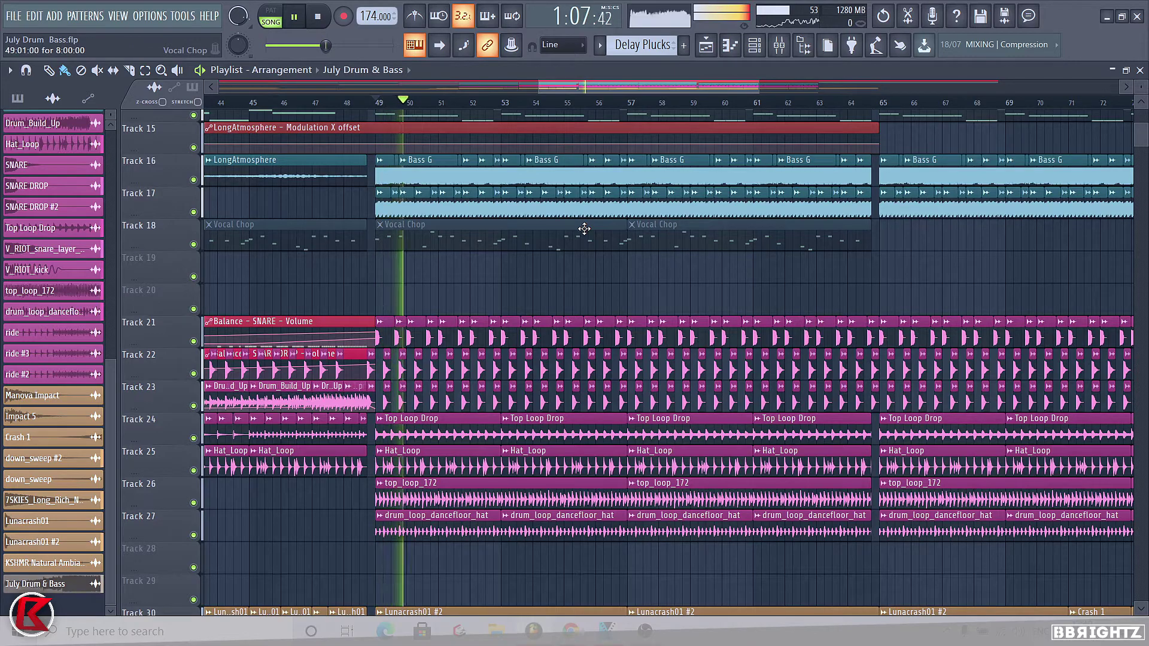
pyautogui.press('space')
# Inspect the Fruity Balance effect on the Master mixer track, closing it and the mixer when done
pyautogui.scroll(14, 393, 277)
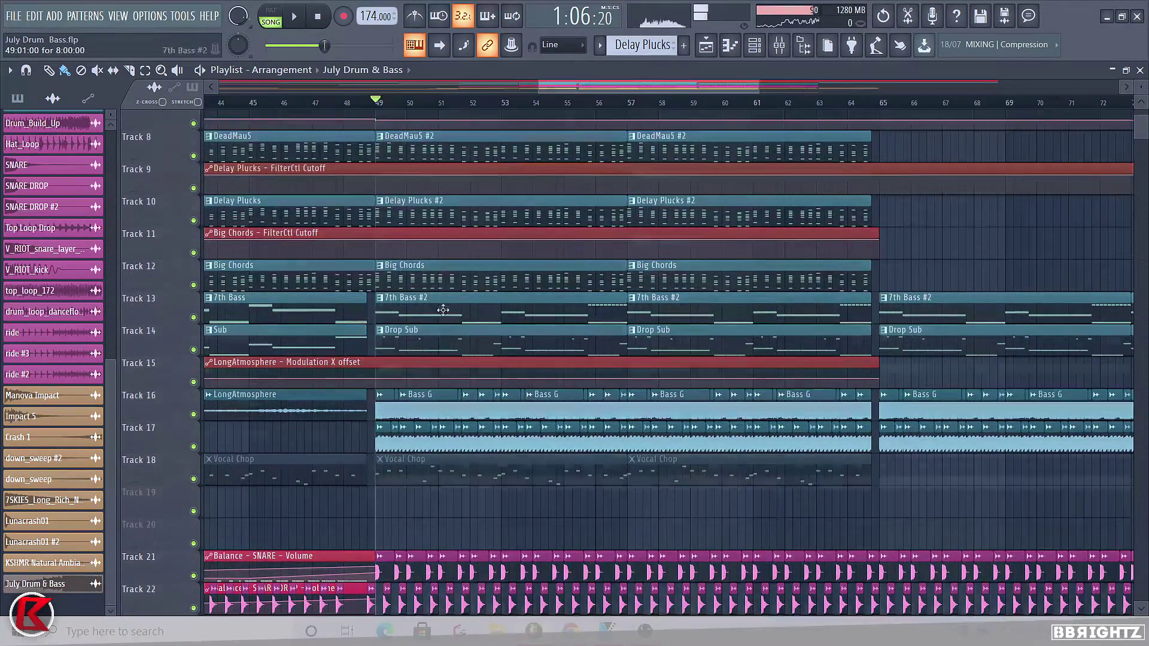
pyautogui.scroll(-4, 958, 437)
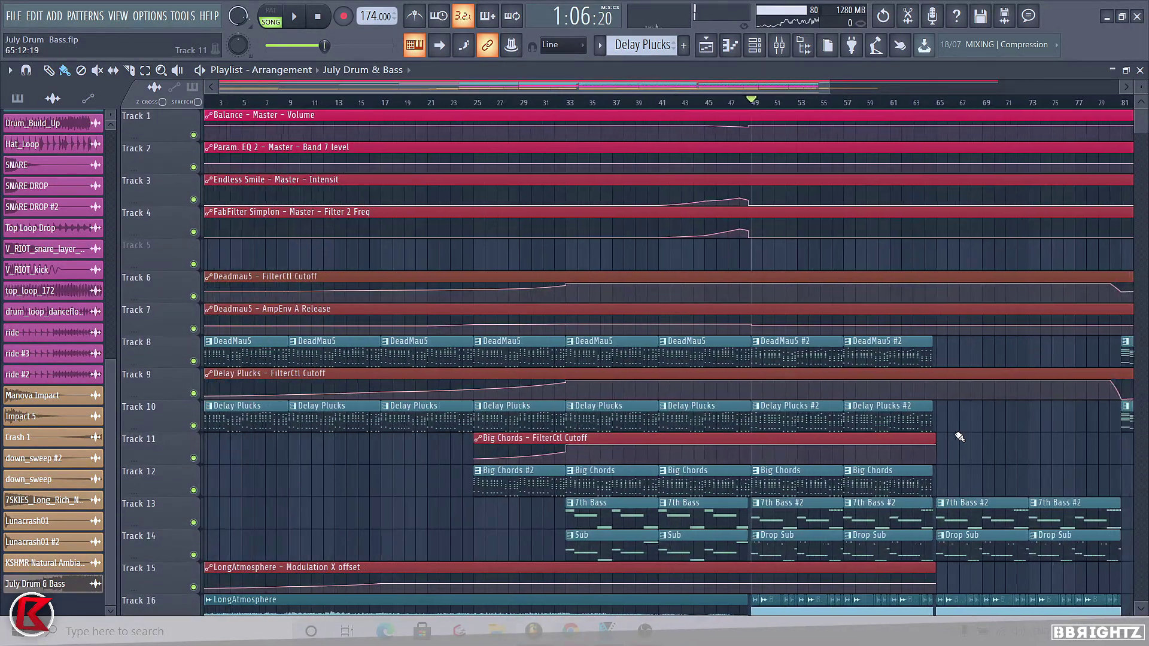
pyautogui.click(779, 46)
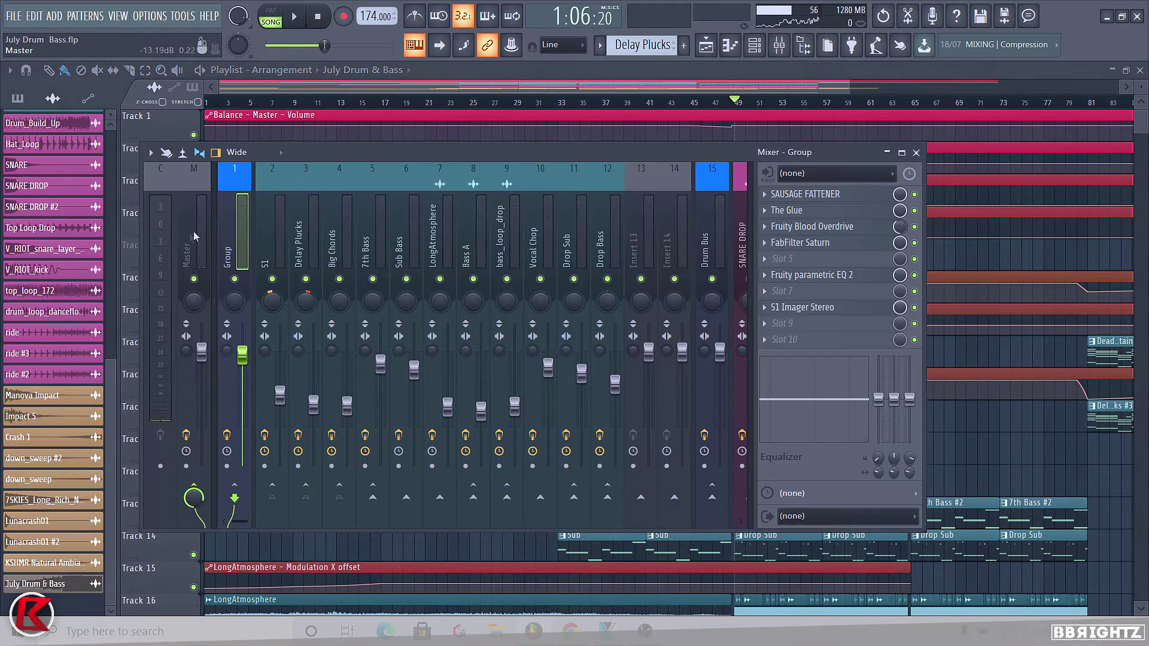
pyautogui.press('Left')
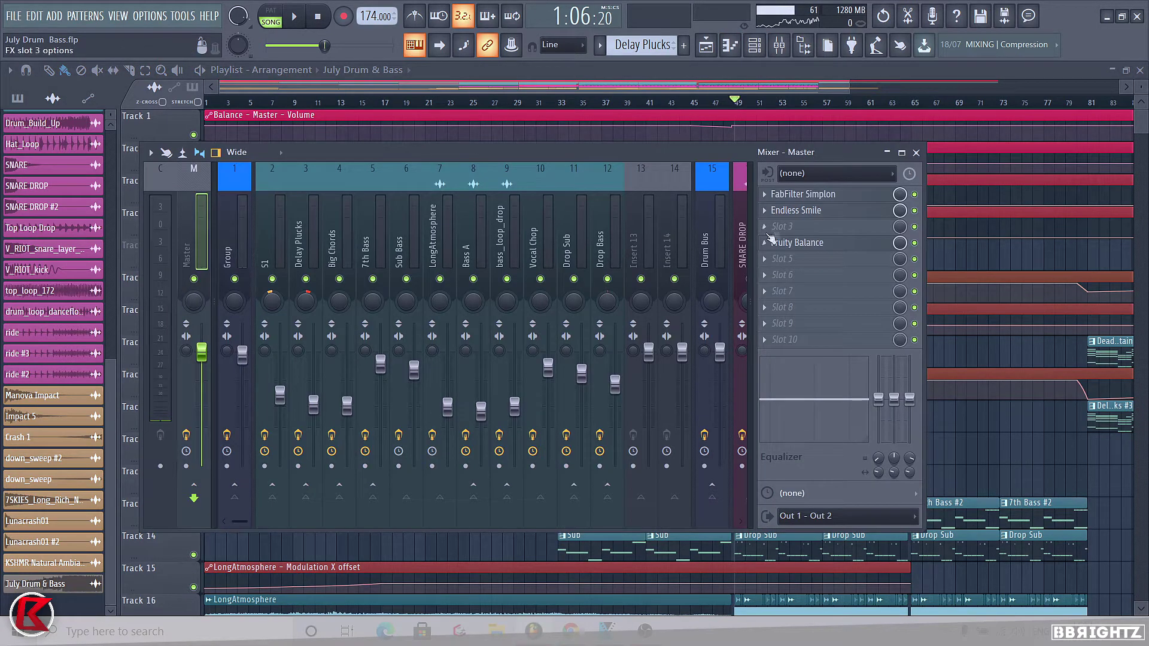
pyautogui.click(802, 242)
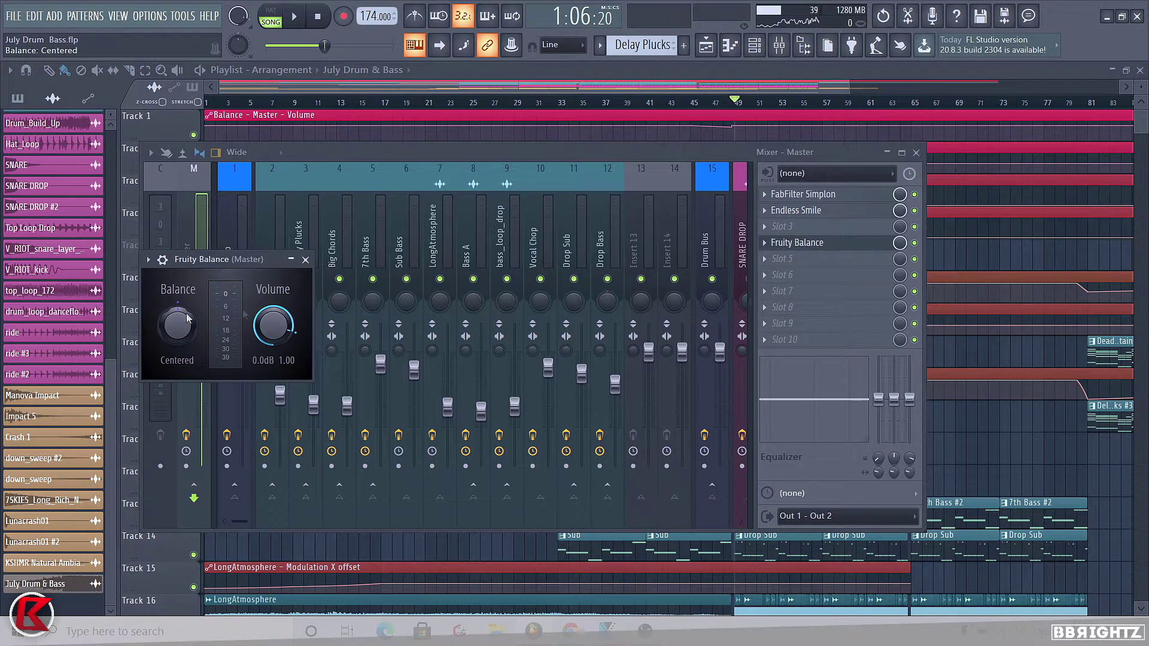
pyautogui.click(305, 259)
pyautogui.click(917, 153)
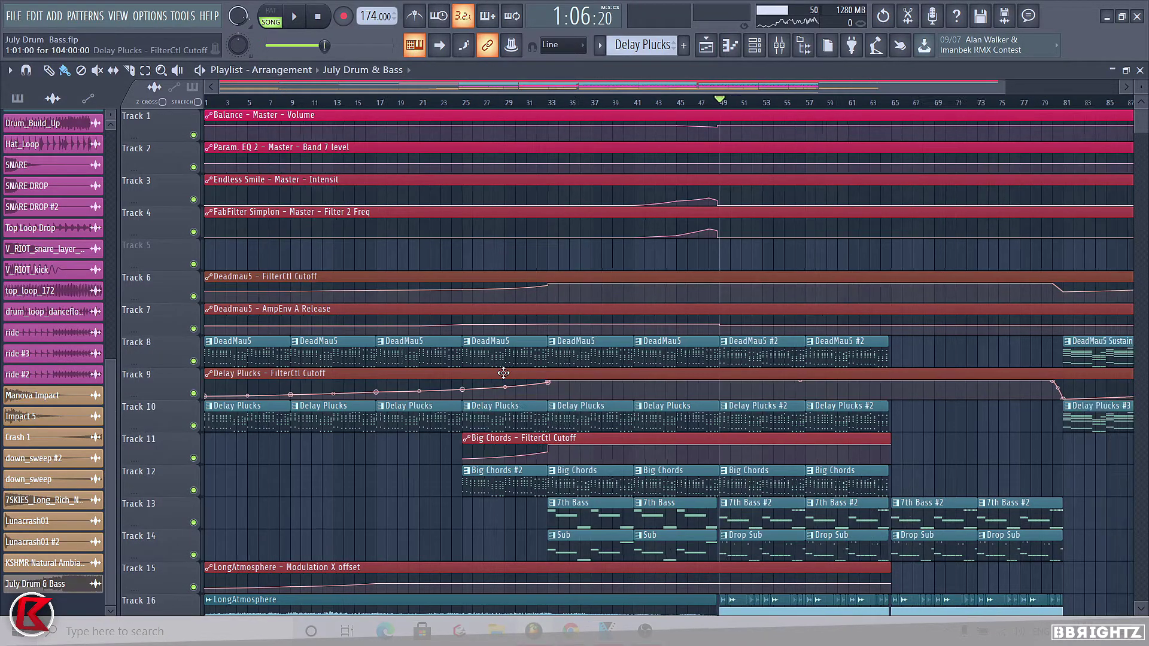
# Play the full song from bar 1
pyautogui.scroll(-2, 204, 121)
pyautogui.click(208, 103)
pyautogui.press('space')
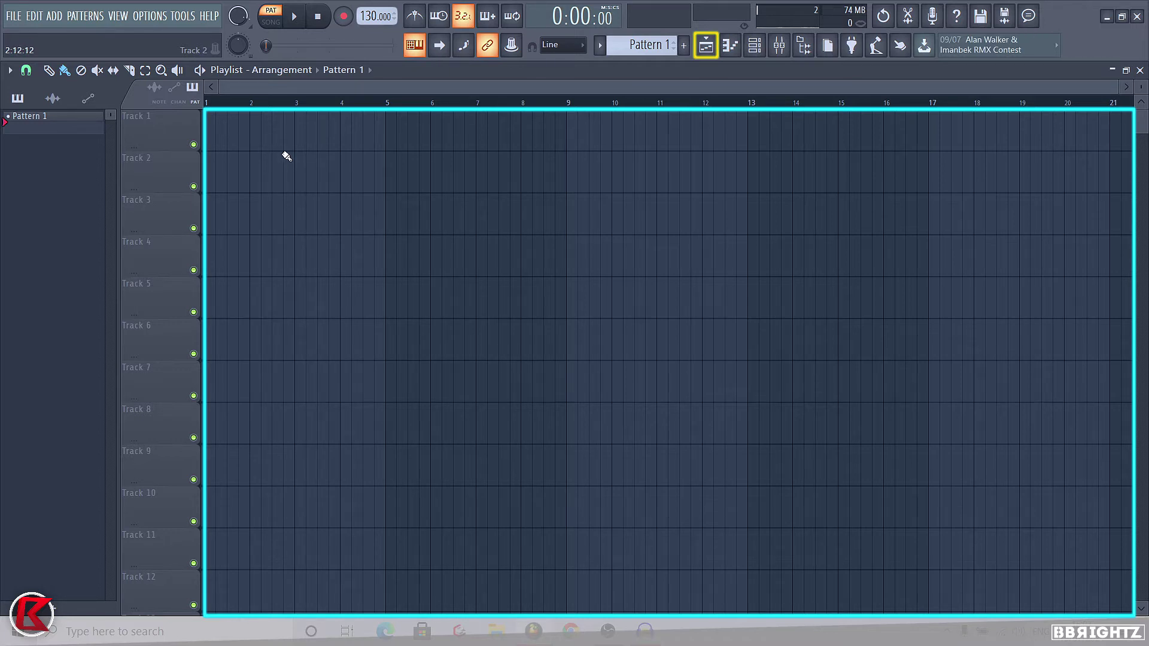
# Show the Channel rack of the empty project, hide it and return to the Playlist
pyautogui.press('F6')
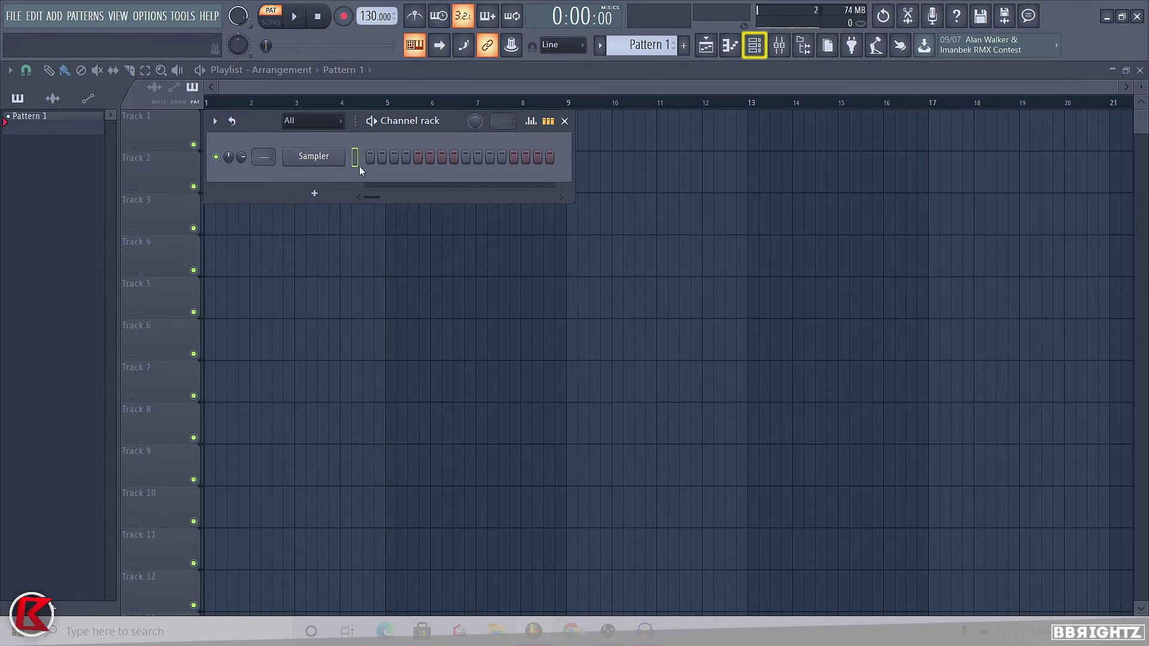
pyautogui.click(754, 45)
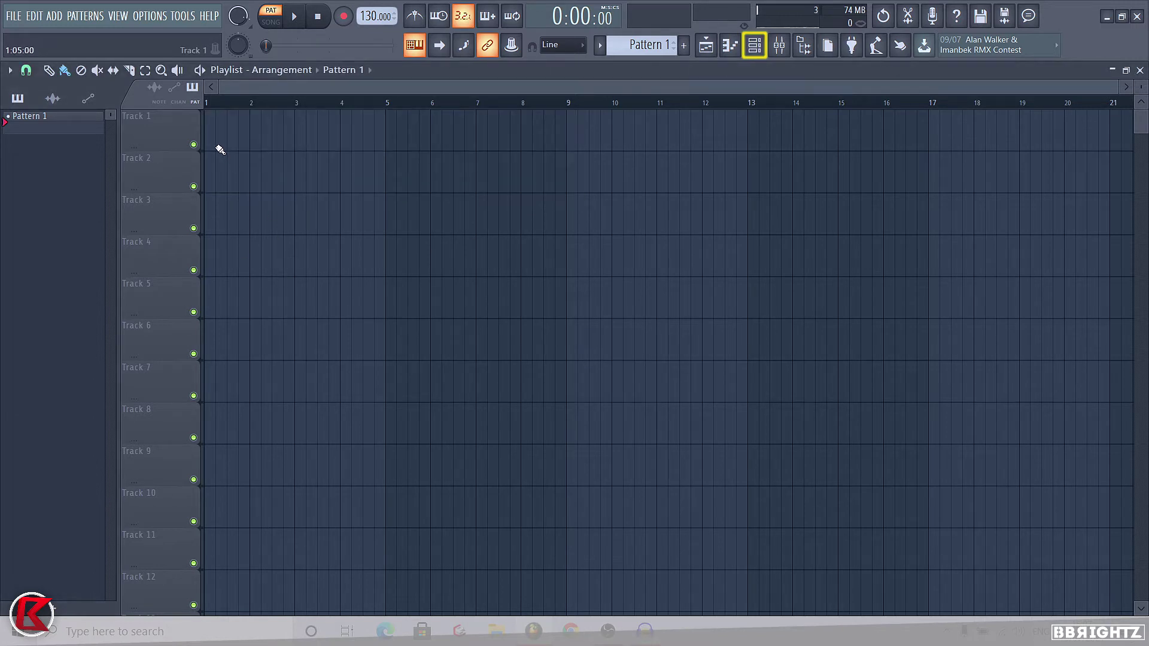
pyautogui.click(706, 45)
# View the Sampler channel's Piano roll, check its lower divider and return to the Playlist
pyautogui.press('F7')
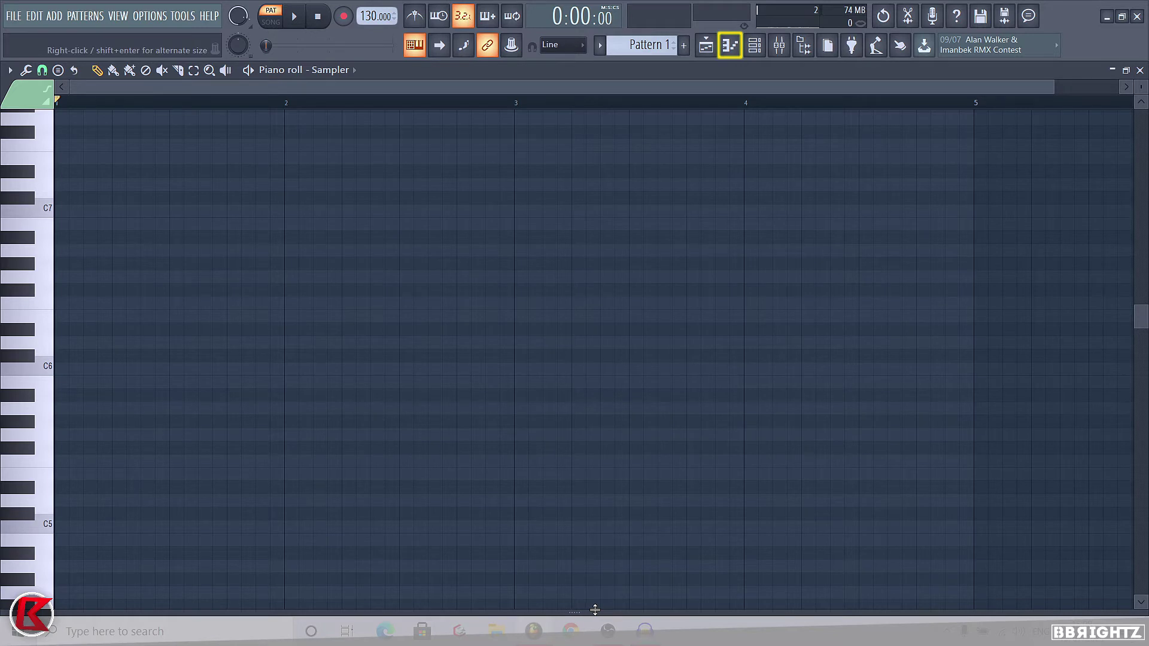
pyautogui.moveTo(593, 611)
pyautogui.mouseDown()
pyautogui.moveTo(564, 357)
pyautogui.moveTo(575, 611)
pyautogui.mouseUp()
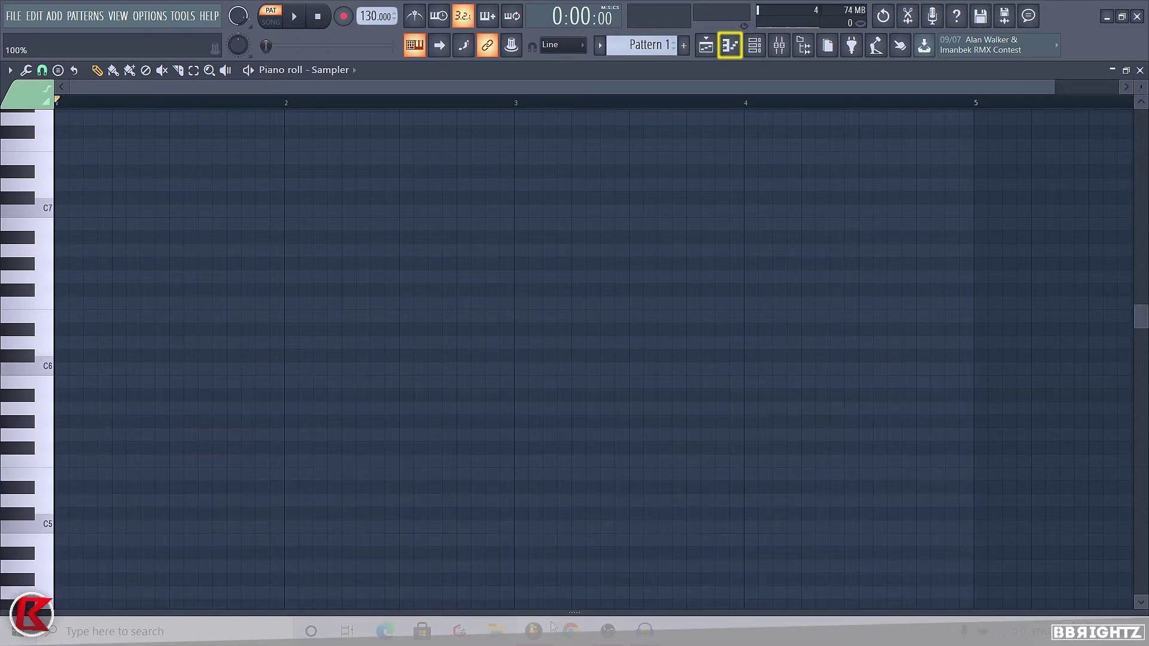
pyautogui.click(706, 45)
# Show the Browser and expand its Packs folder to list the sample categories
pyautogui.click(803, 45)
pyautogui.click(804, 44)
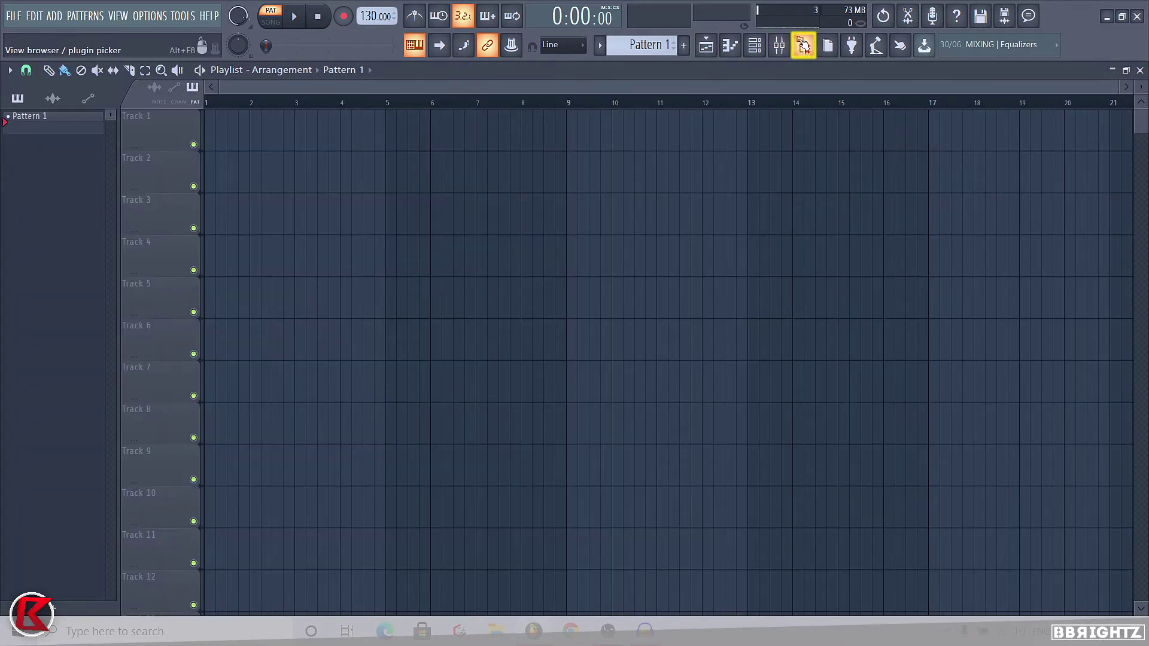
pyautogui.click(803, 45)
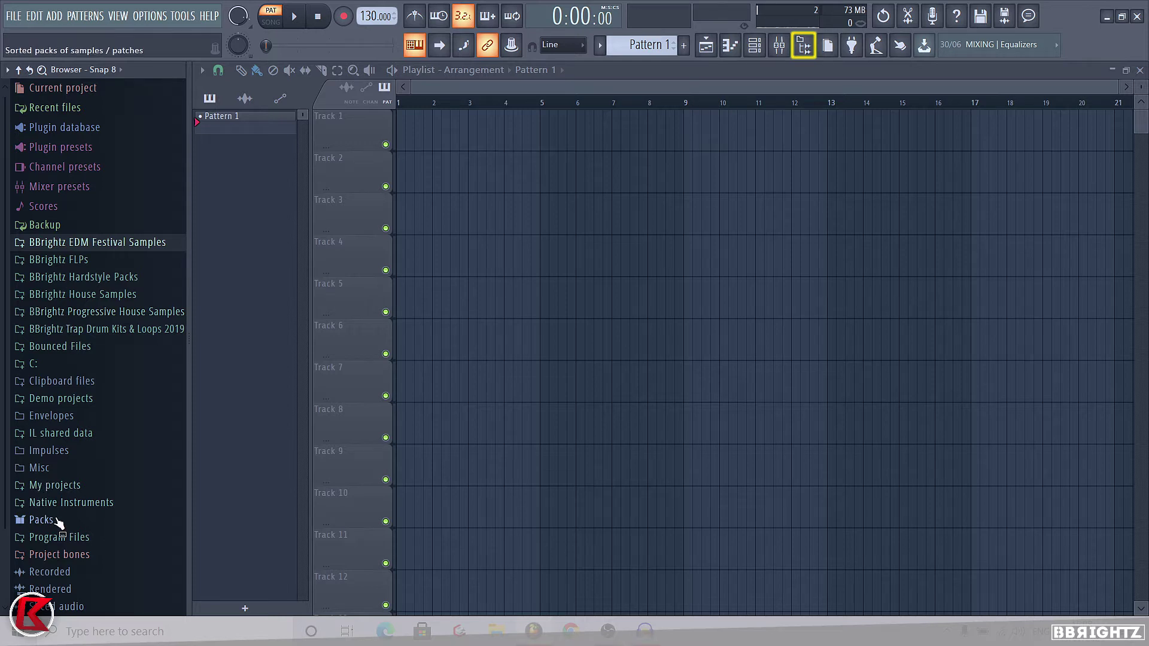
pyautogui.scroll(-2, 59, 528)
pyautogui.click(45, 453)
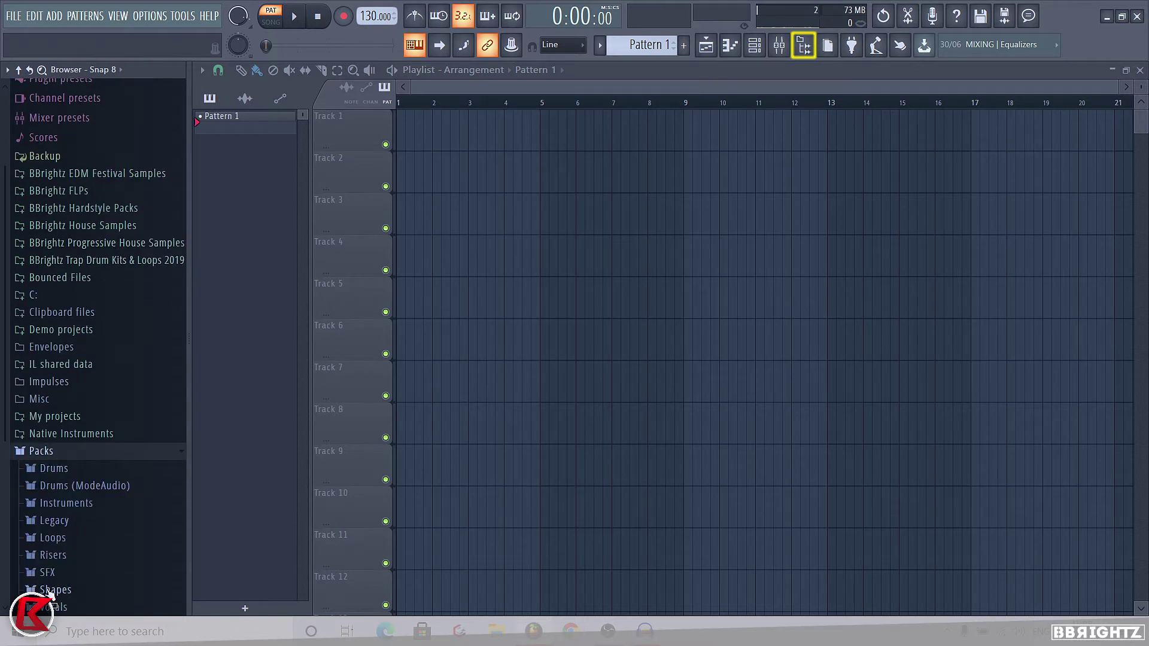
# Collapse the Browser's Packs folder and hide the Browser
pyautogui.scroll(-5, 62, 556)
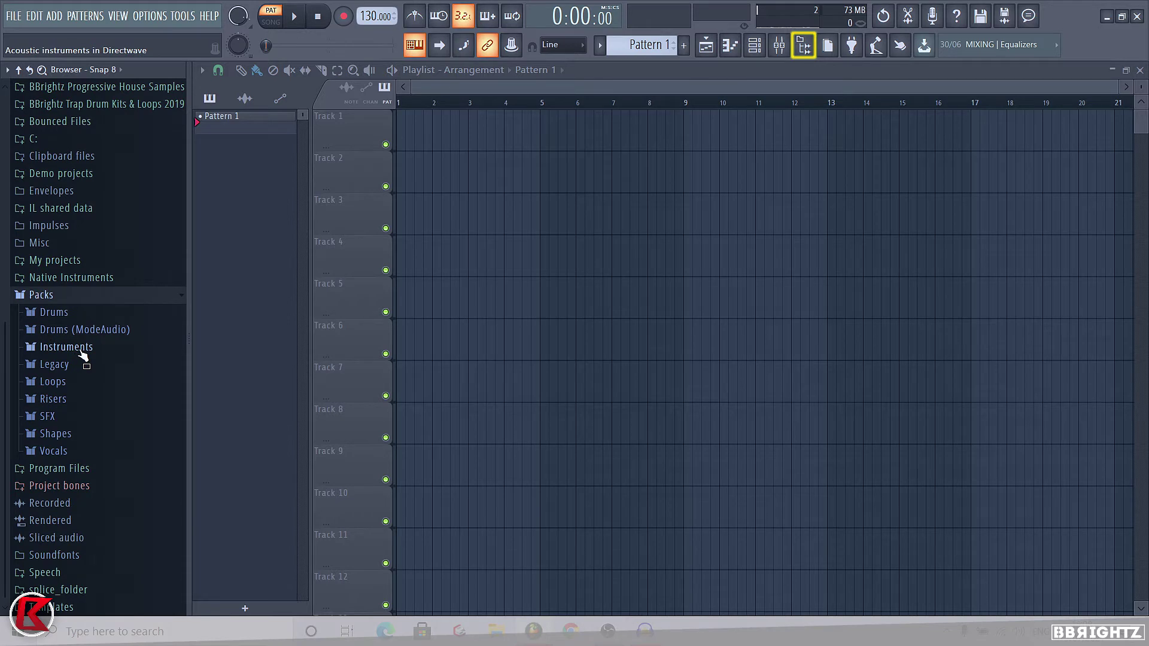
pyautogui.click(67, 301)
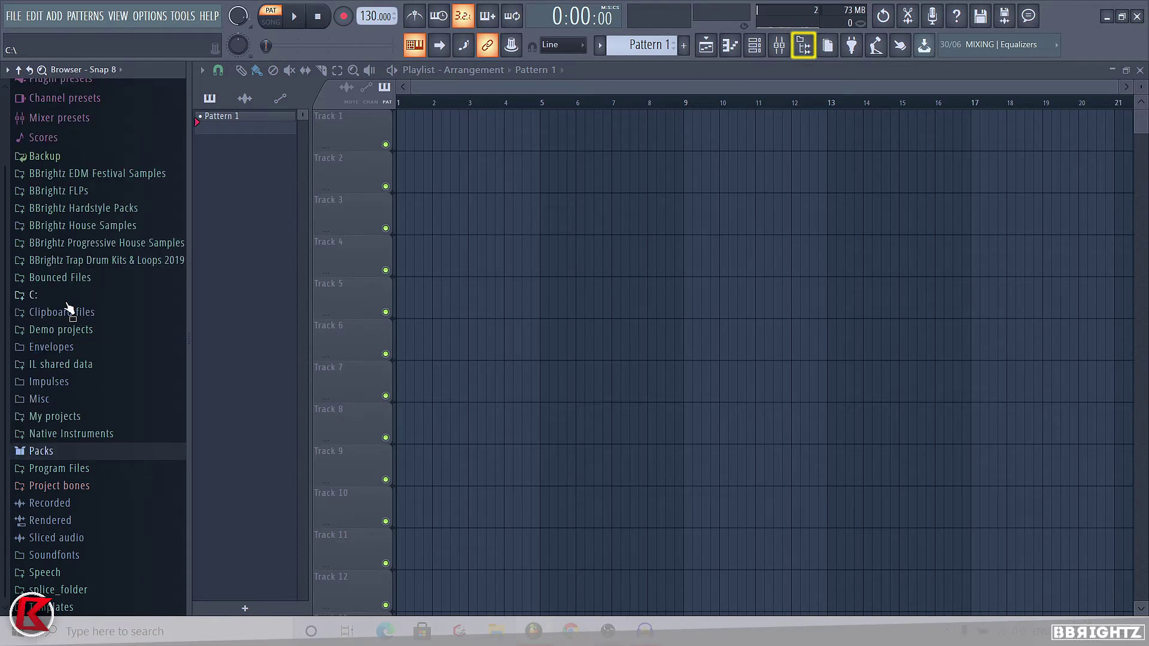
pyautogui.click(803, 45)
# Show the Mixer with its insert tracks and effect slots, and close it again
pyautogui.click(779, 46)
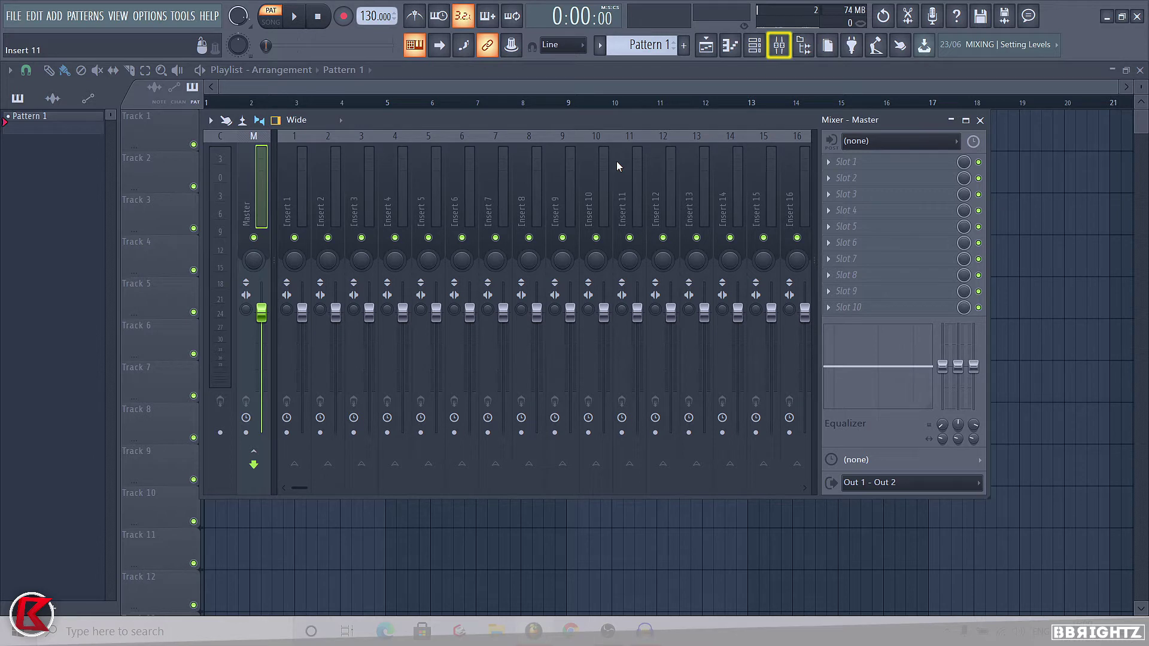
pyautogui.click(980, 120)
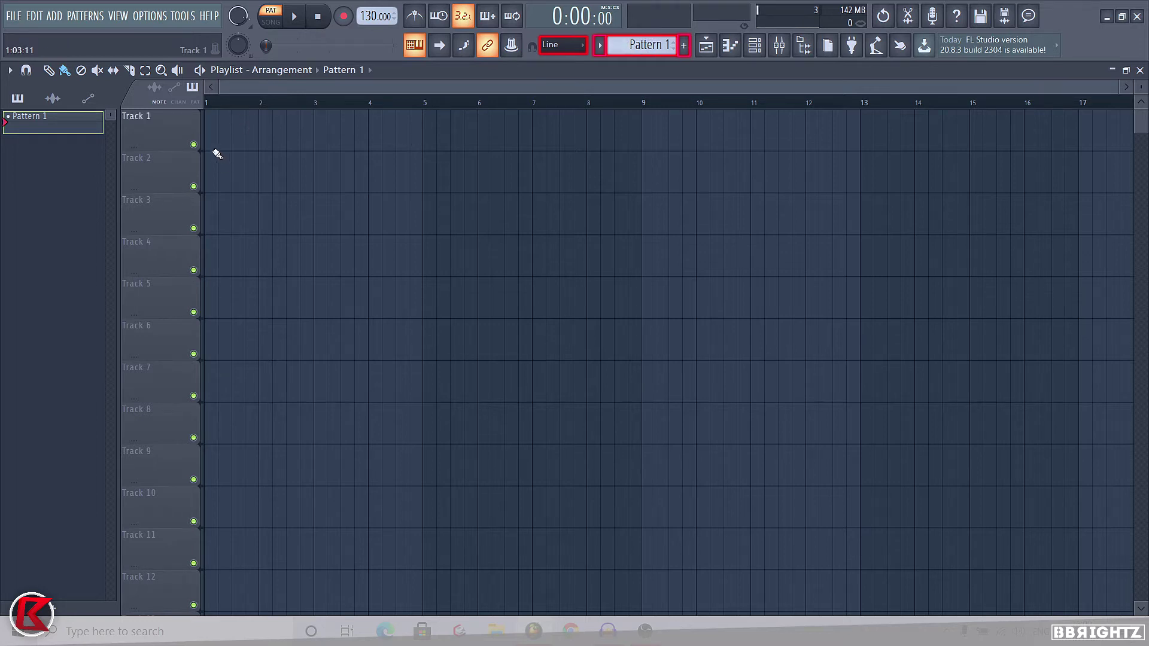
# Place Pattern 1 at bar 1 of Playlist Track 1 and rename the pattern as Kick
pyautogui.click(217, 131)
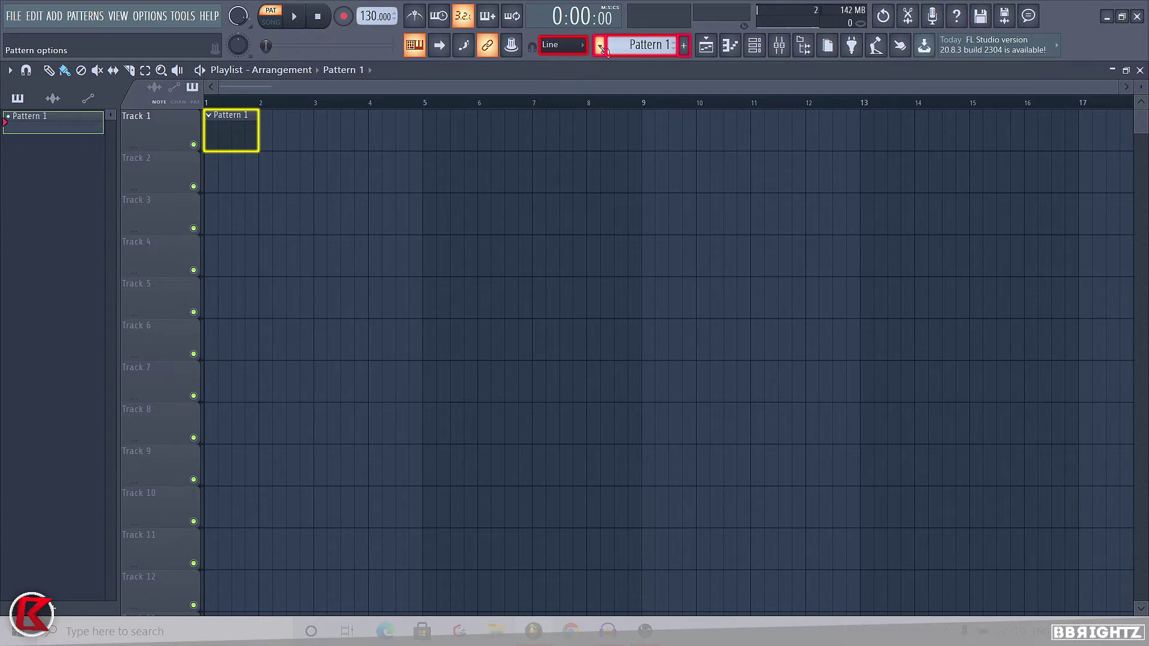
pyautogui.click(210, 115)
pyautogui.click(239, 154)
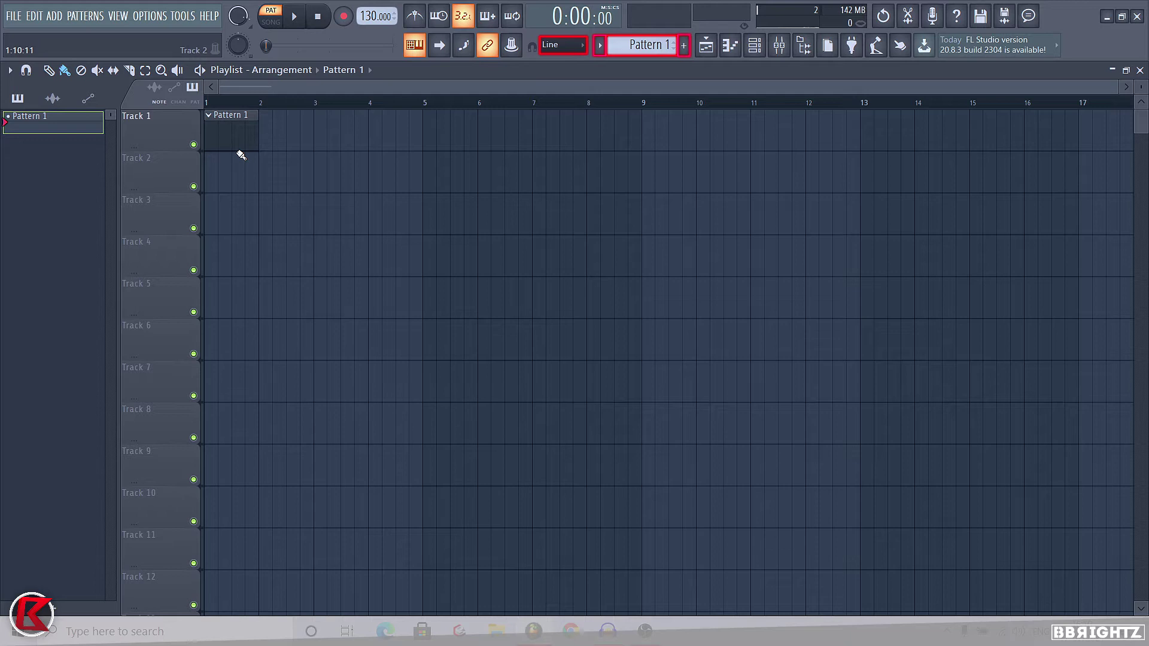
pyautogui.click(211, 116)
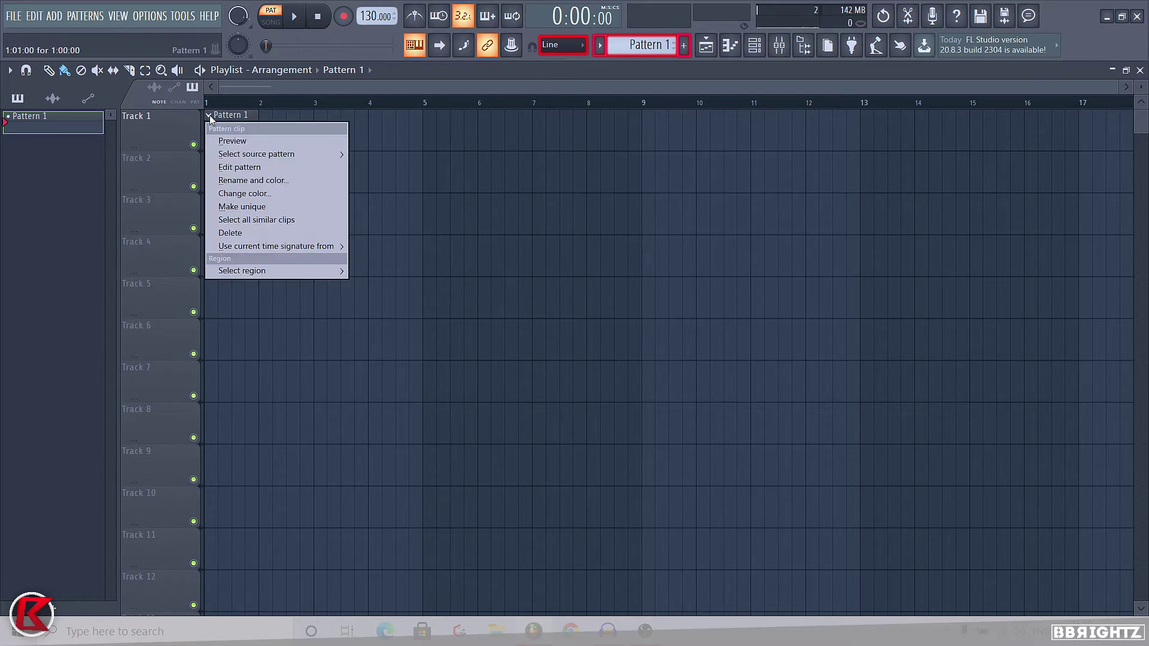
pyautogui.click(239, 179)
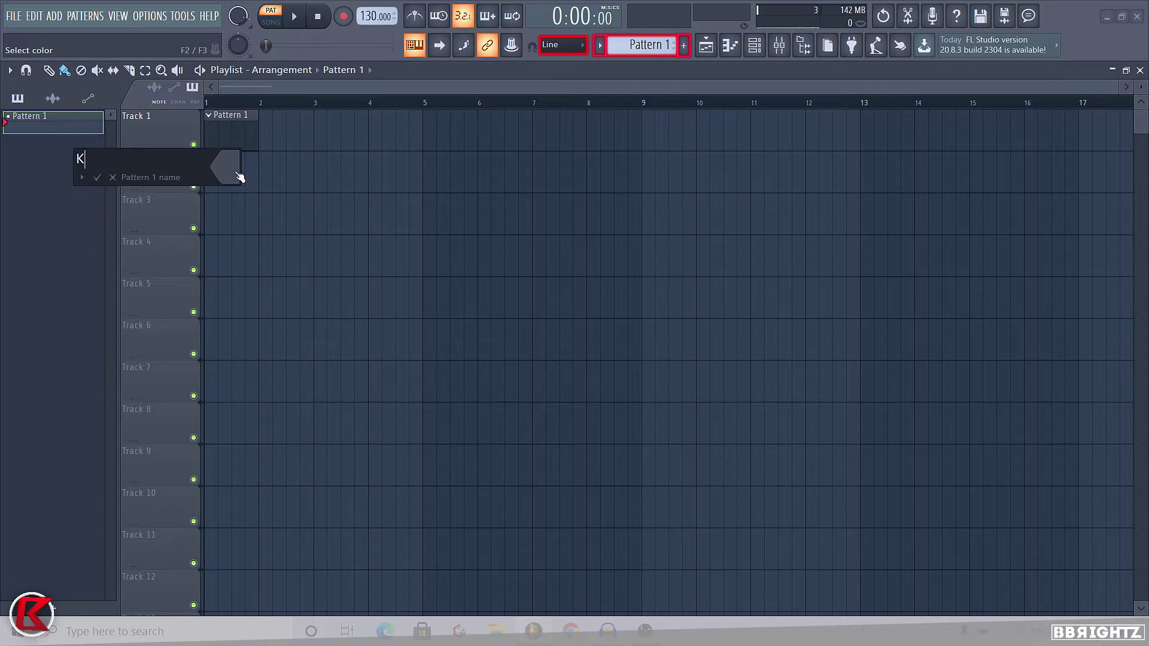
pyautogui.write('Kick')
pyautogui.press('Return')
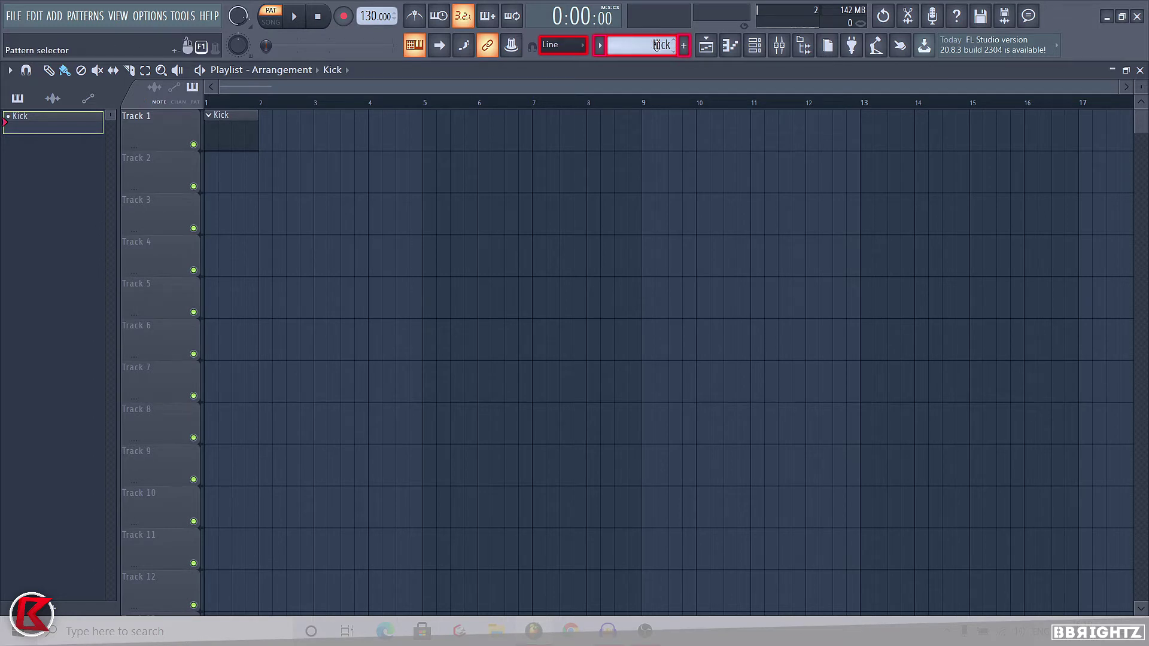
# View the list of patterns with its options and select Kick in it
pyautogui.click(600, 46)
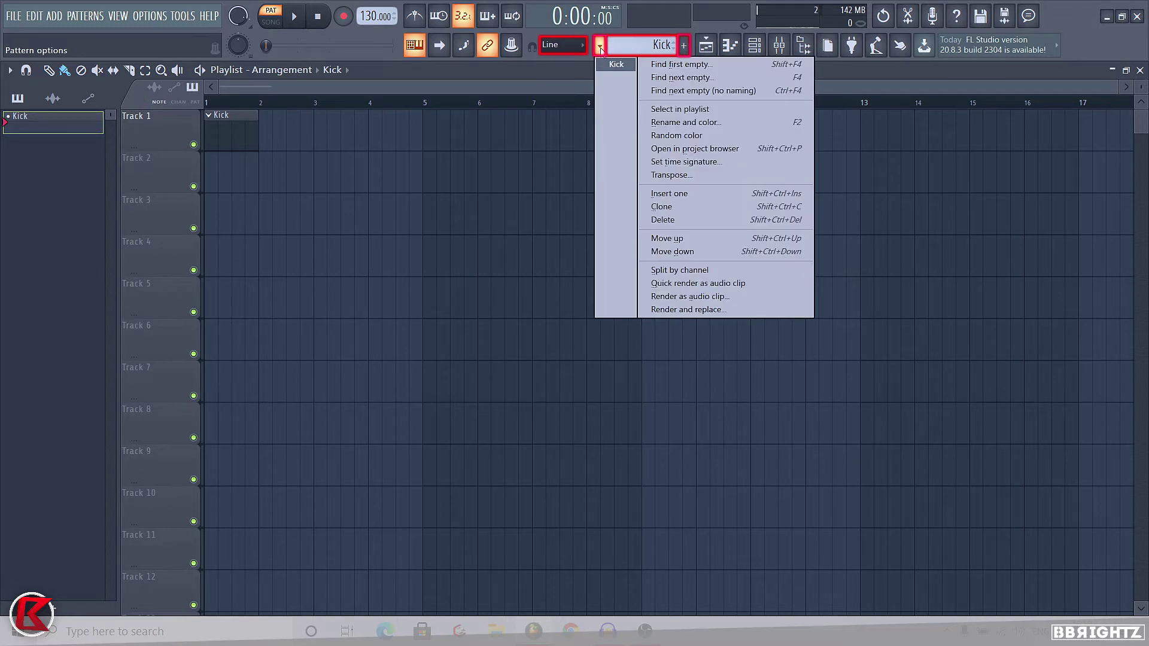
pyautogui.click(600, 47)
pyautogui.click(600, 47)
pyautogui.click(617, 64)
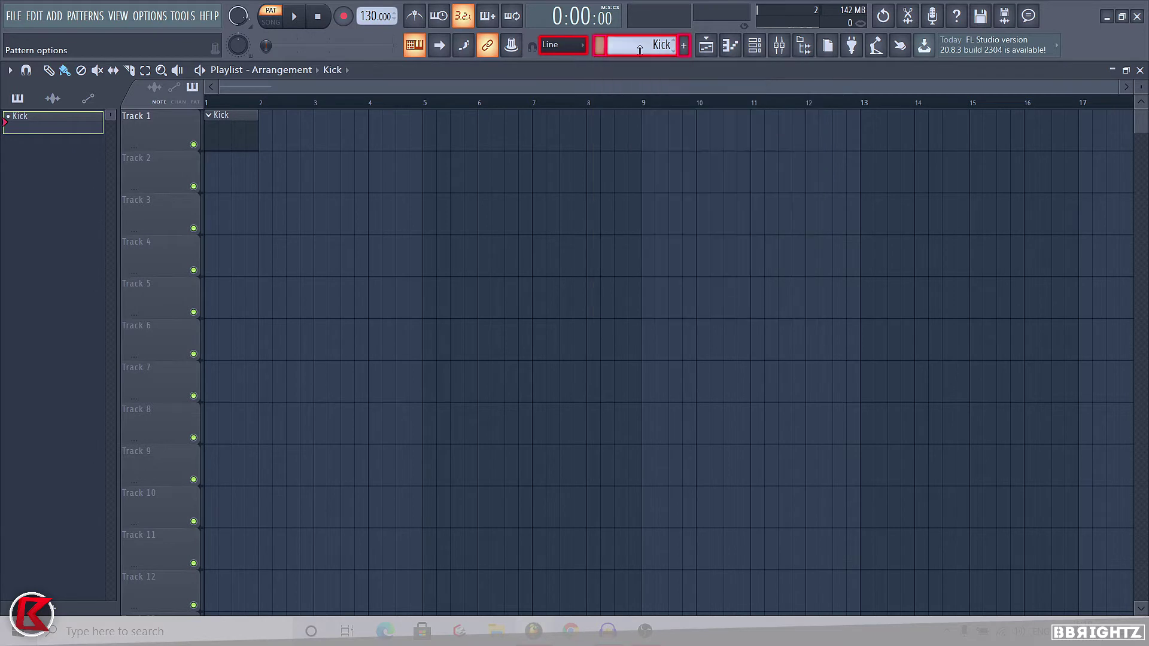
# Add a new pattern named Snare & Clap and place it at bar 1 of Track 2
pyautogui.click(684, 46)
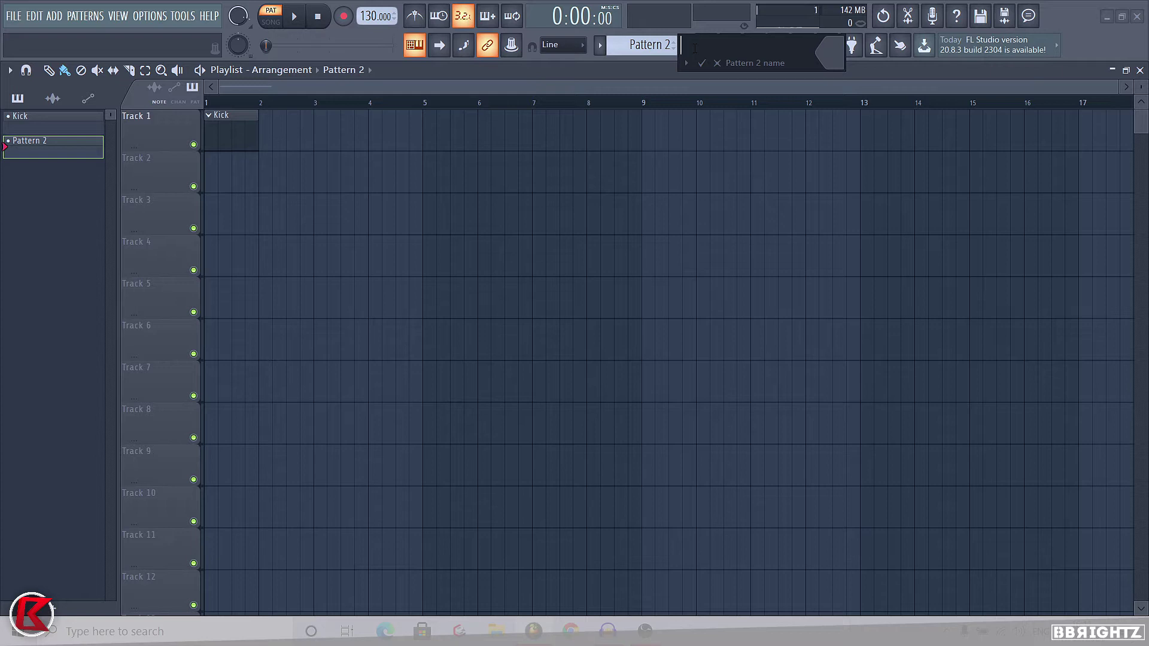
pyautogui.write('Snare & Clap')
pyautogui.press('Return')
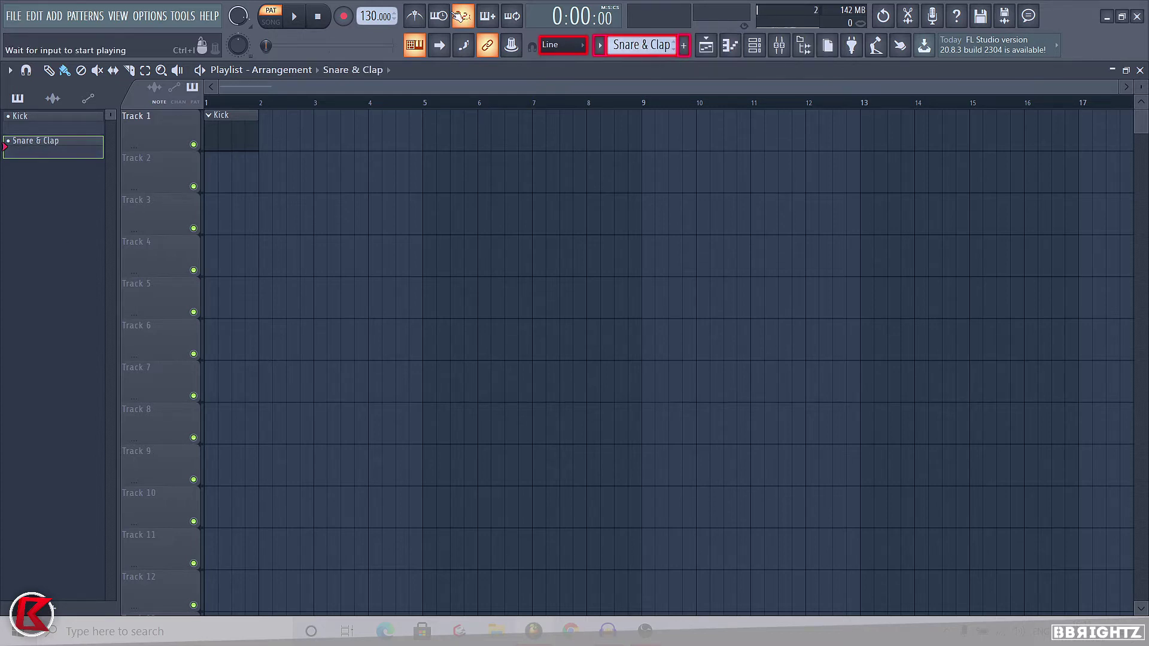
pyautogui.click(213, 179)
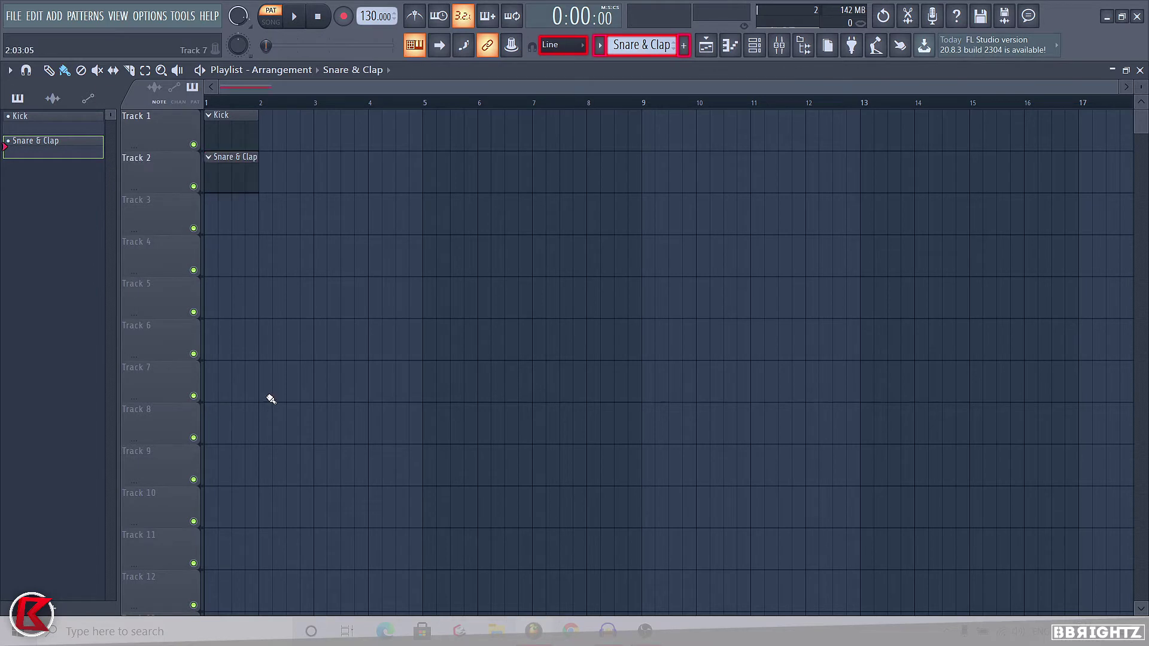
# Review the pattern list and make Kick the active pattern instead of Snare & Clap
pyautogui.scroll(3, 203, 311)
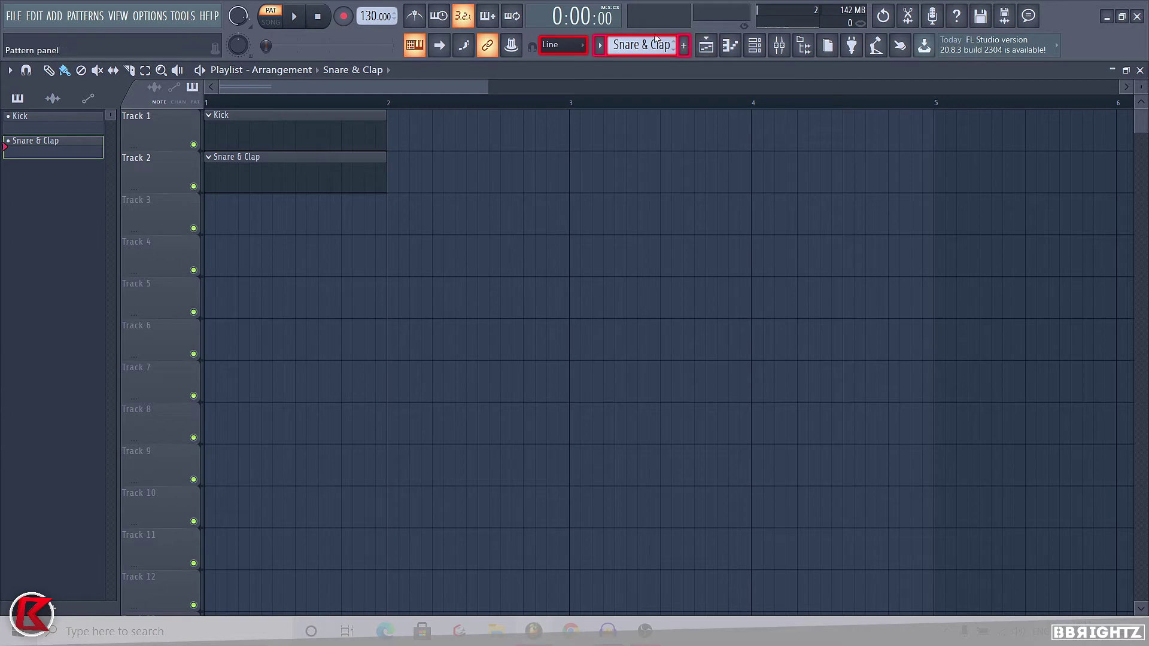
pyautogui.click(600, 46)
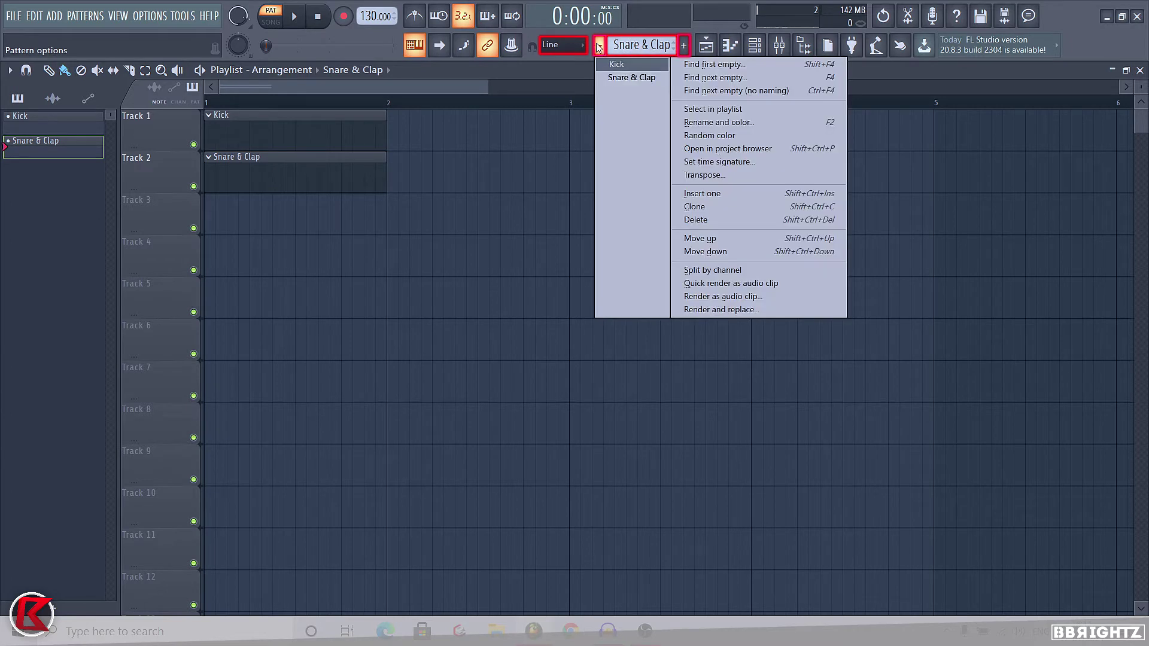
pyautogui.click(601, 46)
pyautogui.click(600, 46)
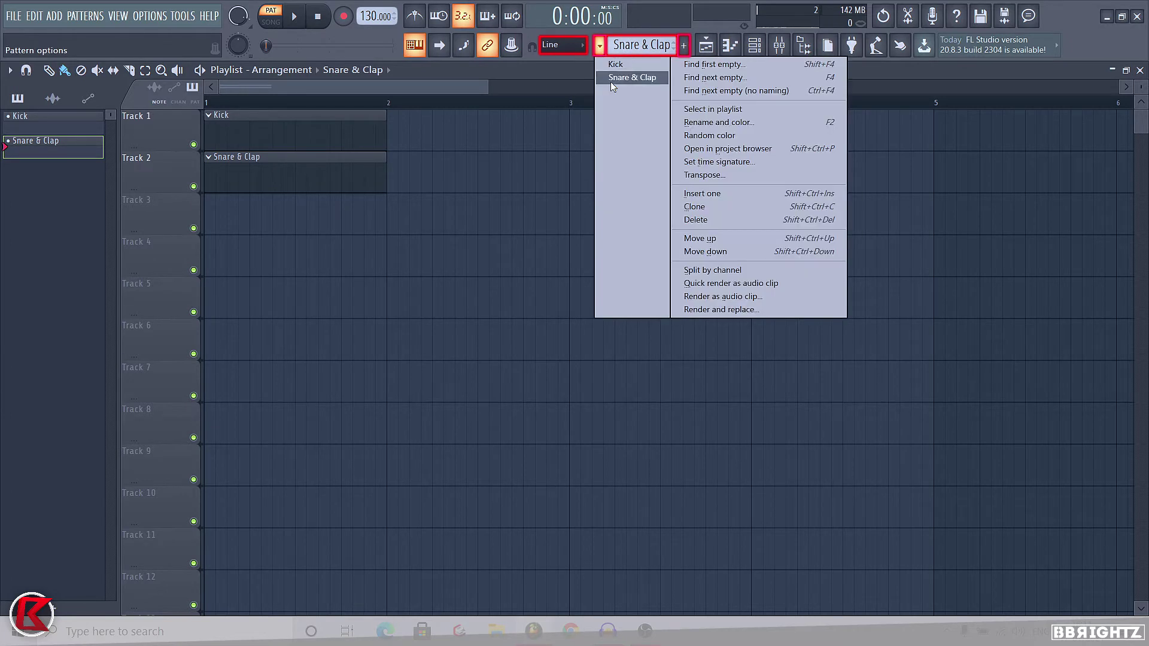
pyautogui.click(617, 66)
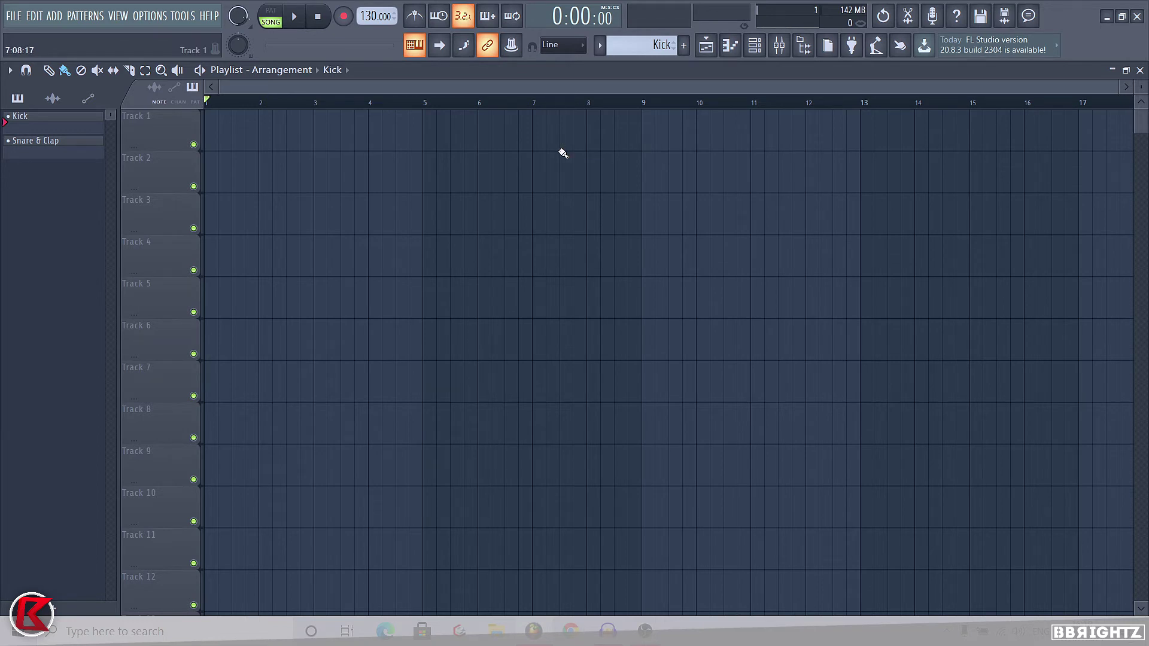
# View the main snap options and briefly check the Piano roll before returning to the Playlist
pyautogui.click(572, 45)
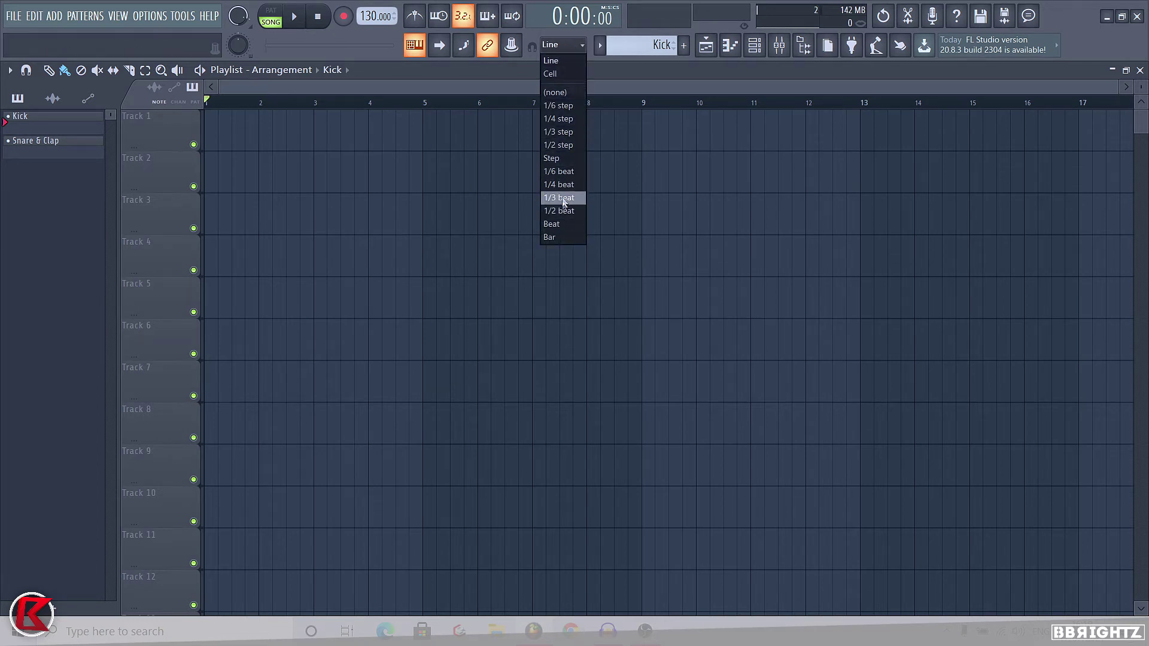
pyautogui.click(648, 87)
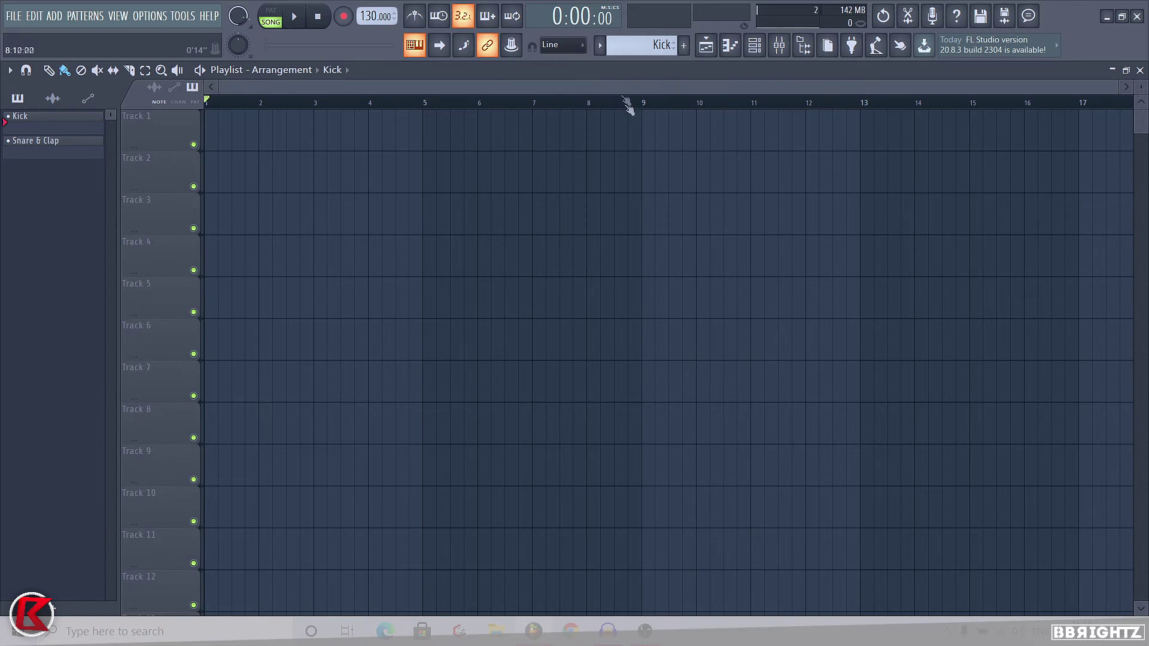
pyautogui.click(706, 45)
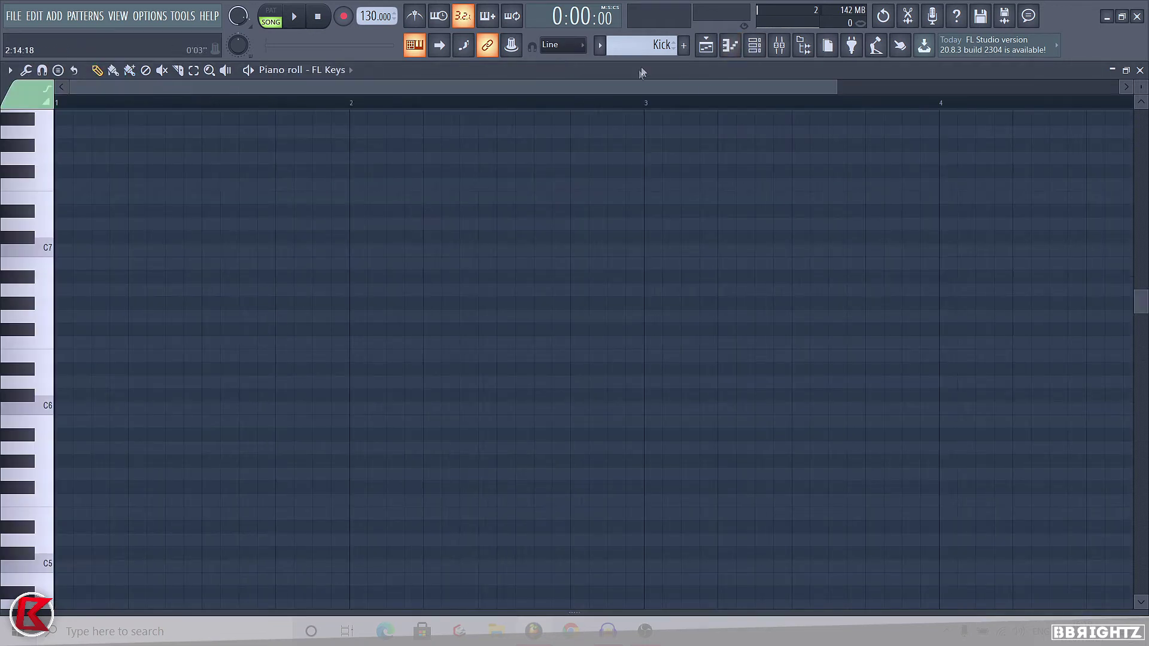
pyautogui.click(706, 45)
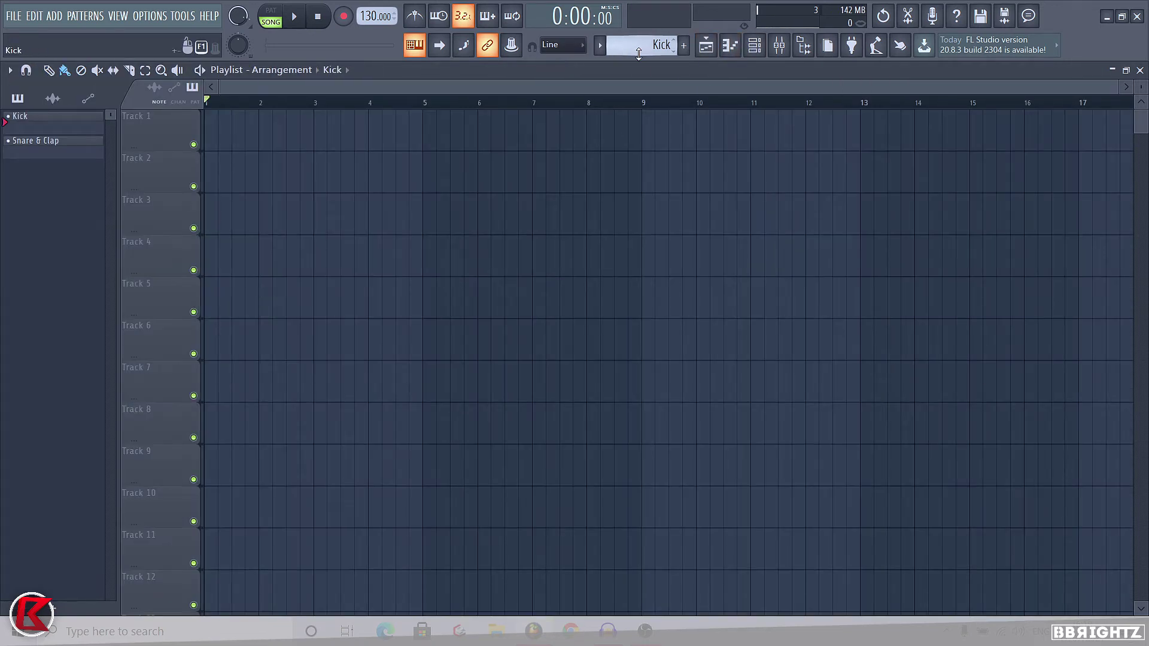
pyautogui.click(557, 48)
pyautogui.click(644, 83)
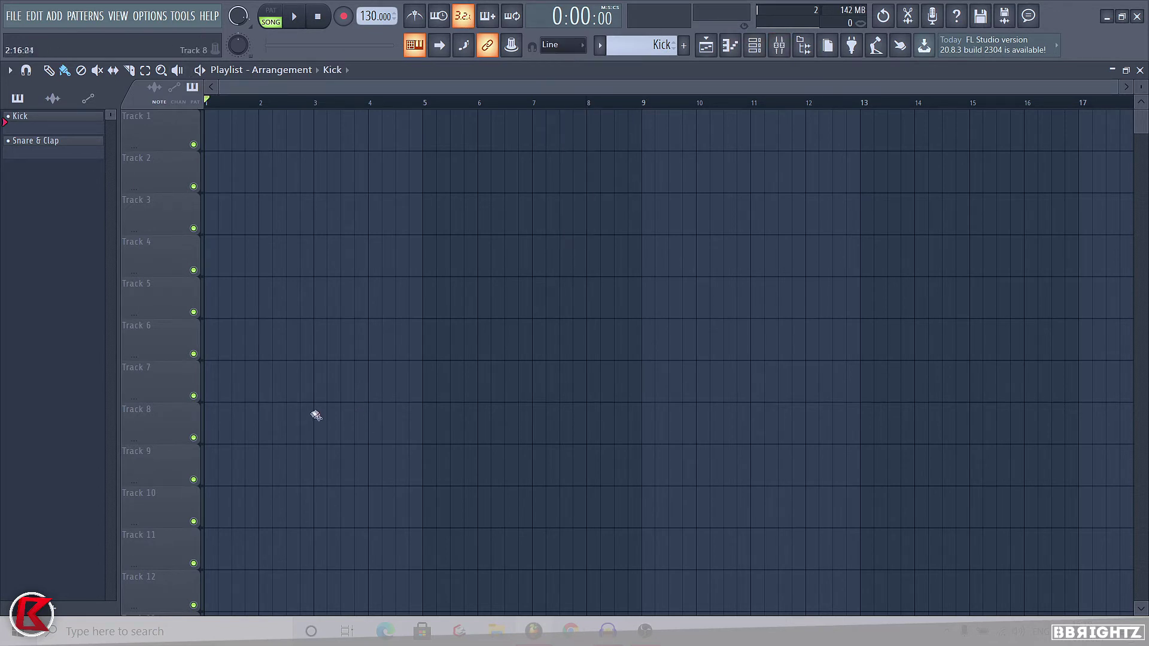
# Set the local snap of both the Playlist and the Piano roll to Main, ending in the Playlist
pyautogui.click(26, 71)
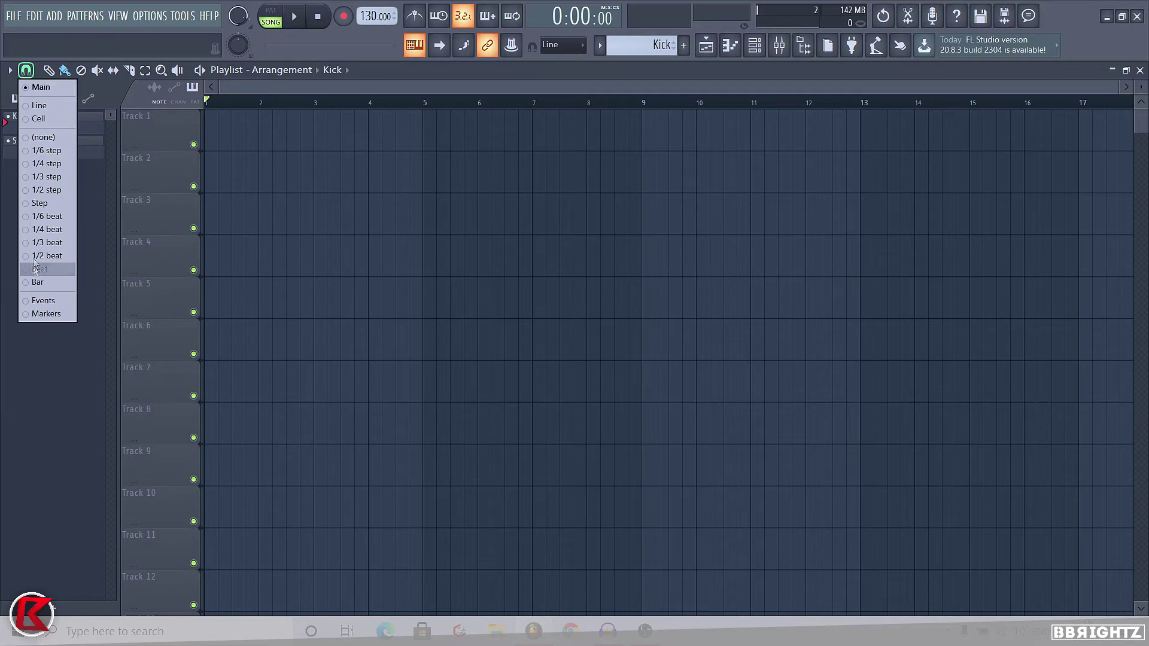
pyautogui.click(49, 90)
pyautogui.click(730, 45)
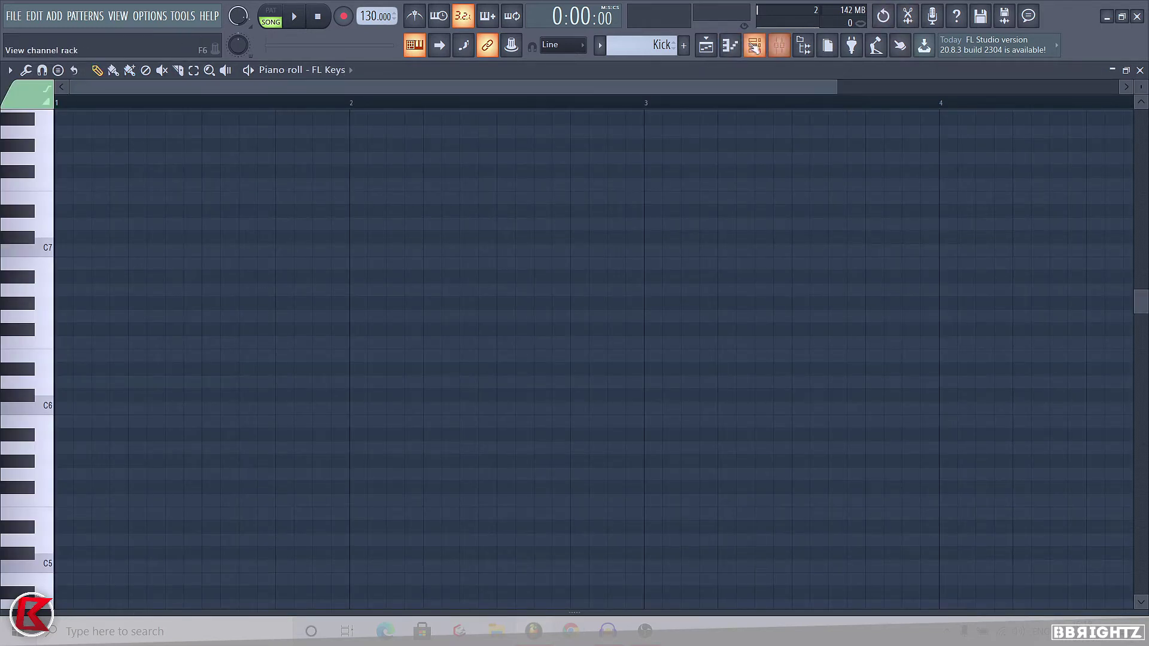
pyautogui.click(729, 45)
pyautogui.click(729, 44)
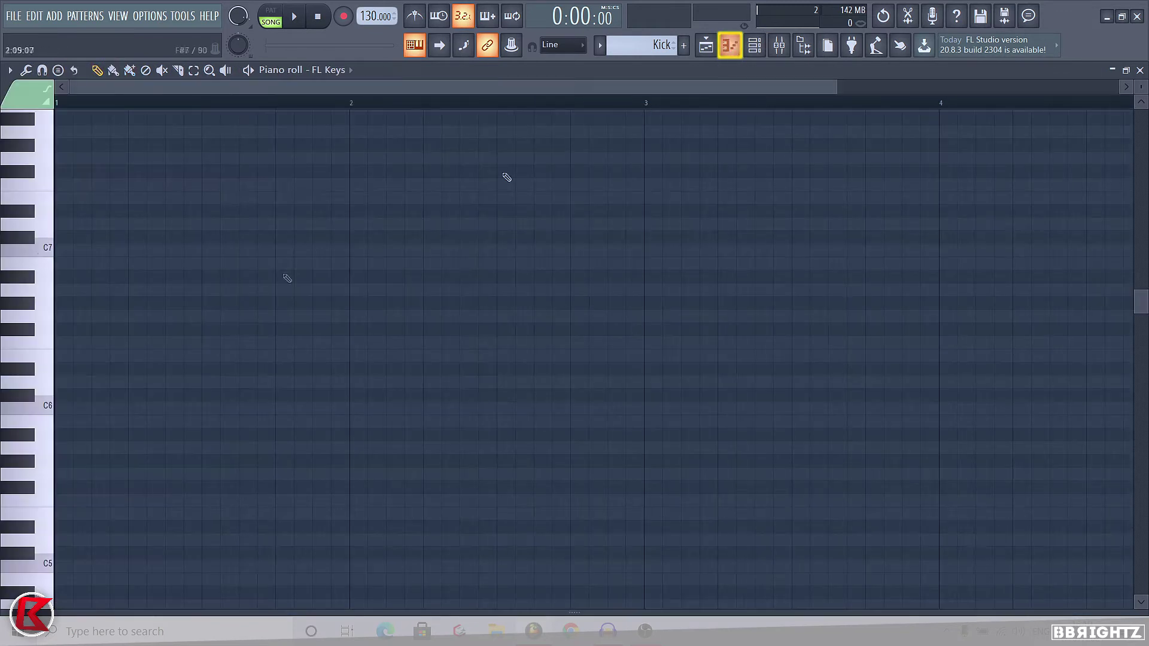
pyautogui.click(42, 71)
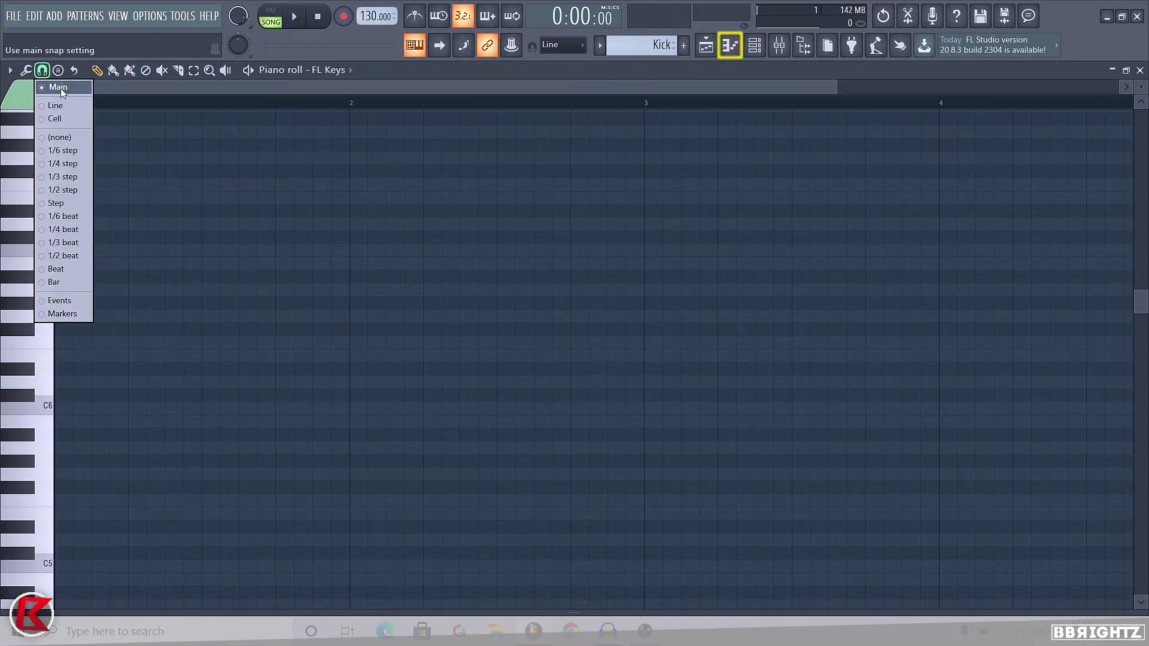
pyautogui.click(61, 90)
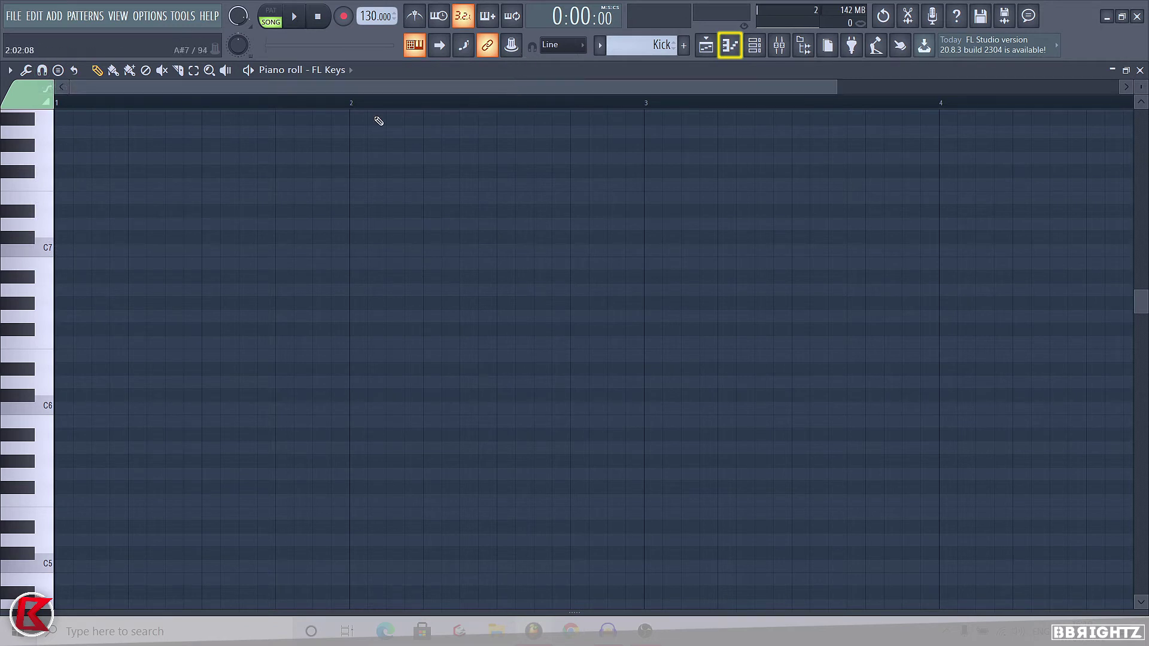
pyautogui.click(730, 45)
# Set the main snap to 1/3 beat and examine the Playlist's grid divisions up close
pyautogui.click(564, 45)
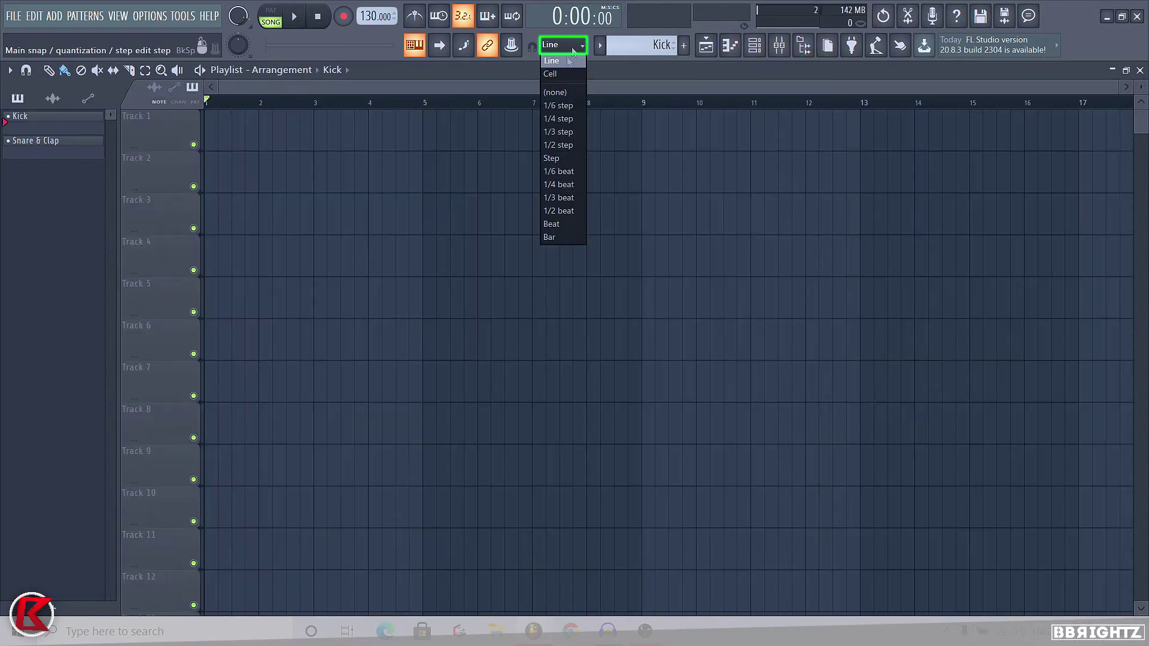
pyautogui.click(552, 198)
pyautogui.scroll(3, 405, 105)
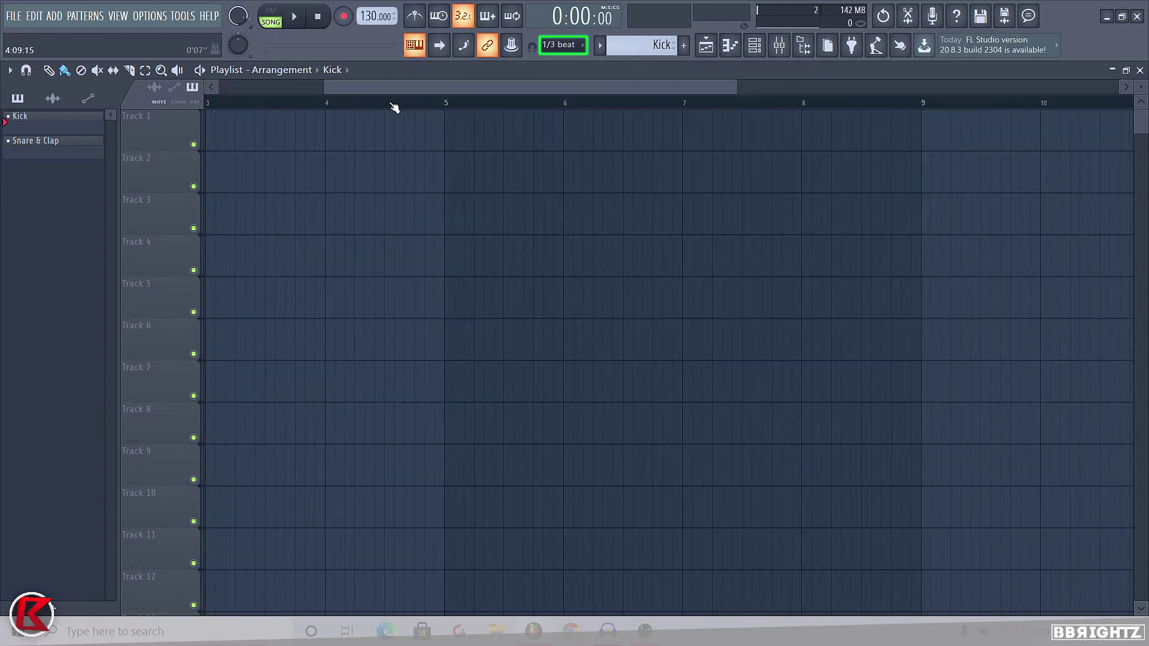
pyautogui.scroll(3, 393, 105)
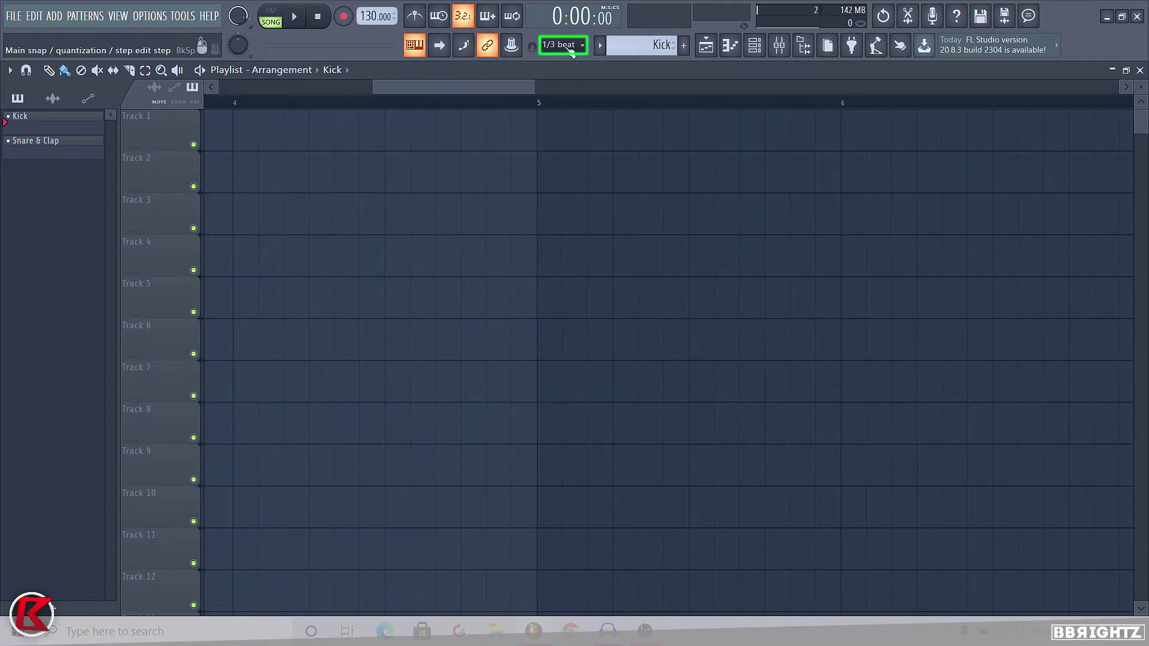
# Try the main snap at 1/6 beat, 1/2 beat, 1/4 step and Step to compare the Playlist grids
pyautogui.click(571, 51)
pyautogui.click(565, 174)
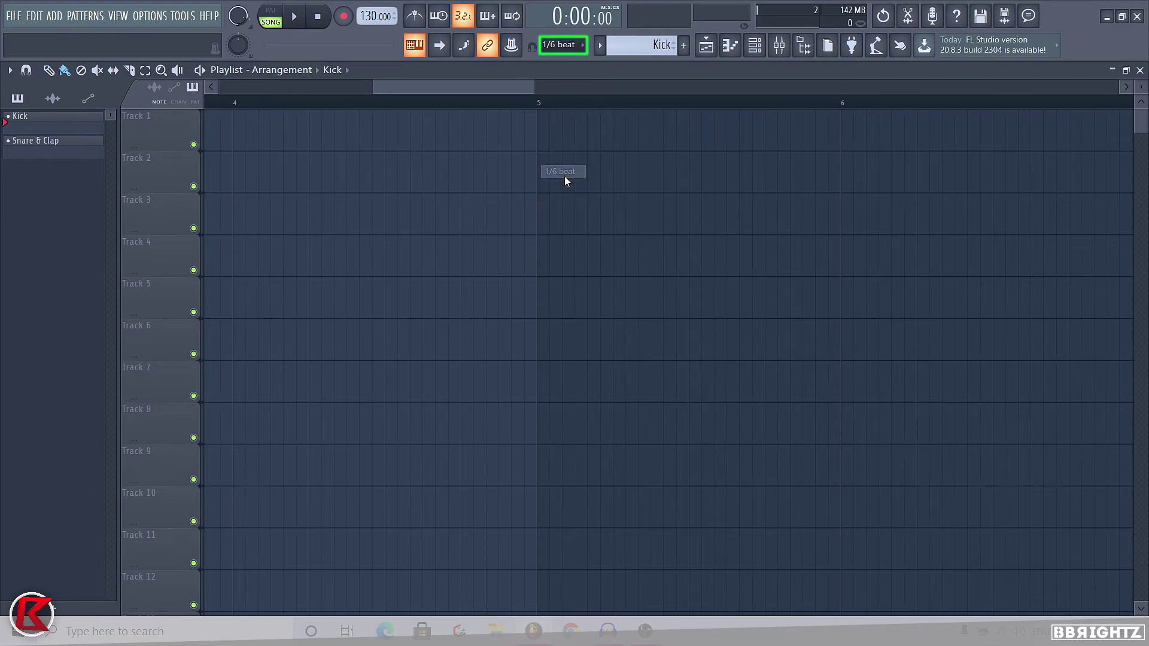
pyautogui.click(562, 45)
pyautogui.click(552, 212)
pyautogui.click(561, 45)
pyautogui.click(561, 115)
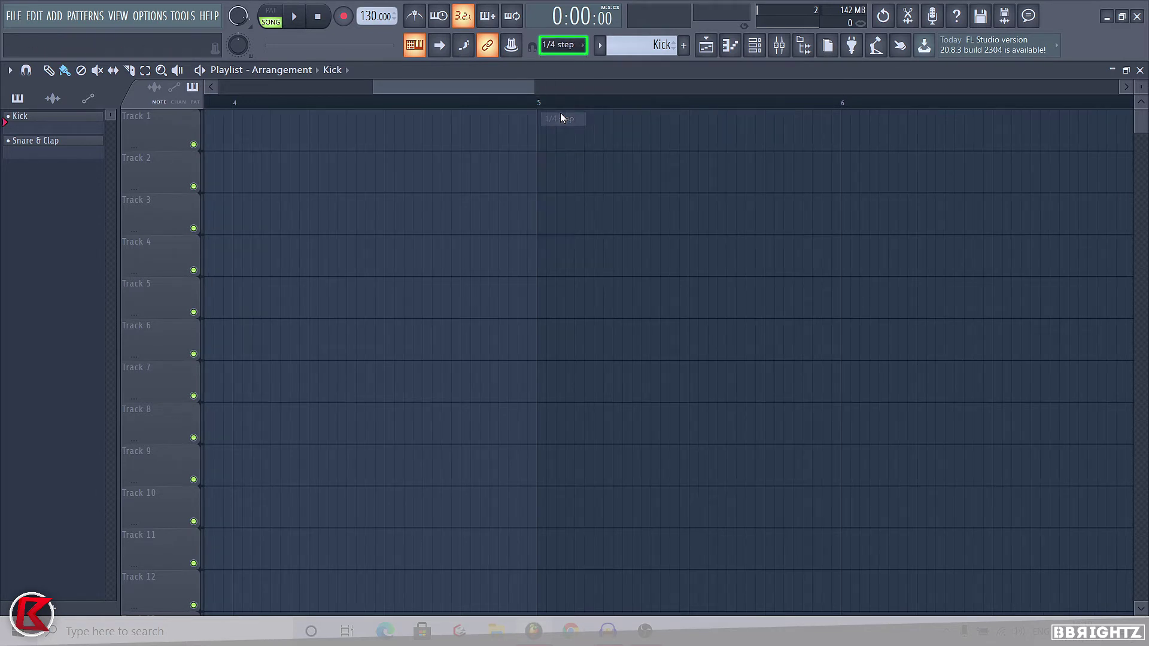
pyautogui.click(562, 45)
pyautogui.click(553, 157)
# Set the main snap back to Line
pyautogui.click(561, 45)
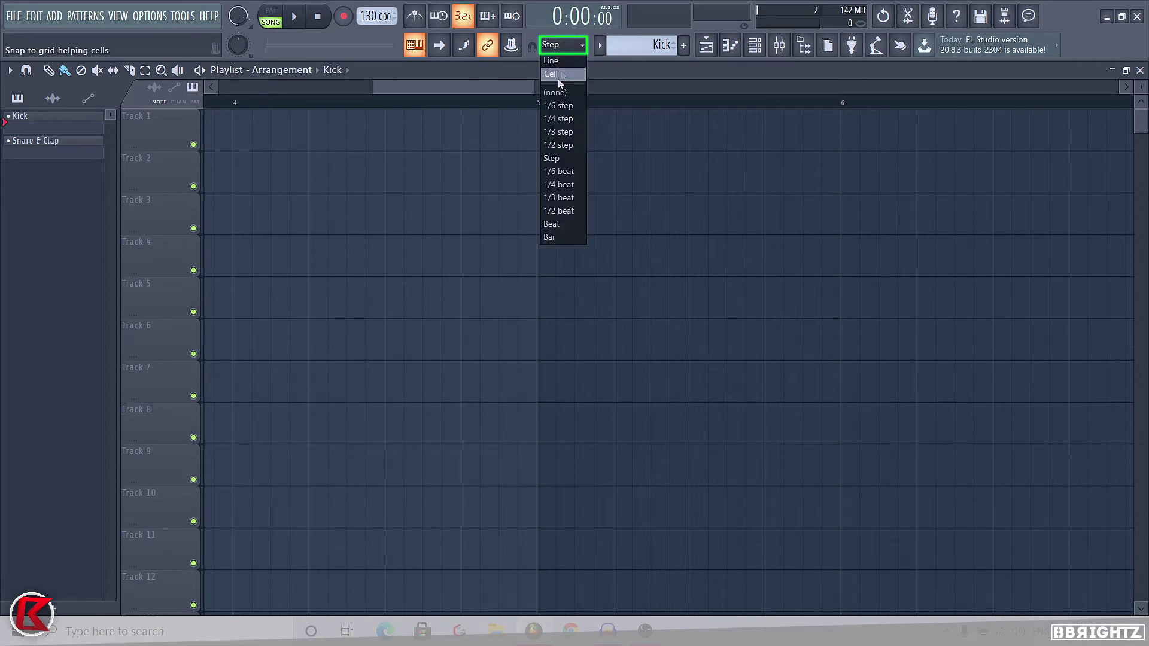
pyautogui.click(553, 61)
pyautogui.moveTo(534, 89); pyautogui.dragTo(861, 149)
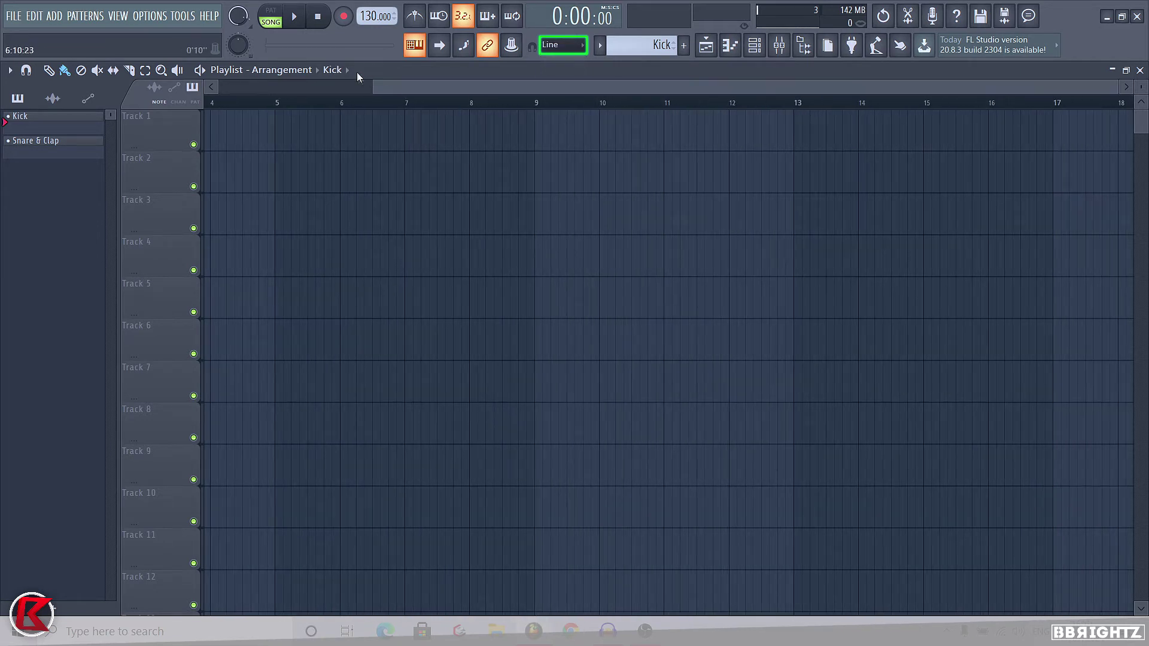
# Try the main snap at 1/3 beat, compare the Playlist and Piano roll grids, and restore it to Line in the Playlist
pyautogui.moveTo(371, 90); pyautogui.dragTo(72, 132)
pyautogui.click(561, 45)
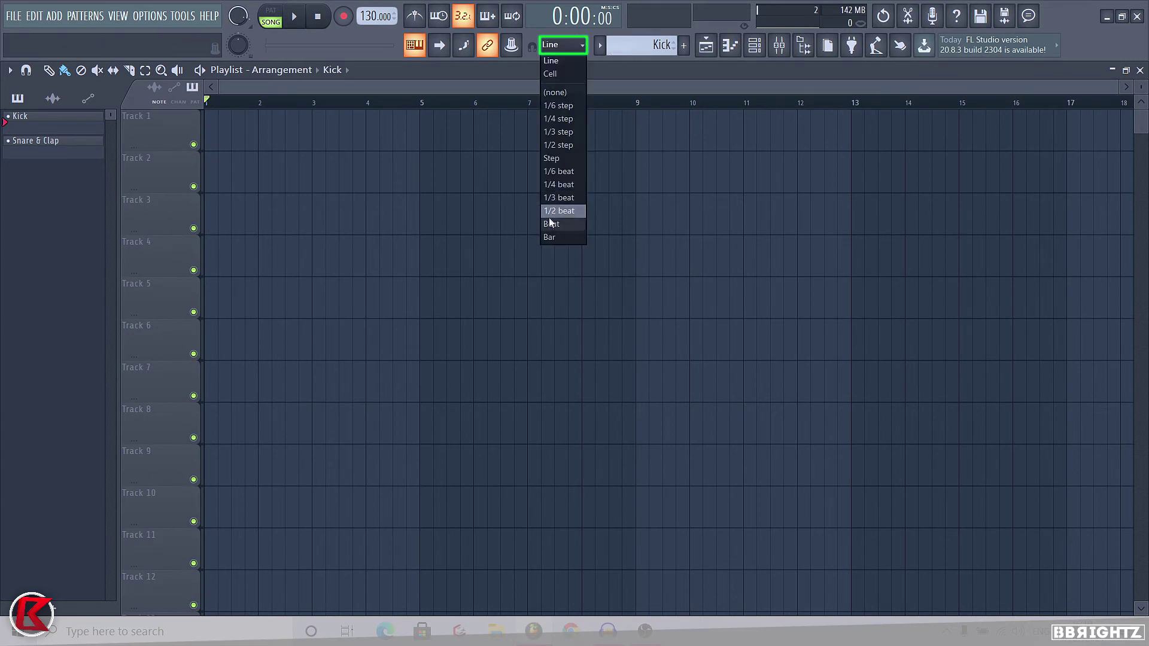
pyautogui.click(560, 204)
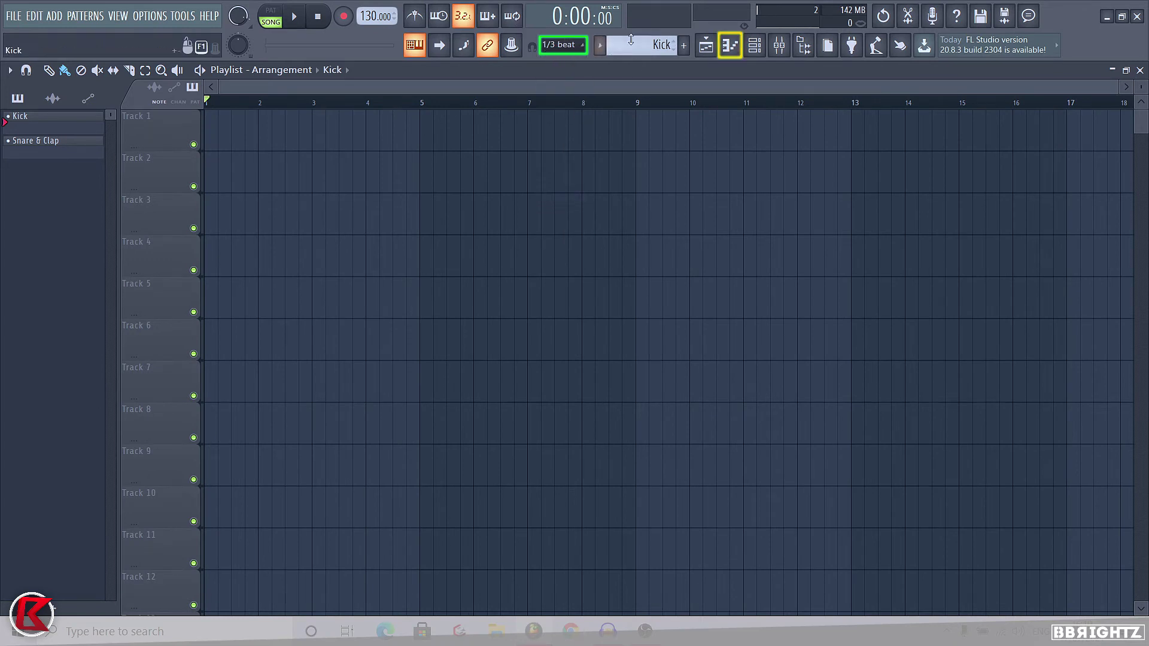
pyautogui.click(729, 45)
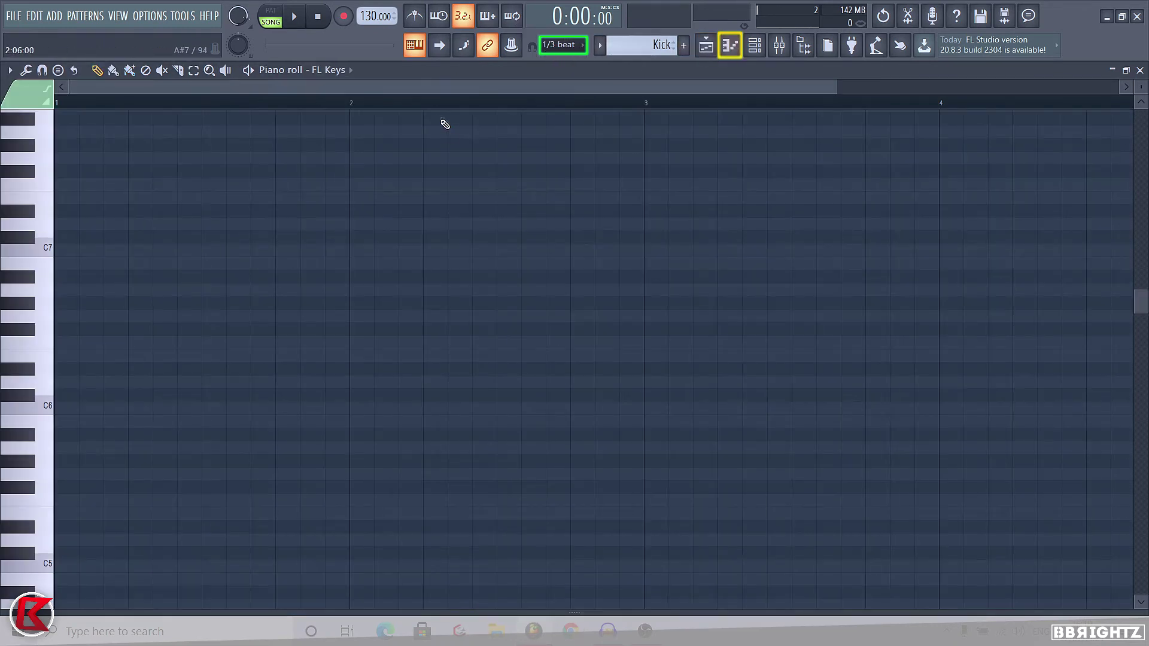
pyautogui.click(560, 45)
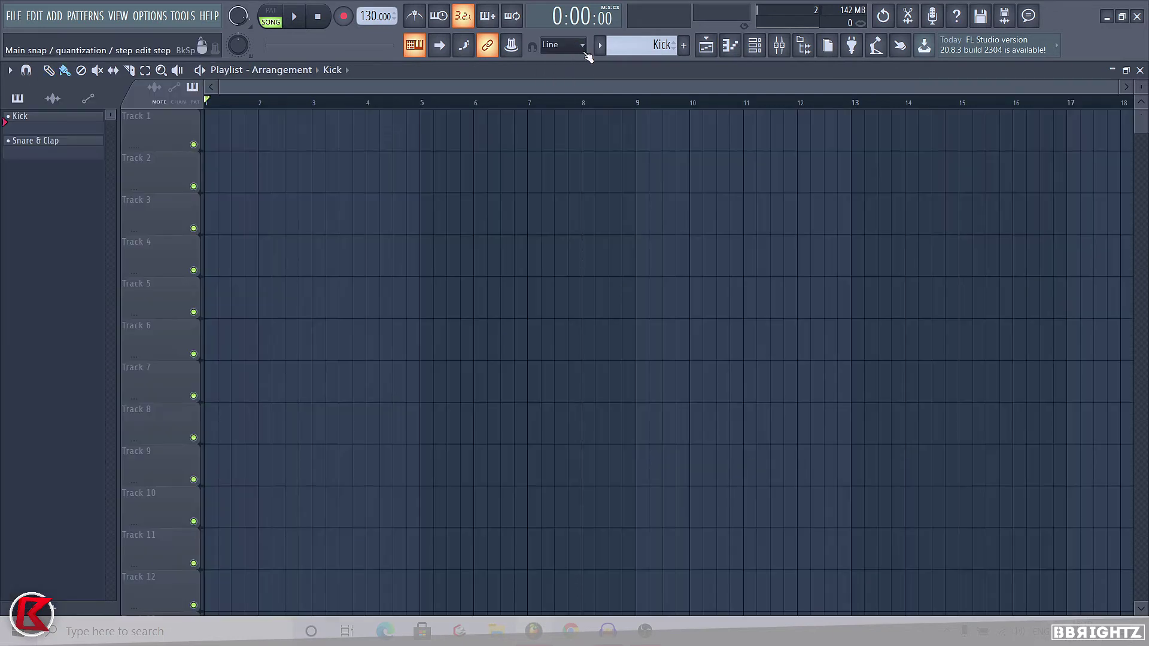
# Enable the metronome and play the empty arrangement briefly to hear its count
pyautogui.click(419, 21)
pyautogui.press('space')
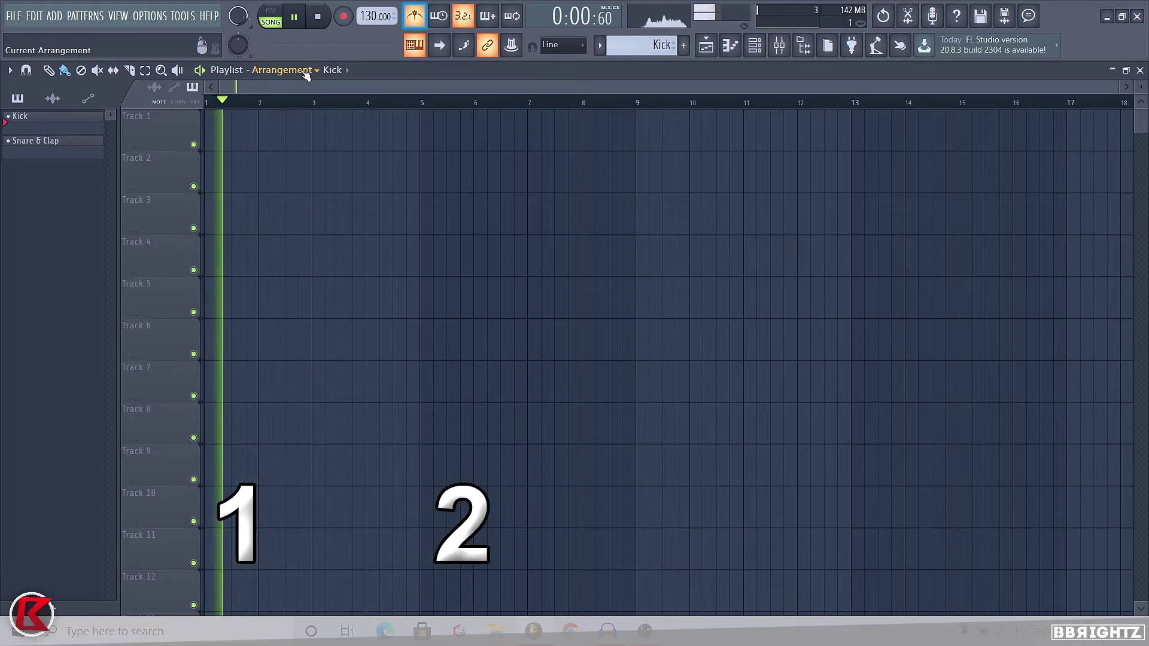
pyautogui.press('space')
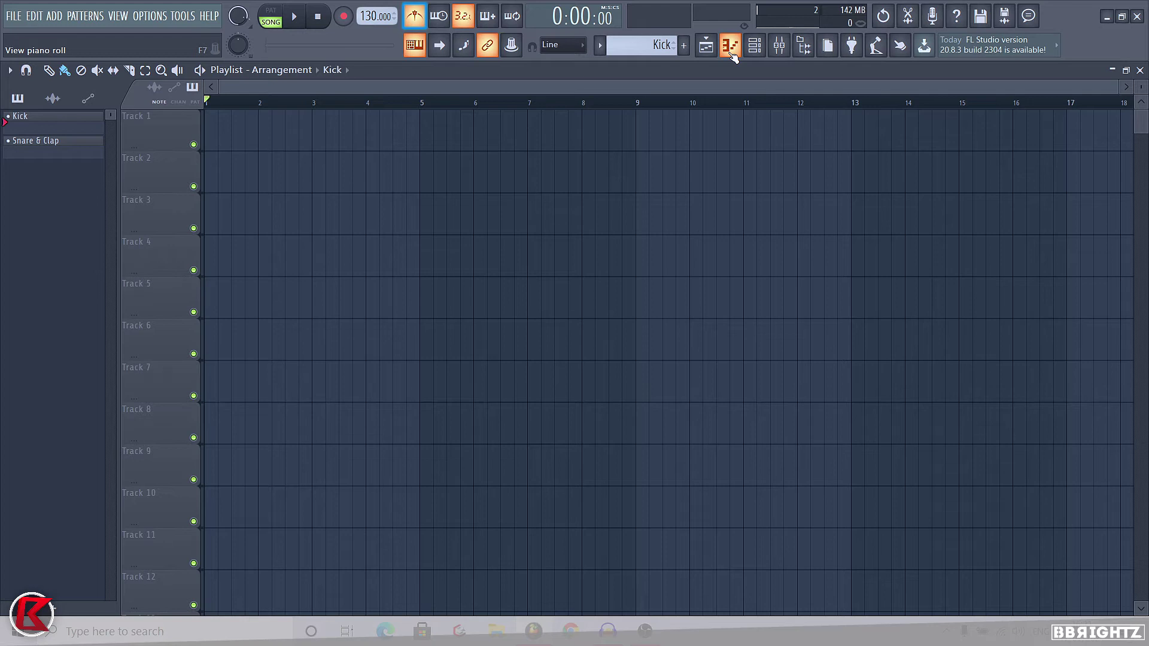
# Audition the Tick, Beep and Cowbell metronome sounds during playback, and stop the playback
pyautogui.rightClick(417, 20)
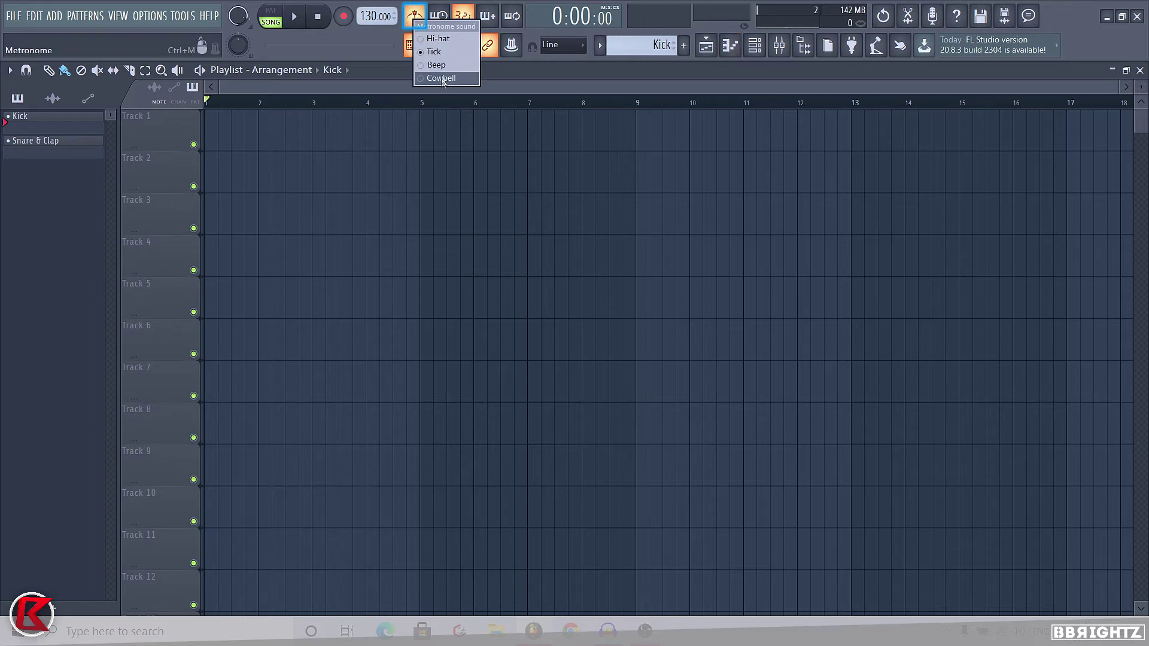
pyautogui.click(432, 52)
pyautogui.click(294, 16)
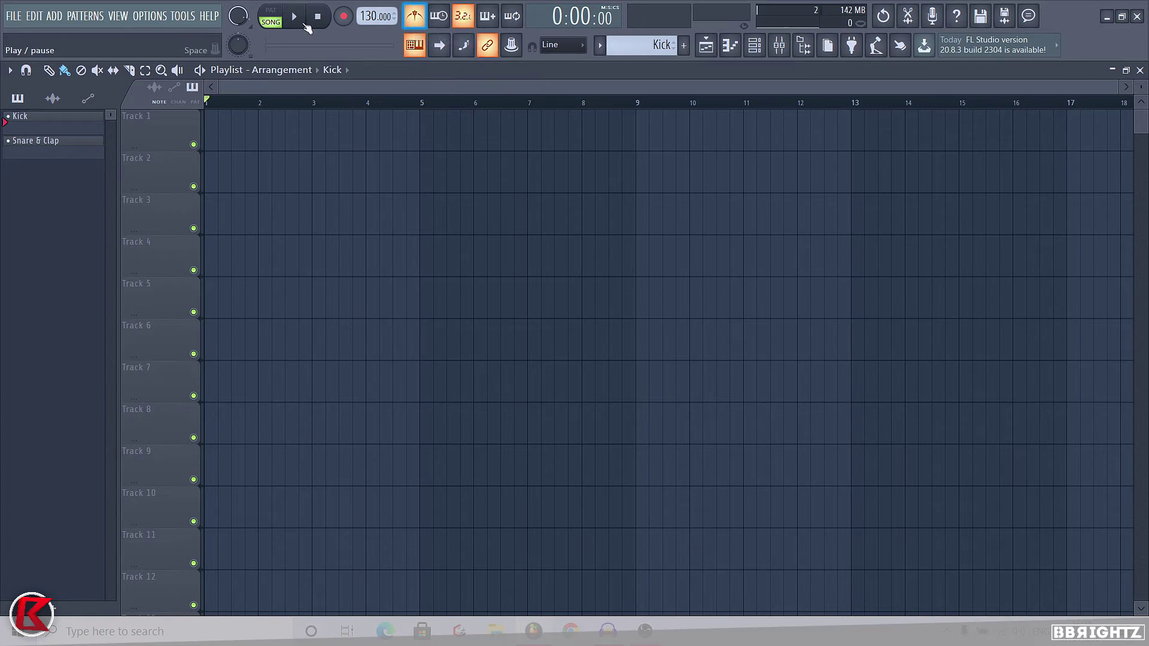
pyautogui.rightClick(414, 16)
pyautogui.click(441, 63)
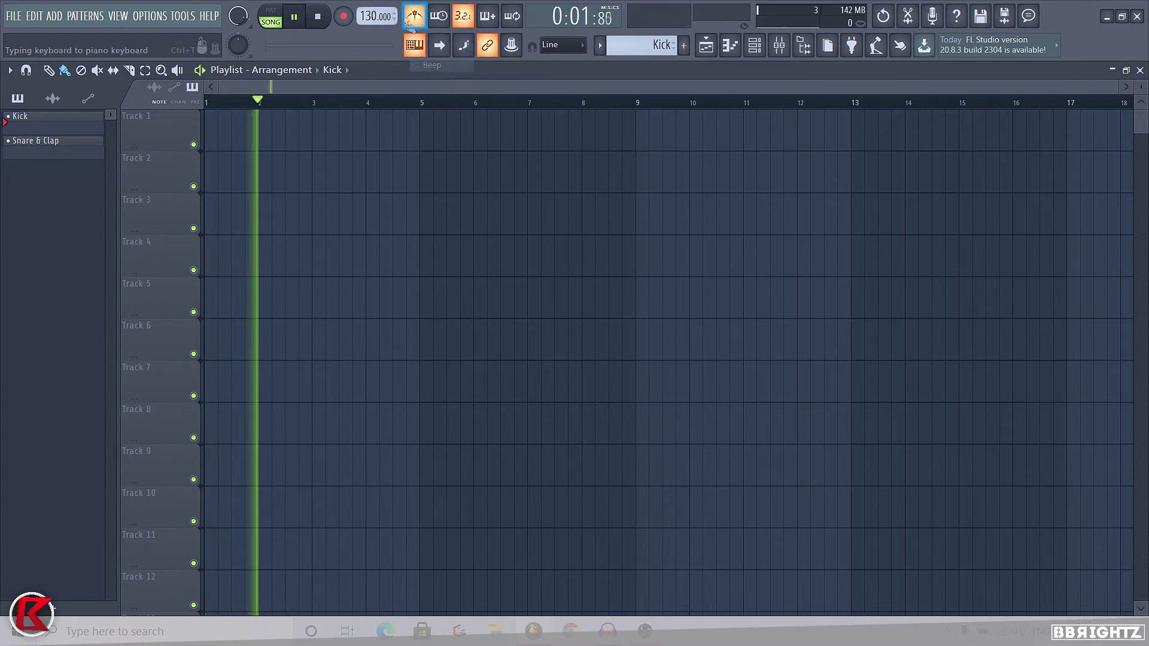
pyautogui.rightClick(414, 16)
pyautogui.click(446, 76)
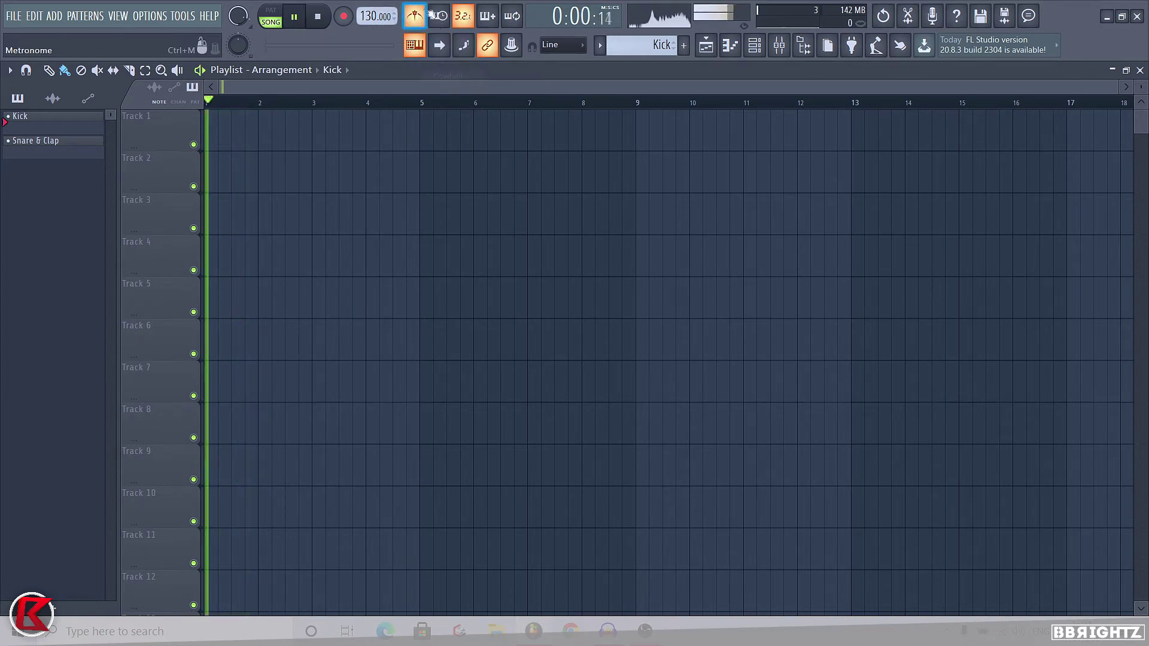
pyautogui.rightClick(420, 16)
pyautogui.click(452, 45)
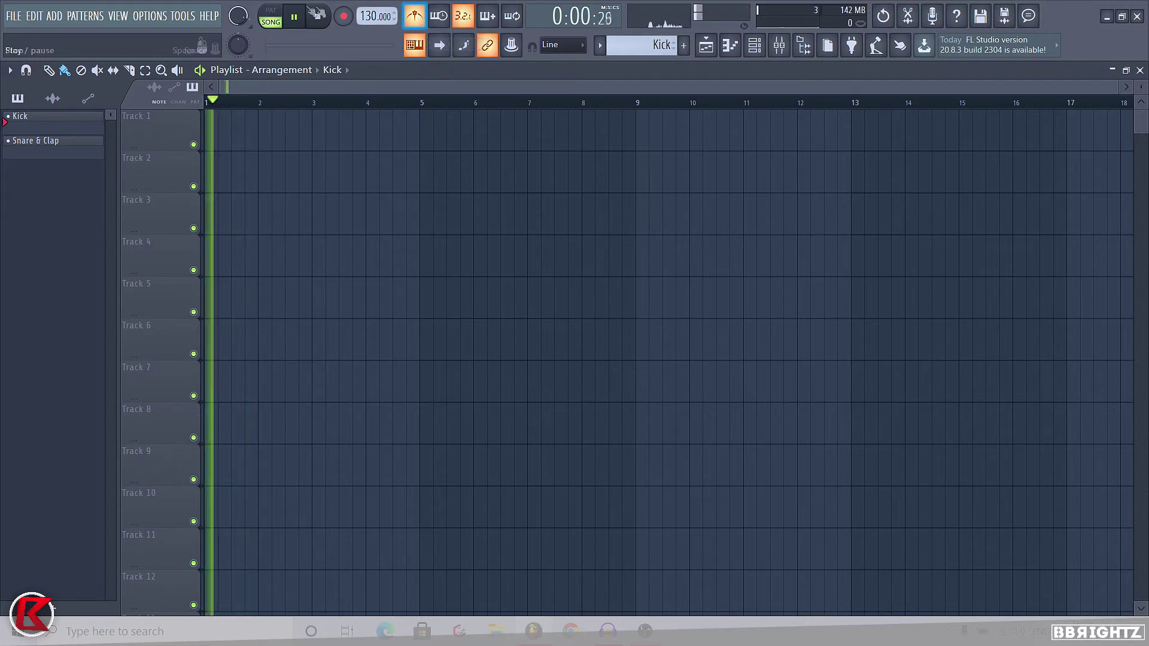
pyautogui.click(320, 19)
# Set the metronome sound to Hi-hat and play the song briefly to hear it
pyautogui.rightClick(415, 16)
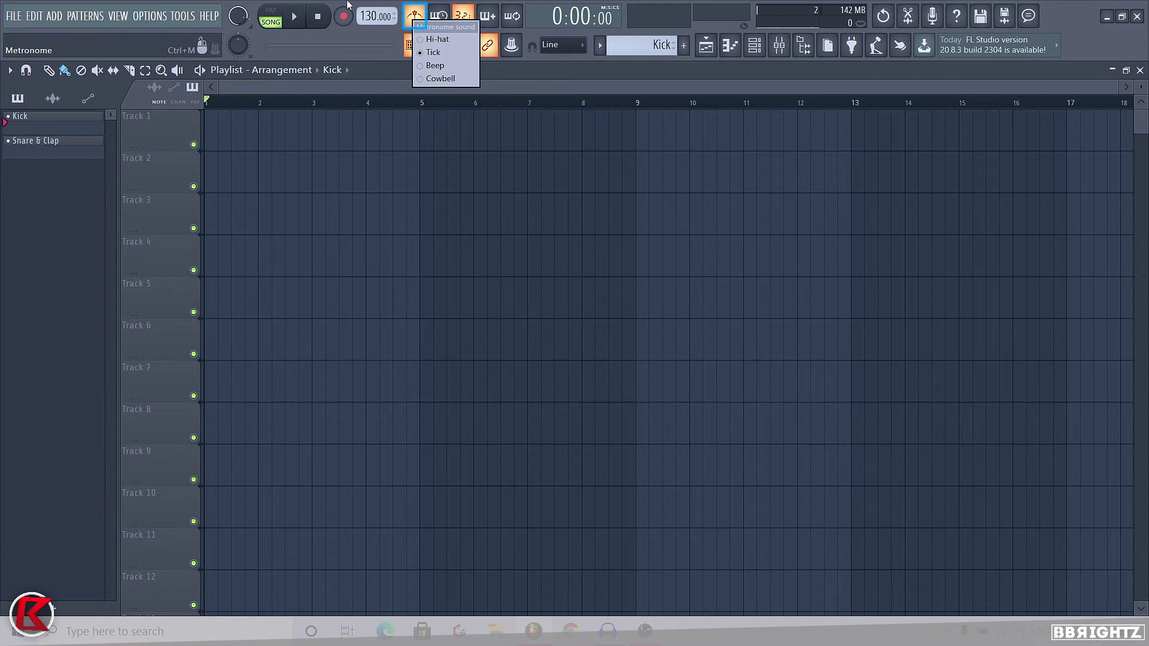
pyautogui.click(434, 38)
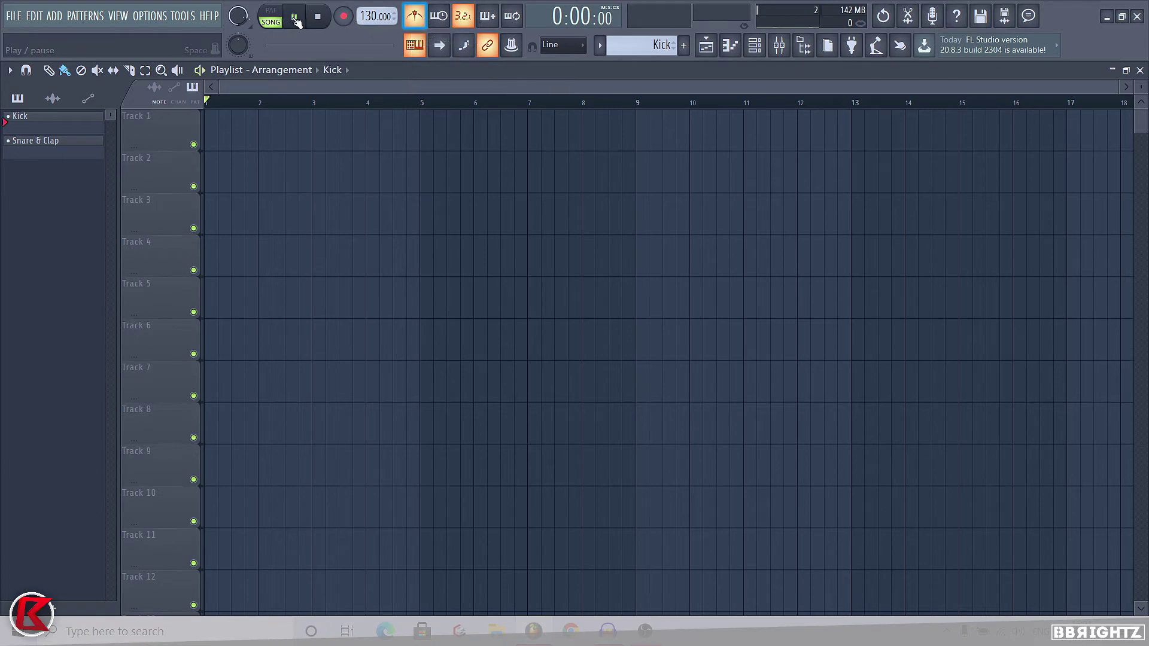
pyautogui.rightClick(415, 16)
pyautogui.click(436, 38)
pyautogui.click(294, 20)
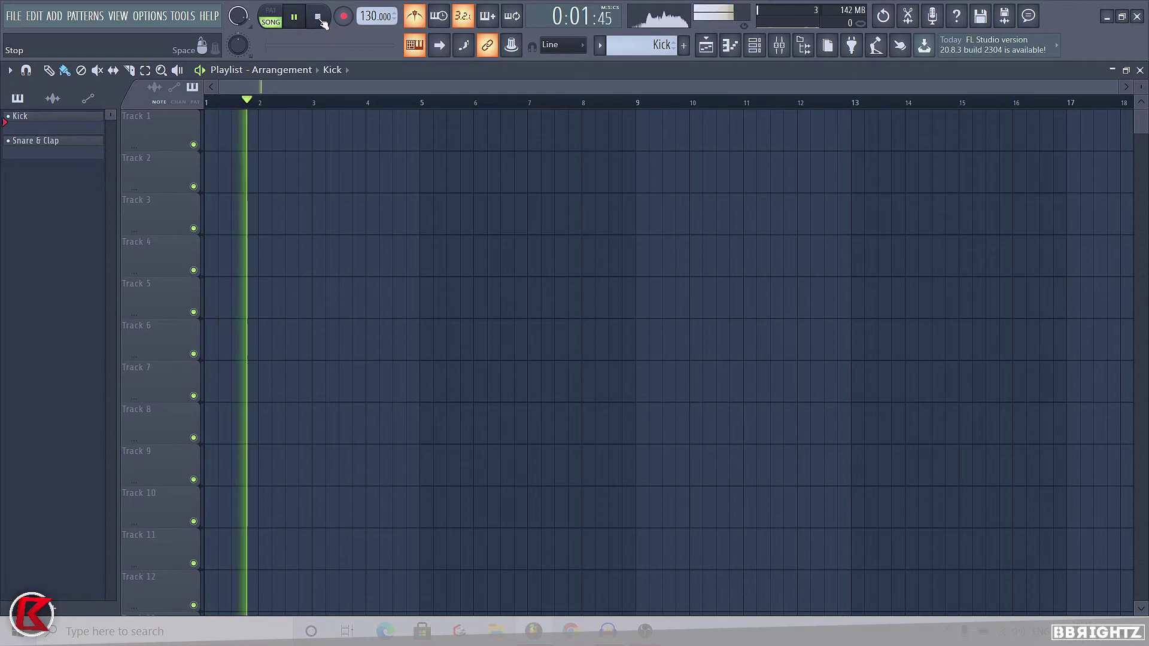
pyautogui.click(318, 16)
# Switch typing keyboard to piano off and on again, and play a few notes on the Channel rack's FL Keys channel
pyautogui.click(416, 46)
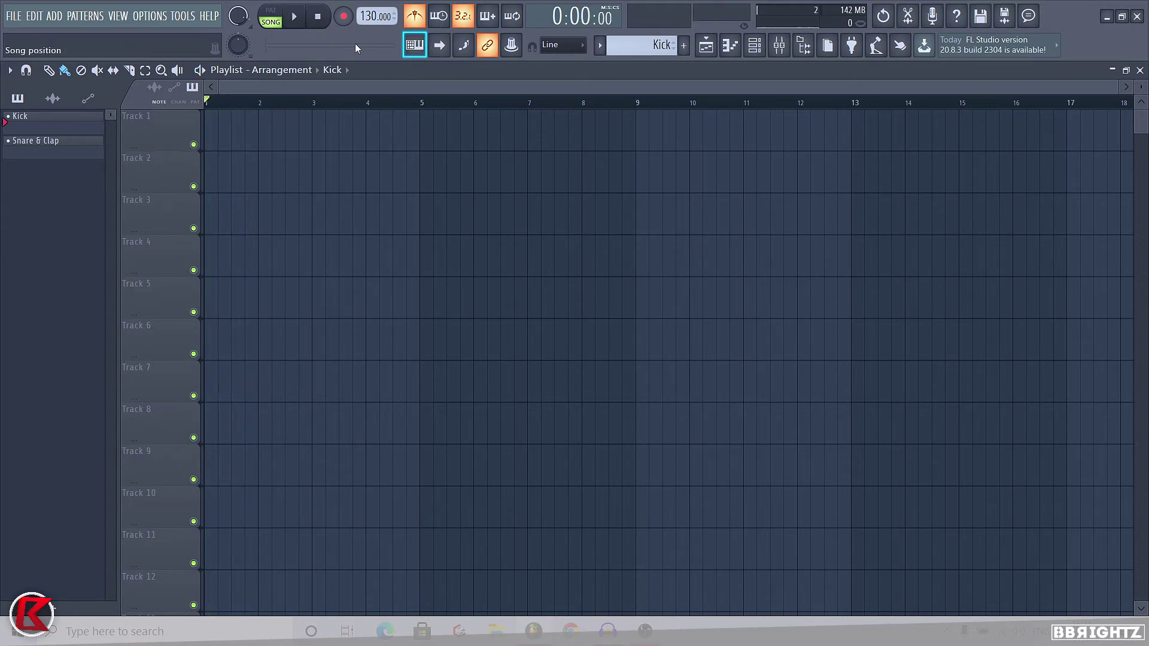
pyautogui.click(415, 45)
pyautogui.click(383, 165)
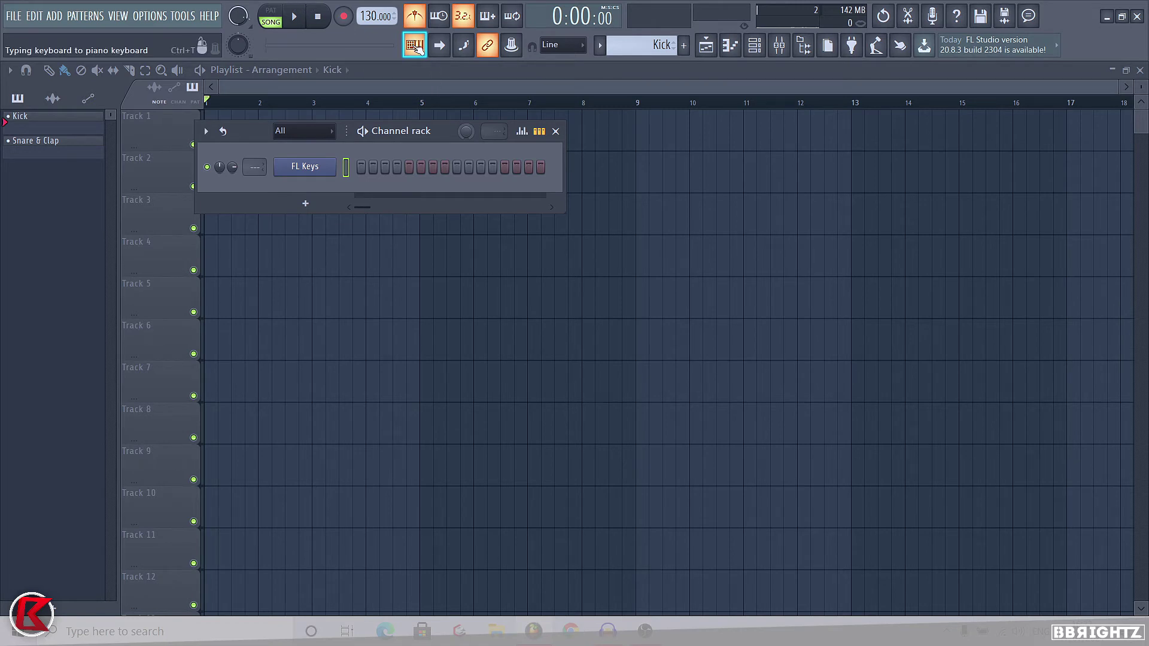
pyautogui.press('z')
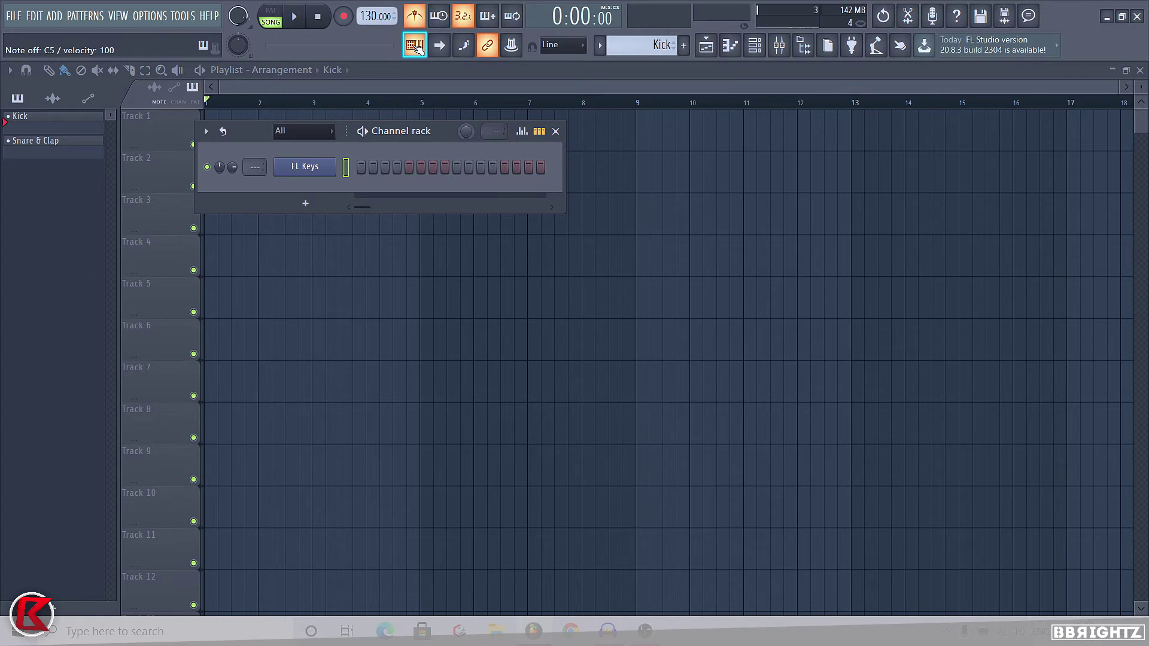
pyautogui.press('n')
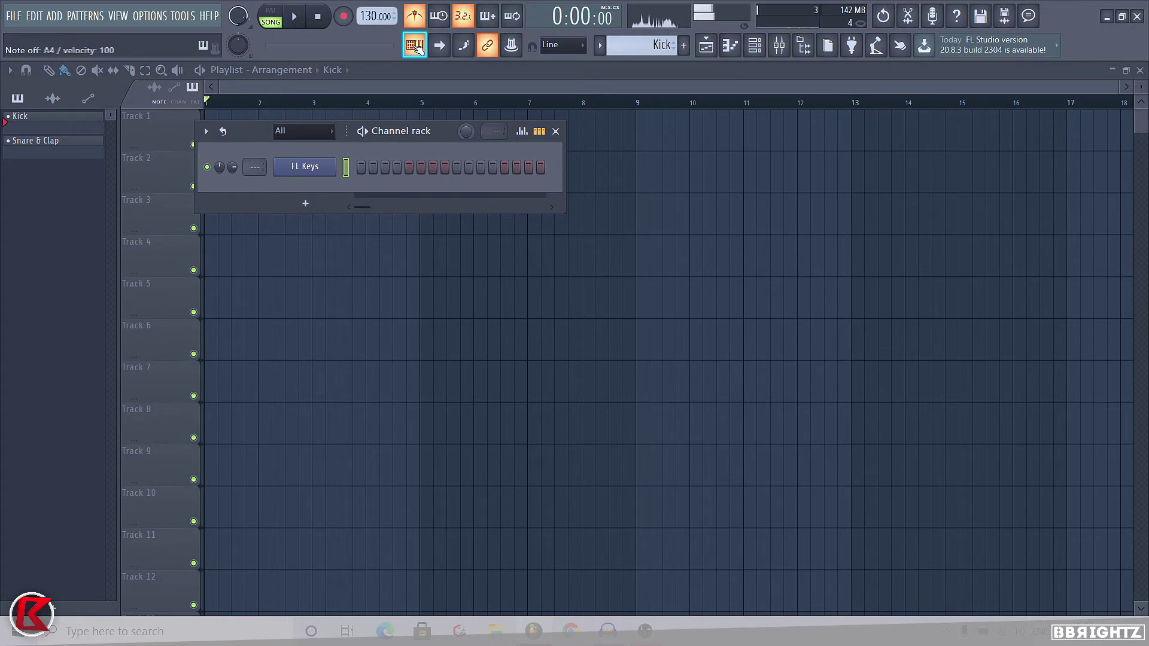
pyautogui.press('m')
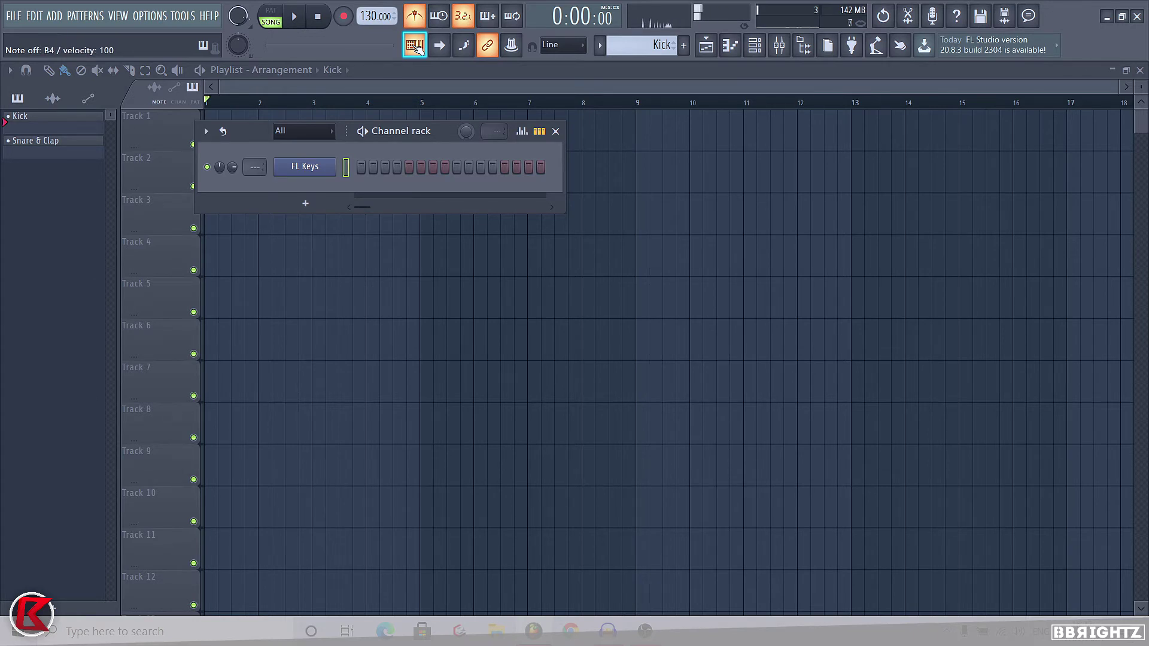
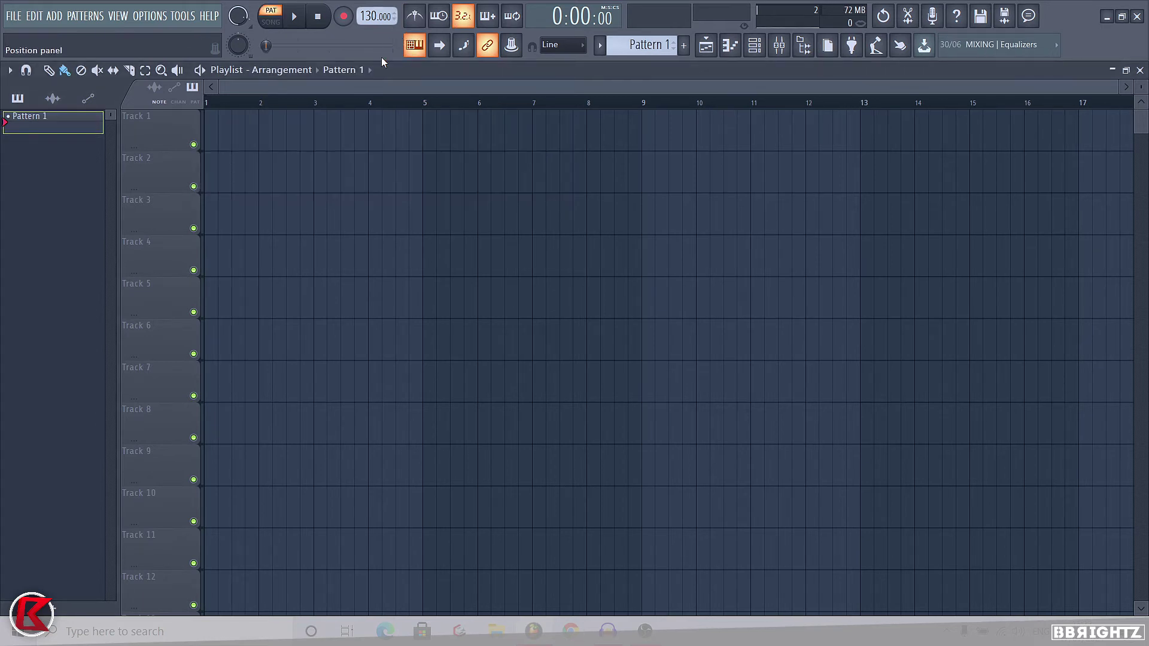
# Try different project tempos, including 145 BPM and 140 BPM
pyautogui.click(342, 17)
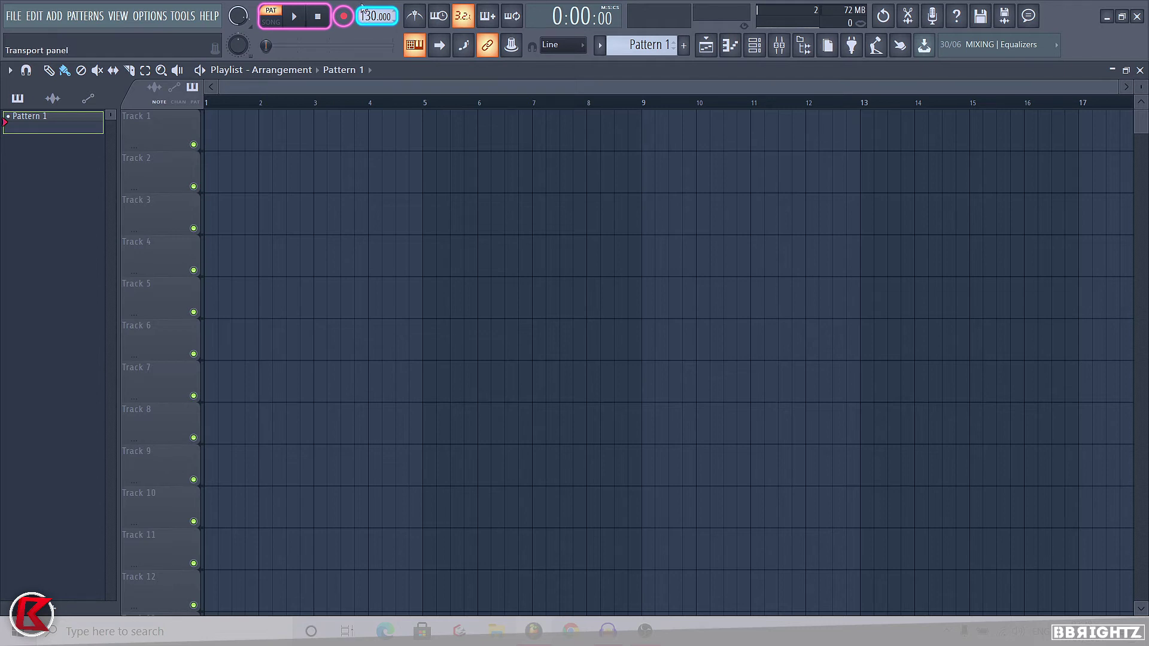
pyautogui.scroll(9, 371, 16)
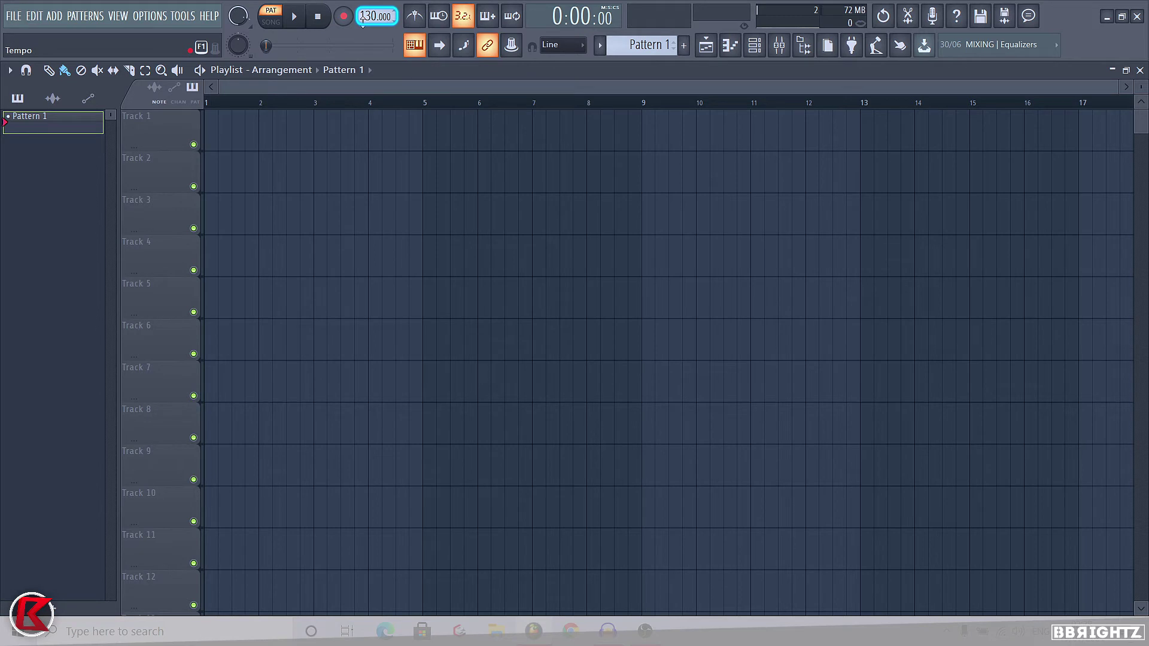
pyautogui.moveTo(371, 16); pyautogui.dragTo(371, 29)
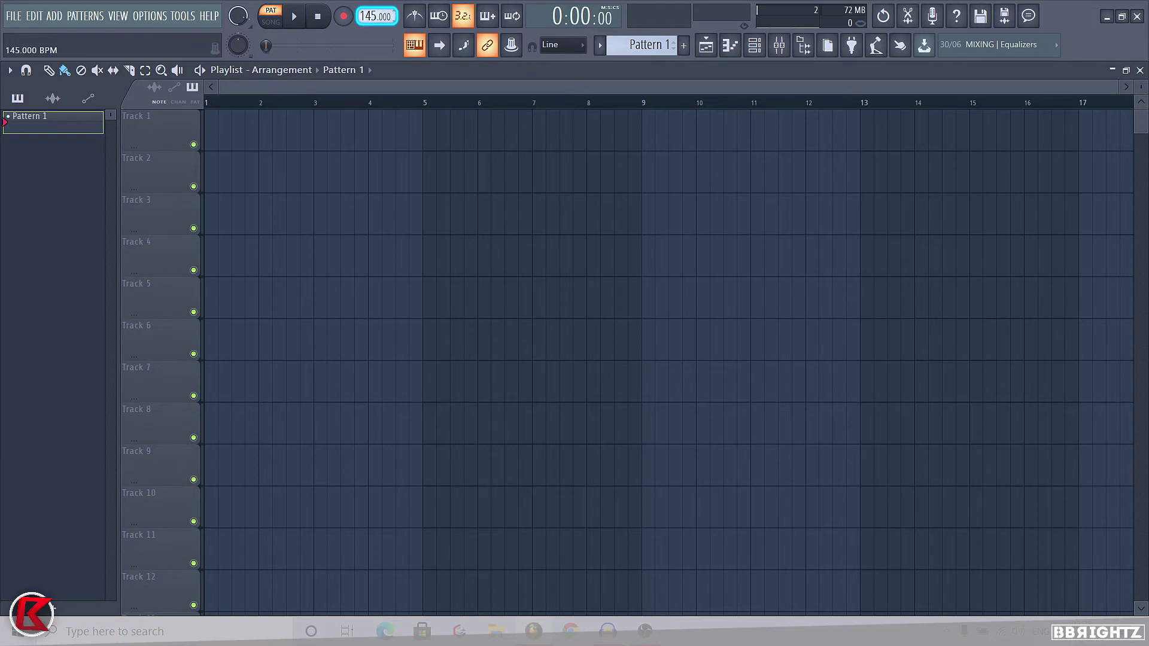
pyautogui.moveTo(371, 16); pyautogui.dragTo(371, 18)
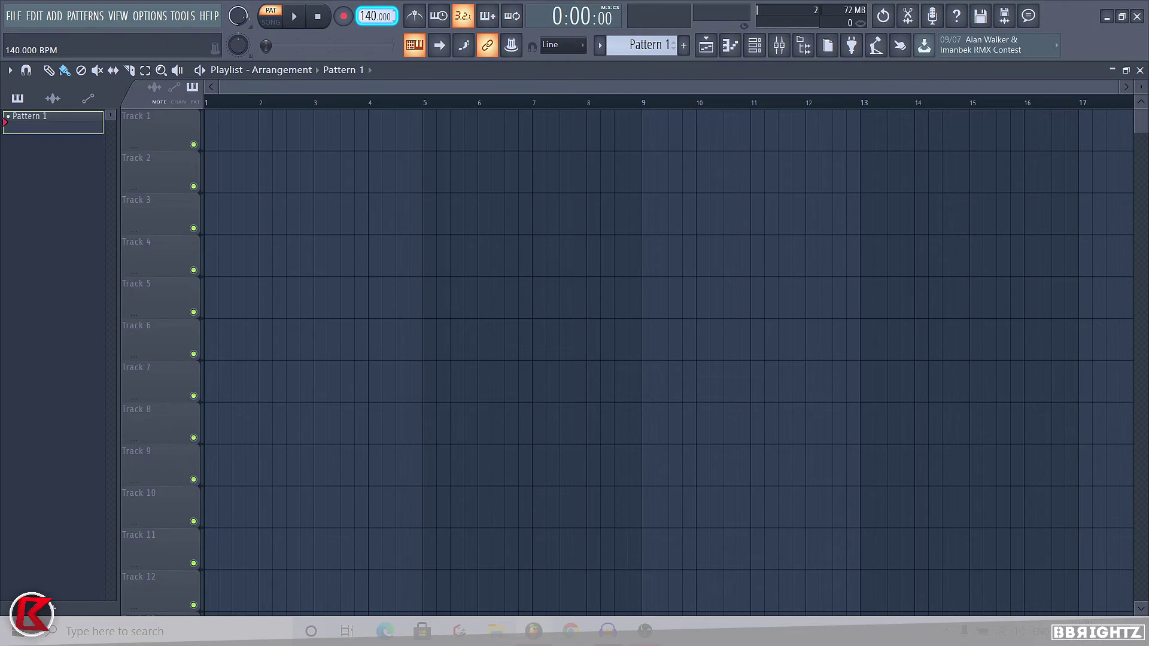
# Set the project tempo to exactly 110 BPM
pyautogui.rightClick(371, 16)
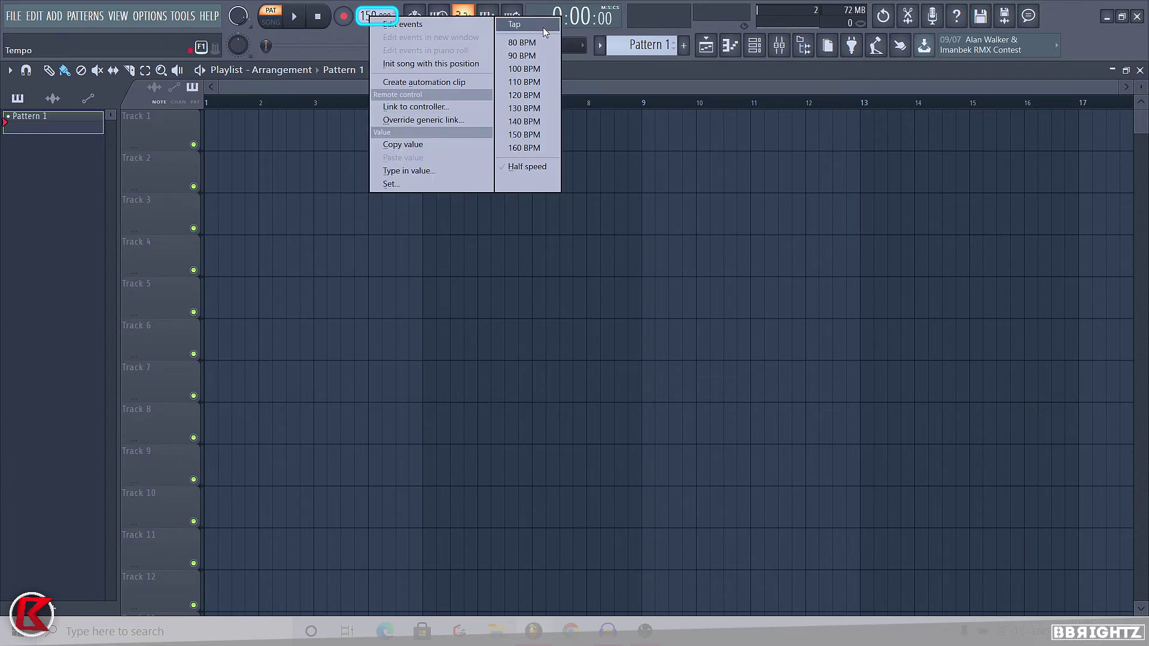
pyautogui.click(432, 172)
pyautogui.write('110')
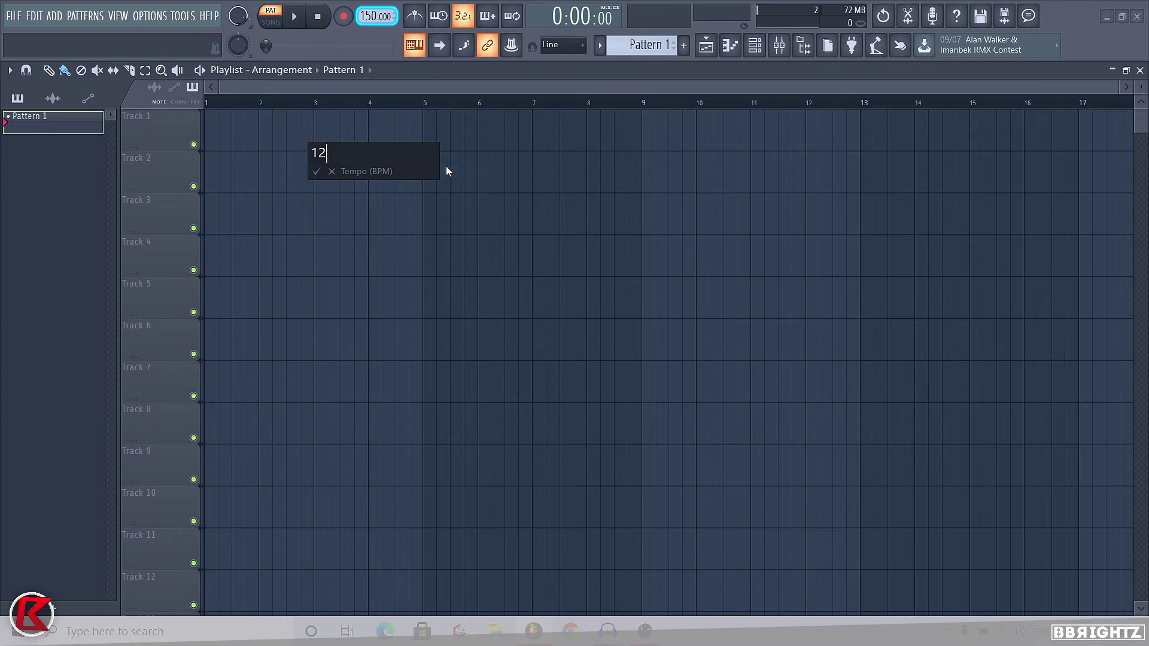
pyautogui.press('Return')
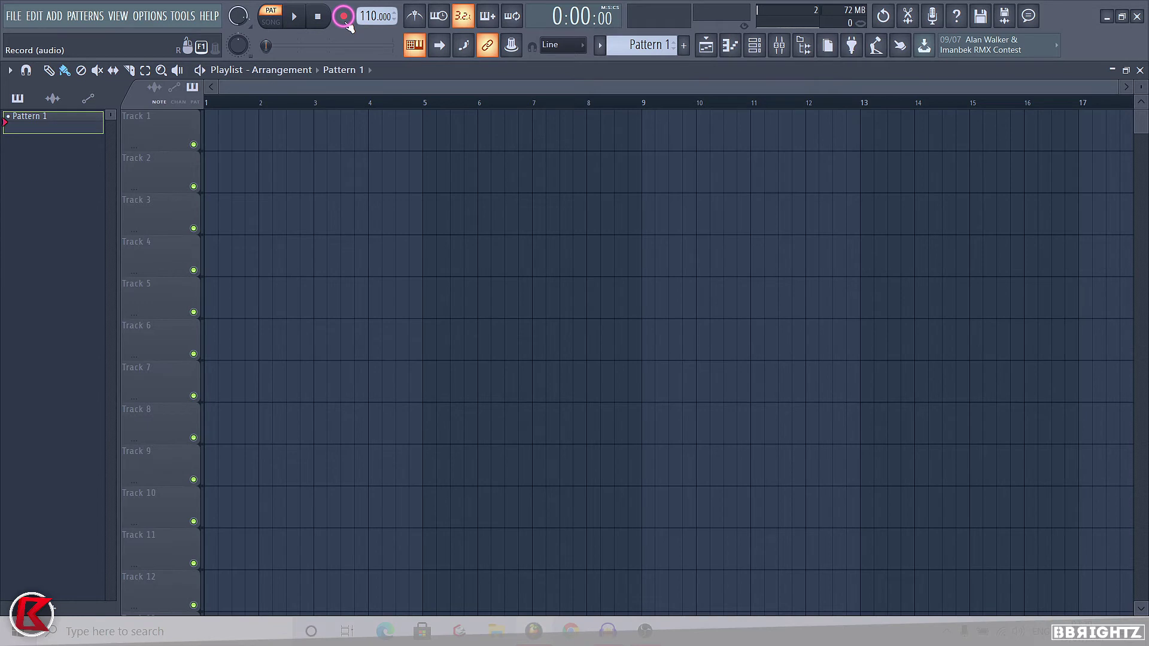
# Open the choice of what to record and dismiss it without picking an option
pyautogui.click(344, 17)
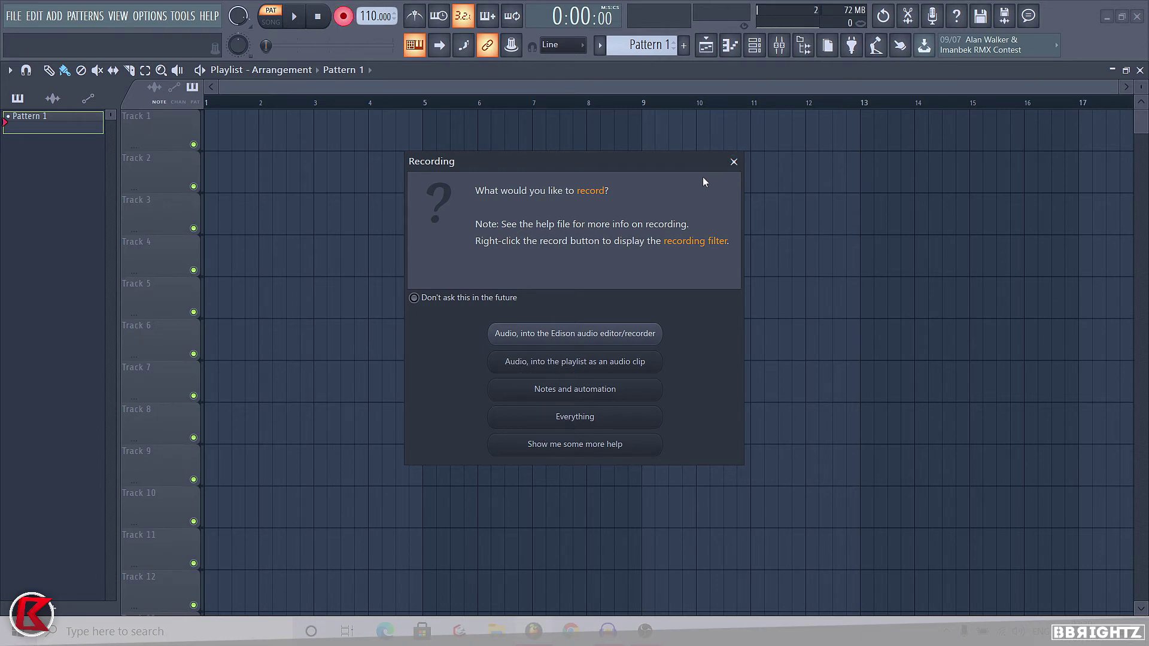
pyautogui.click(732, 162)
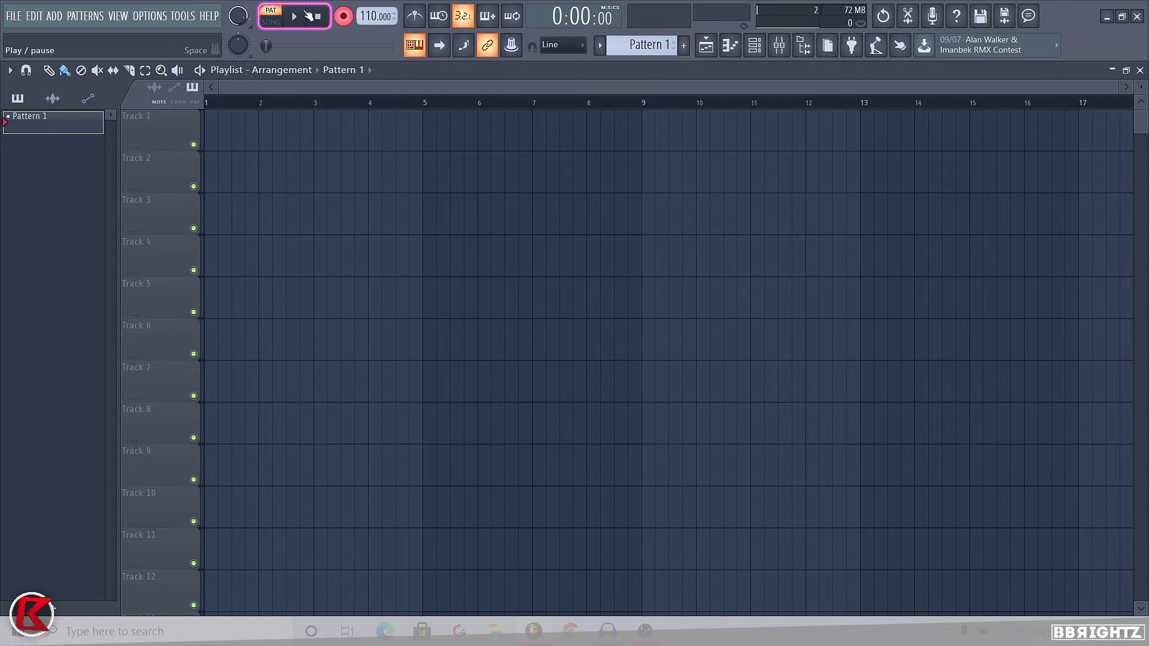
# Start and pause playback of the pattern to demonstrate the transport controls
pyautogui.click(295, 18)
pyautogui.click(296, 20)
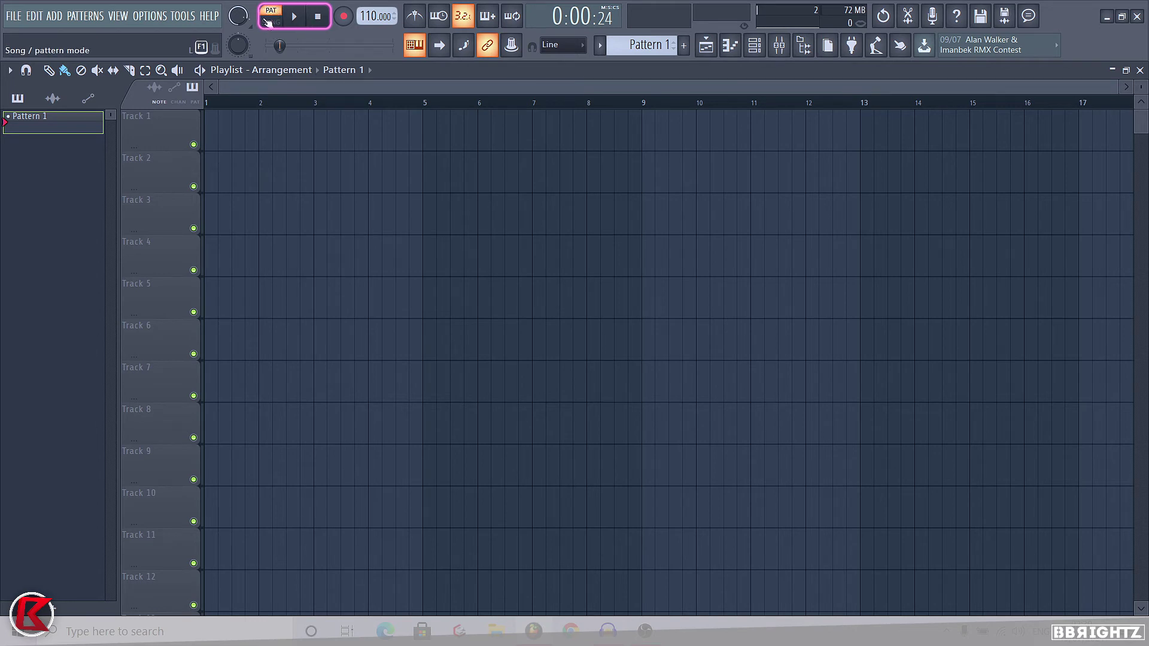
pyautogui.click(295, 16)
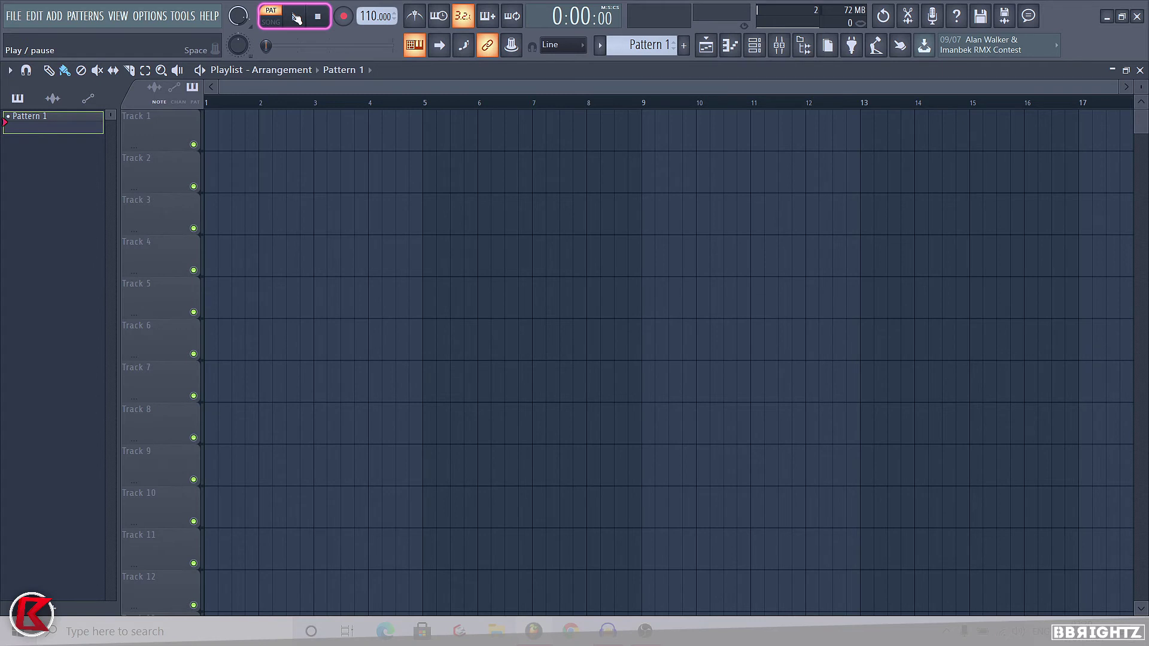
# Play Pattern 1 and examine the Piano roll and Channel rack during playback, ending in the Playlist
pyautogui.click(295, 24)
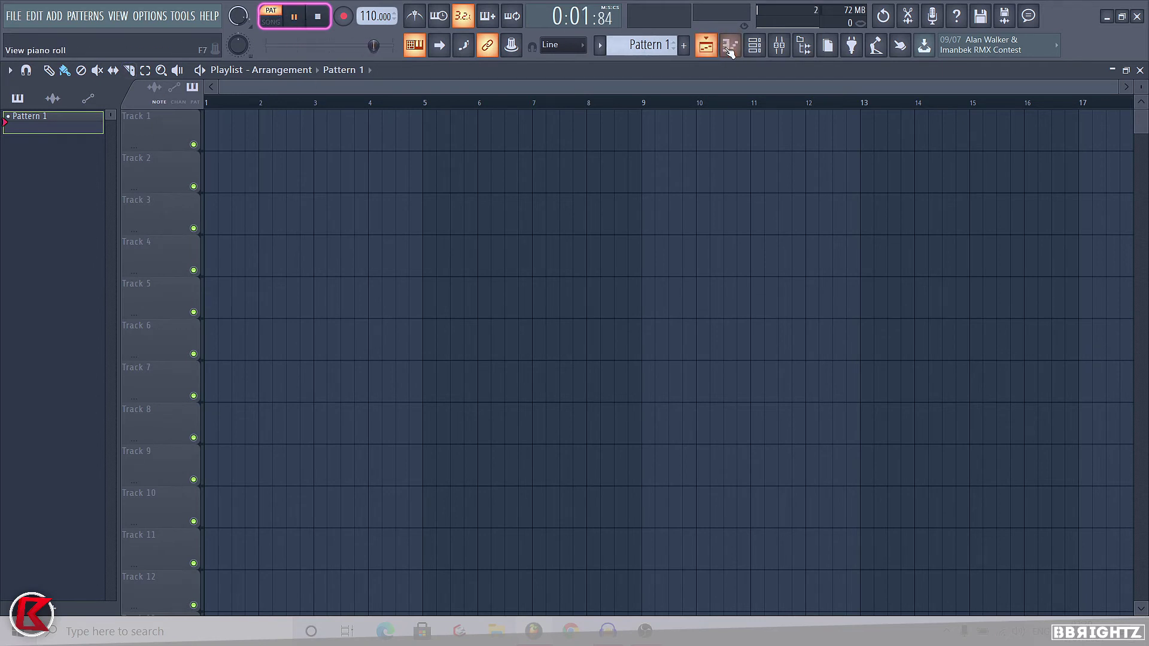
pyautogui.click(718, 45)
pyautogui.click(755, 45)
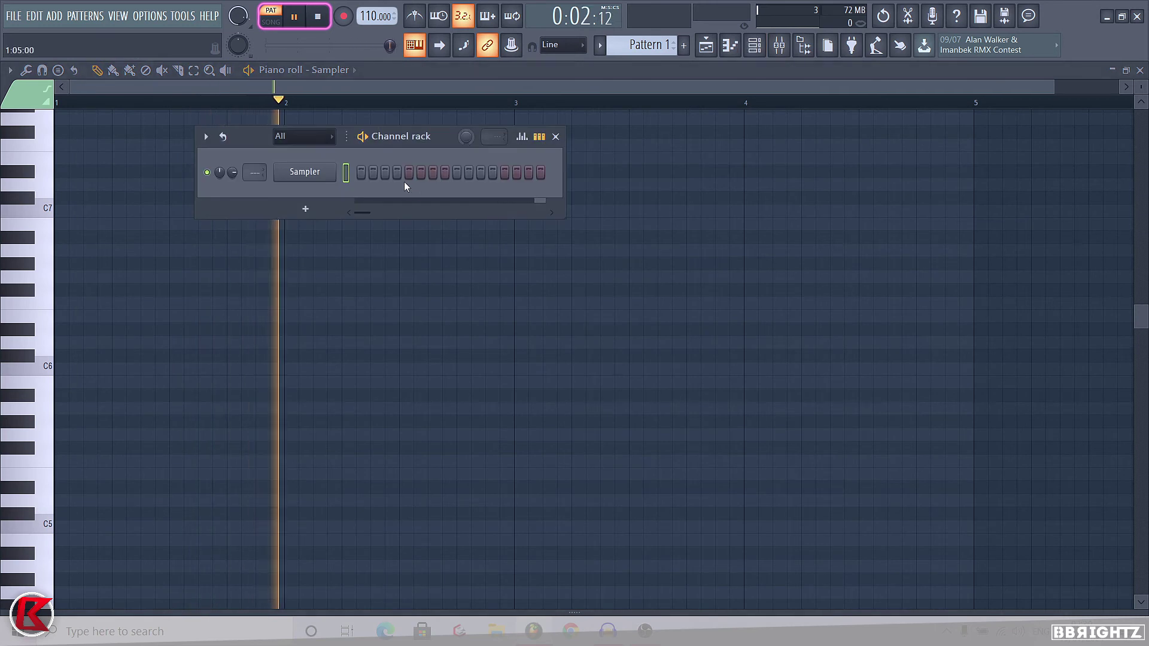
pyautogui.click(755, 45)
pyautogui.click(730, 46)
# Stop the pattern playback and switch from pattern mode to song mode
pyautogui.click(318, 17)
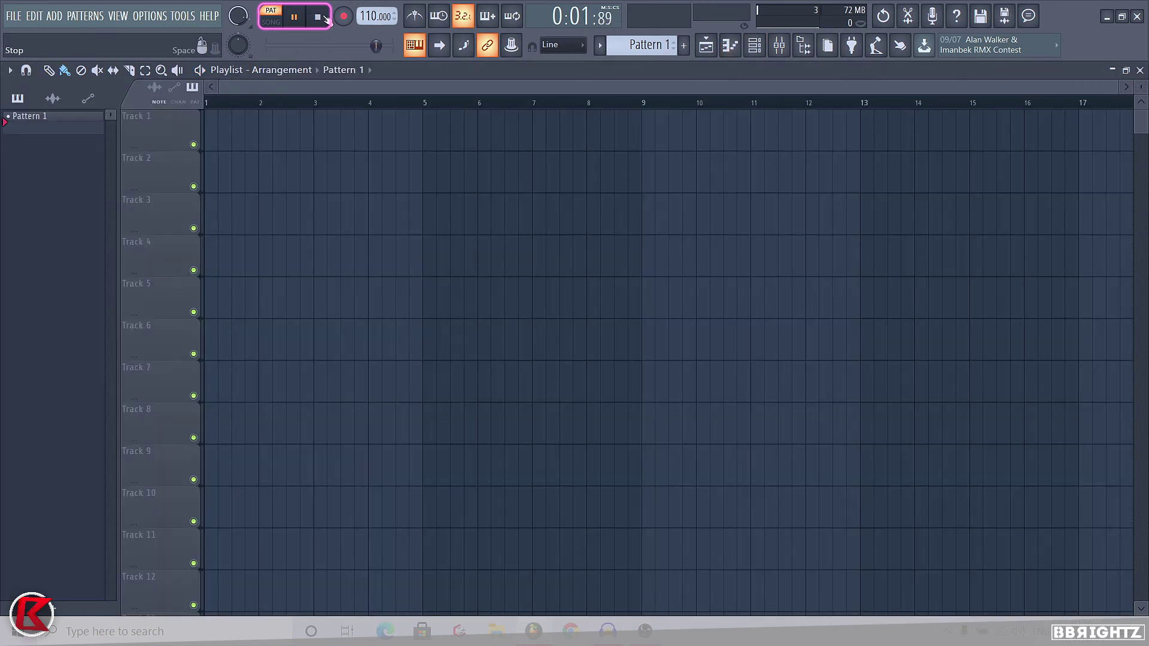
pyautogui.click(271, 22)
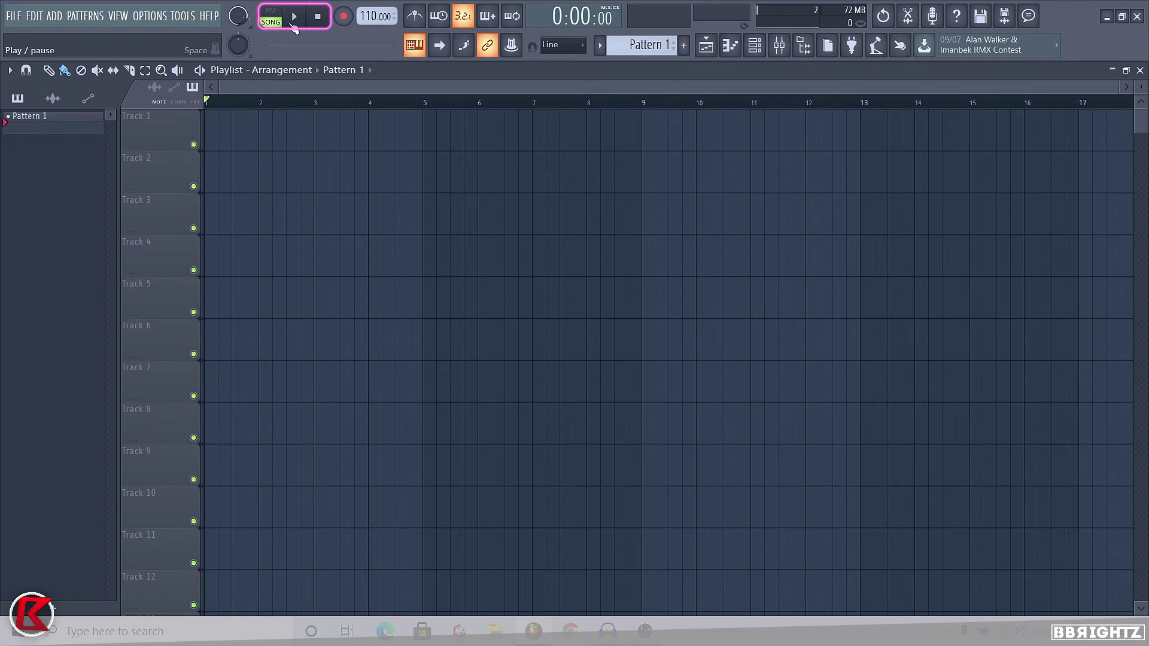
# Play and stop the arrangement in song mode, and switch to pattern mode and back to song mode
pyautogui.click(290, 34)
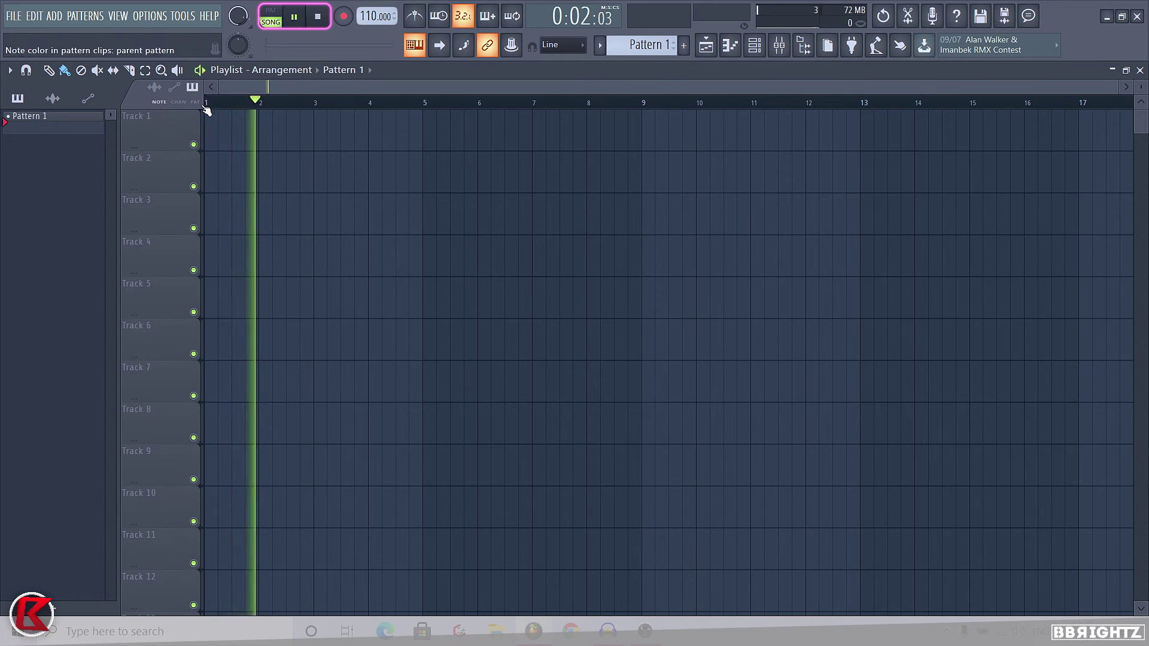
pyautogui.press('space')
pyautogui.click(269, 23)
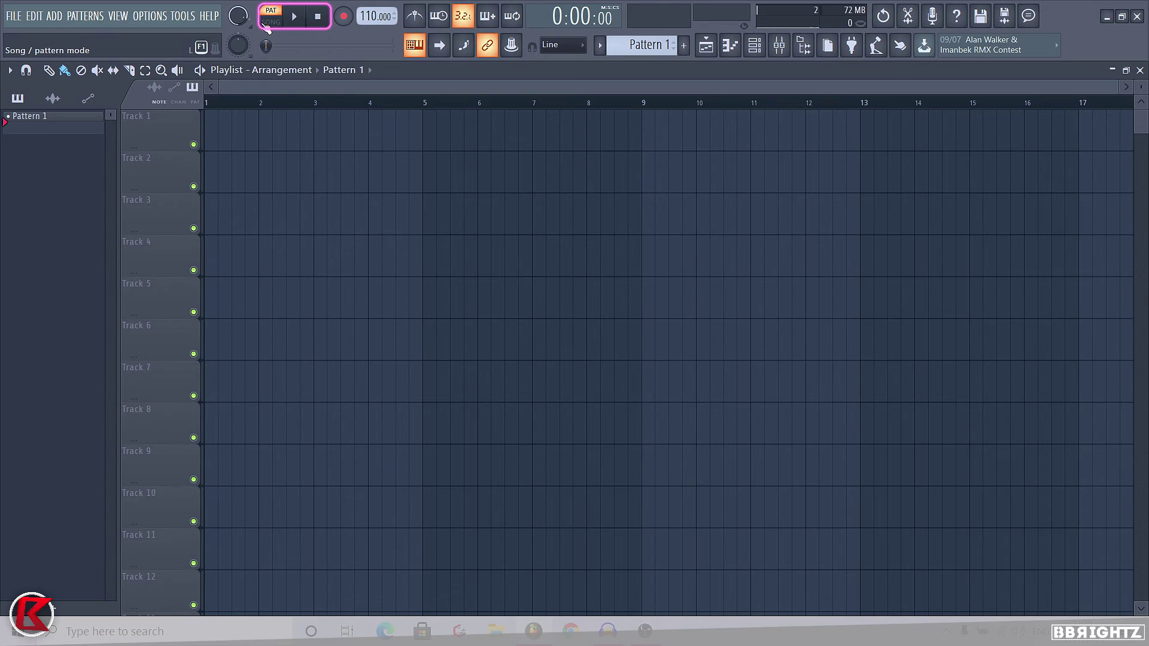
pyautogui.click(272, 24)
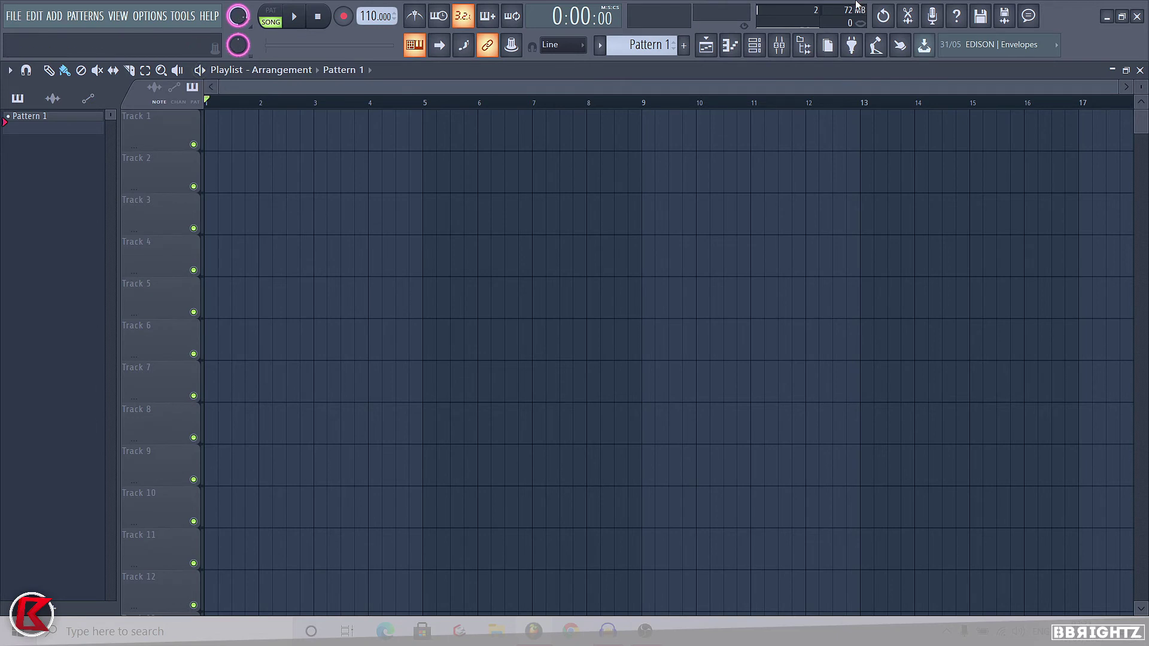
# View the Mixer and close it, and try the main pitch knob, dismissing its options without choosing one
pyautogui.click(781, 47)
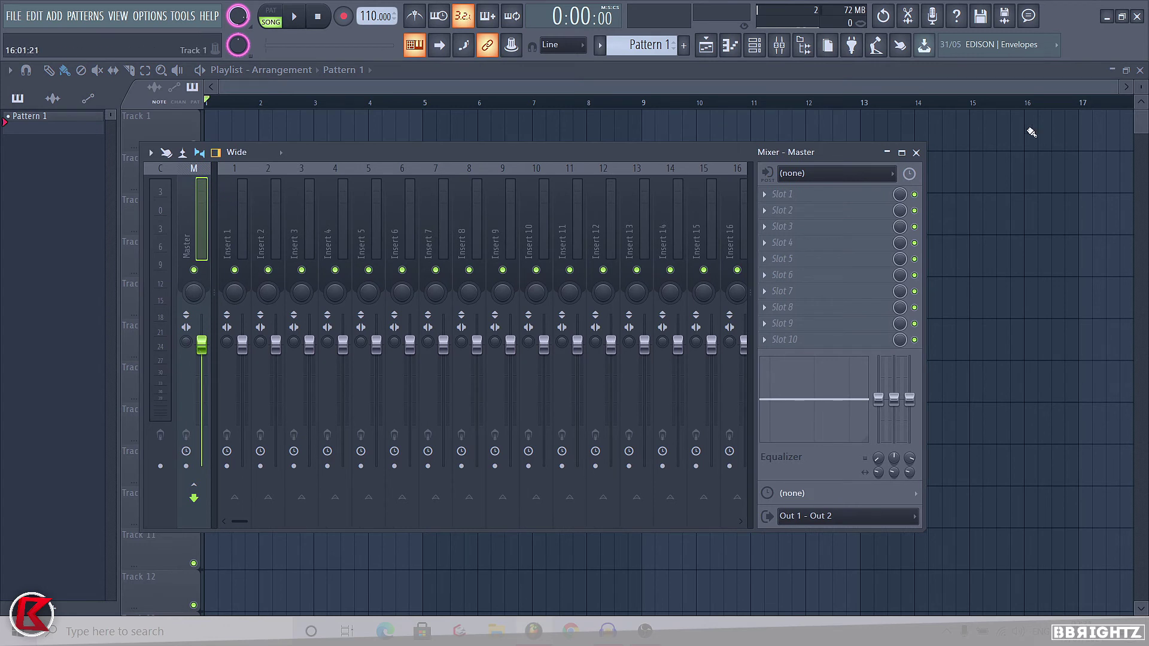
pyautogui.click(916, 153)
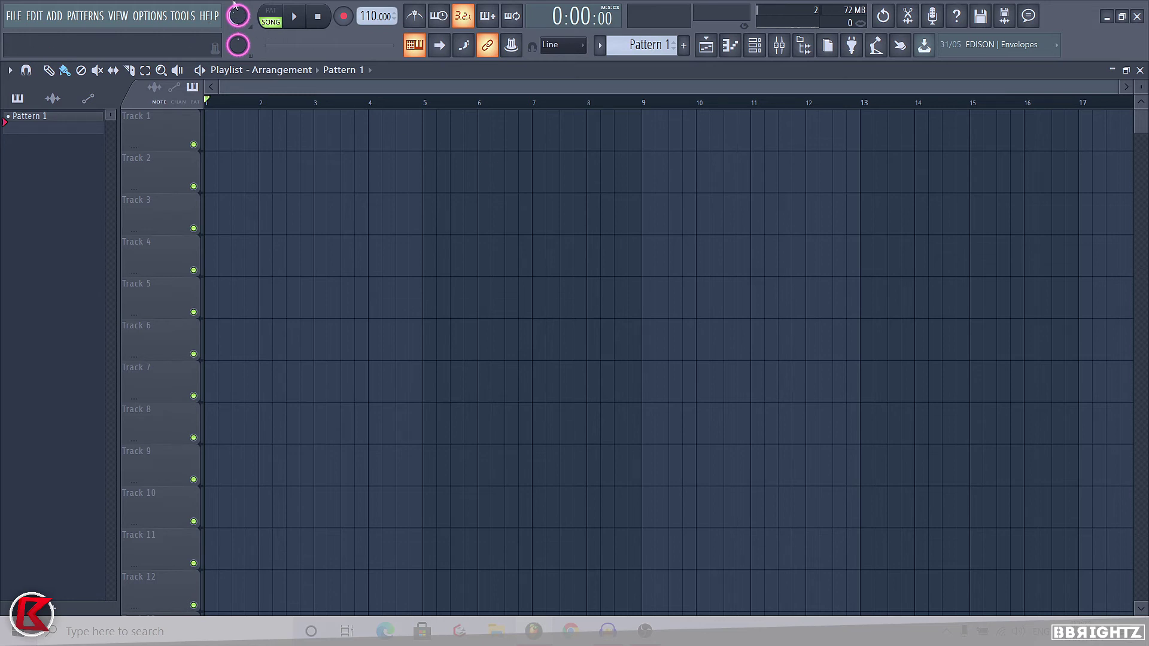
pyautogui.moveTo(237, 48); pyautogui.dragTo(238, 44)
pyautogui.rightClick(238, 45)
pyautogui.click(201, 48)
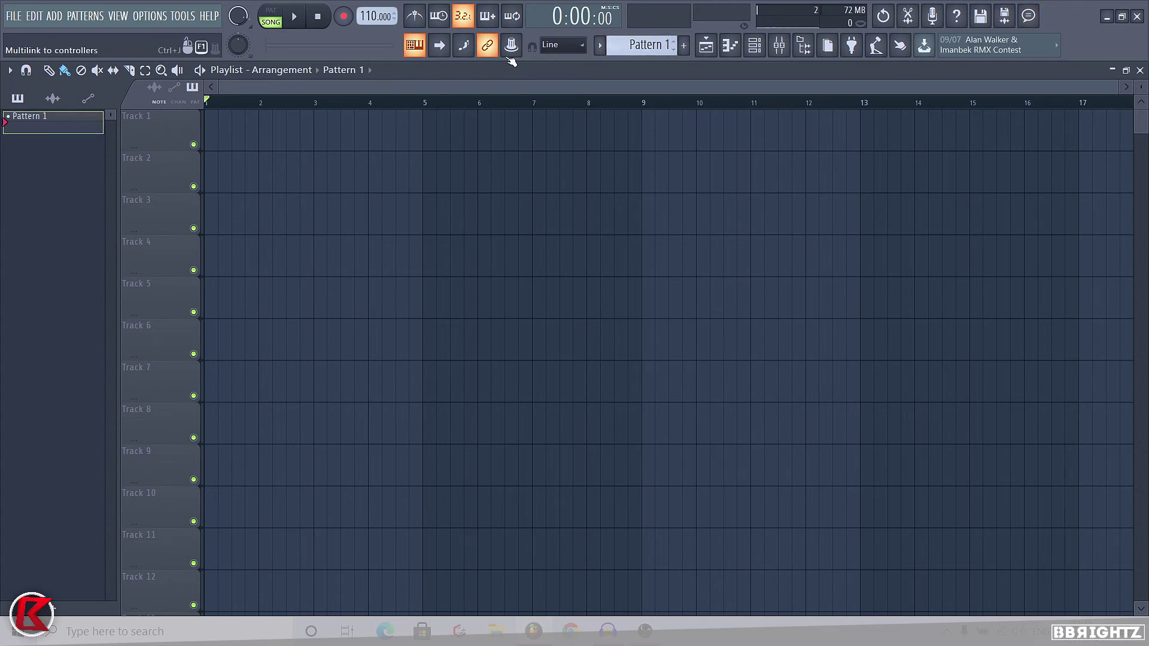
# Start a new project and place a Pattern 1 clip at bar 1 of Track 1 with the Draw tool
pyautogui.hotkey('ctrl', 'n')
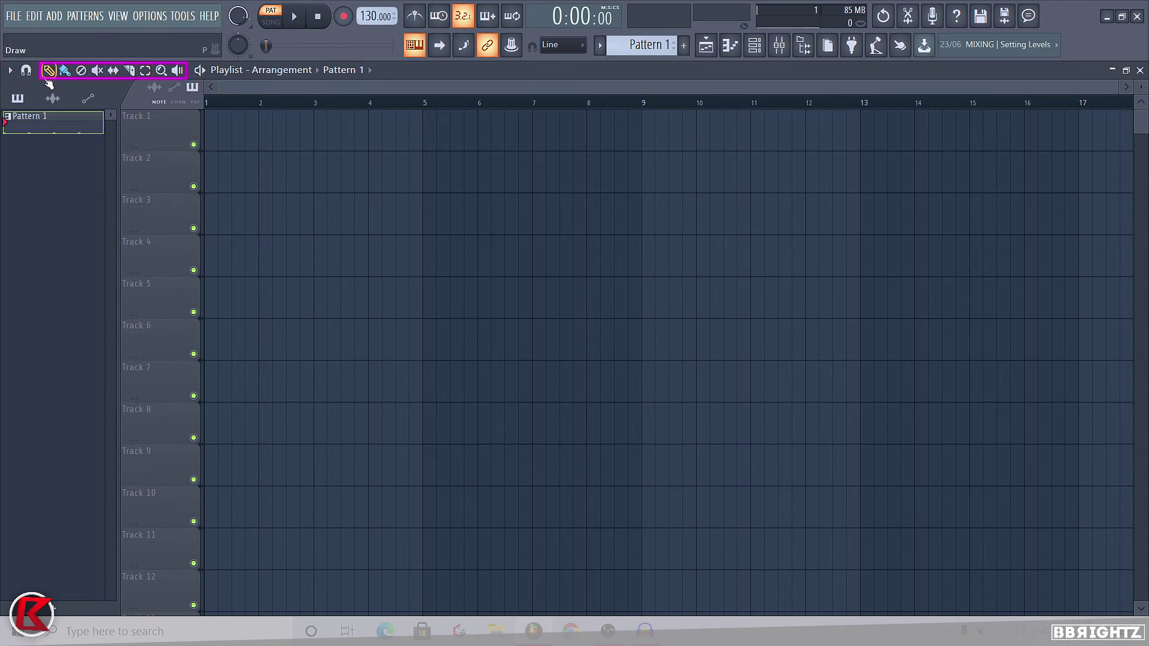
pyautogui.click(63, 71)
pyautogui.click(51, 71)
pyautogui.click(209, 138)
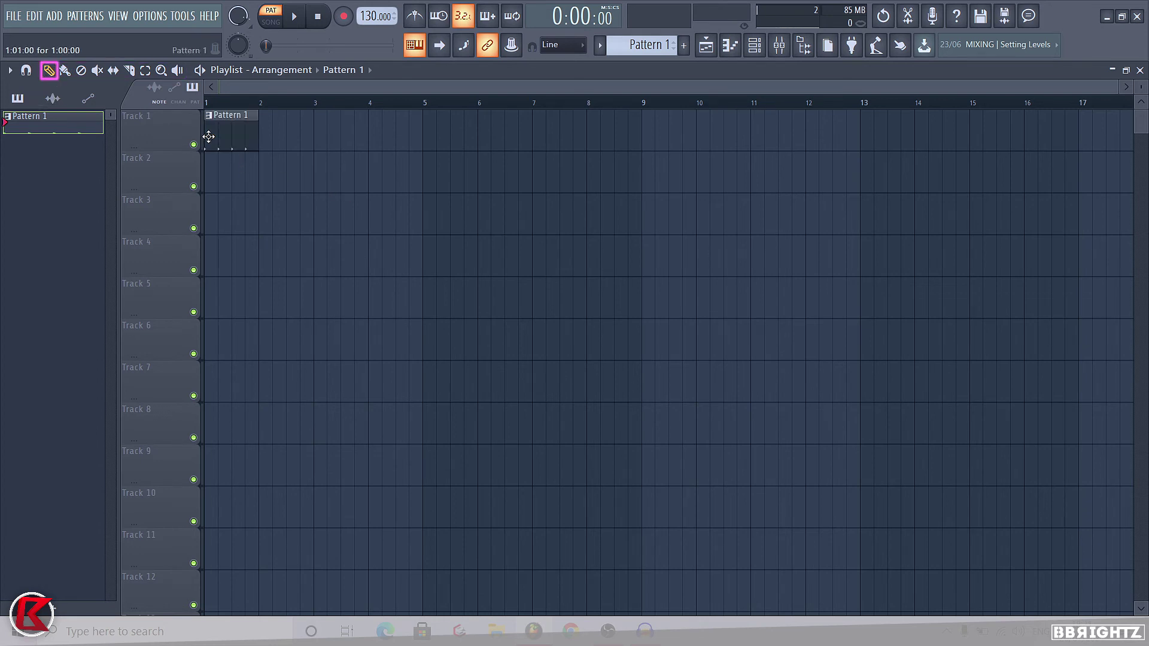
# Place a Pattern 1 clip on Track 2, shift it to bar 2, and delete the clips on both tracks
pyautogui.moveTo(212, 184)
pyautogui.mouseDown()
pyautogui.moveTo(212, 201)
pyautogui.moveTo(301, 206)
pyautogui.moveTo(314, 357)
pyautogui.moveTo(302, 230)
pyautogui.moveTo(494, 230)
pyautogui.moveTo(274, 183)
pyautogui.mouseUp()
pyautogui.rightClick(281, 180)
pyautogui.rightClick(231, 144)
# Paint rows of Pattern 1 clips along Tracks 1, 3 and 4 with the Paint tool, and delete all clips
pyautogui.click(64, 70)
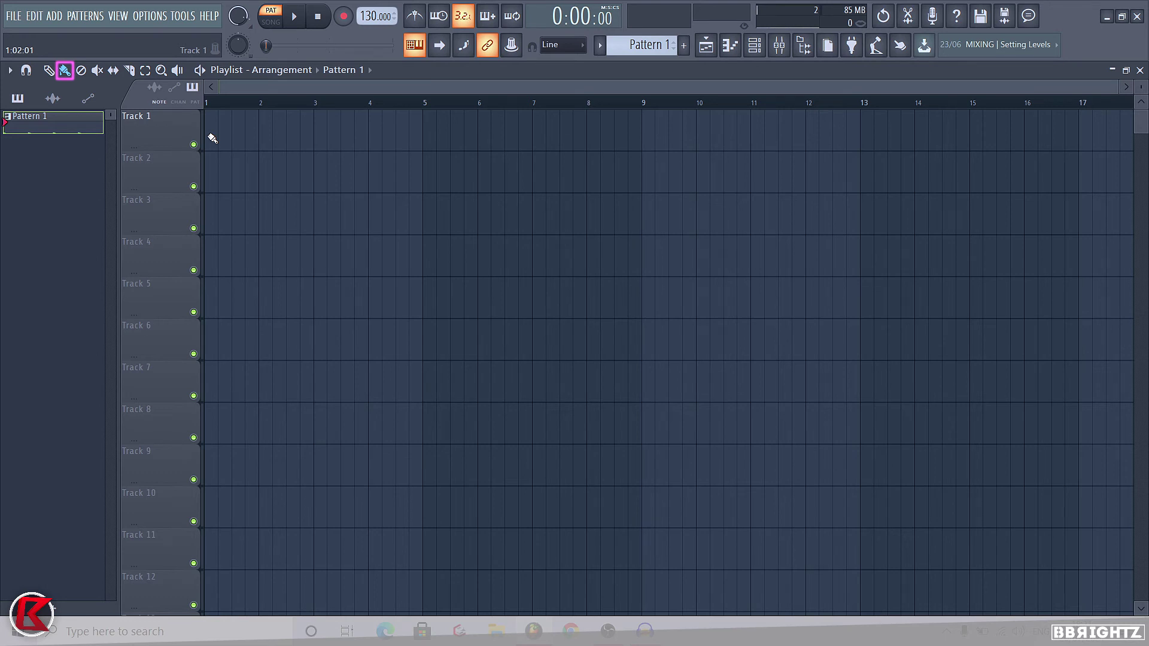
pyautogui.moveTo(213, 139); pyautogui.dragTo(620, 151)
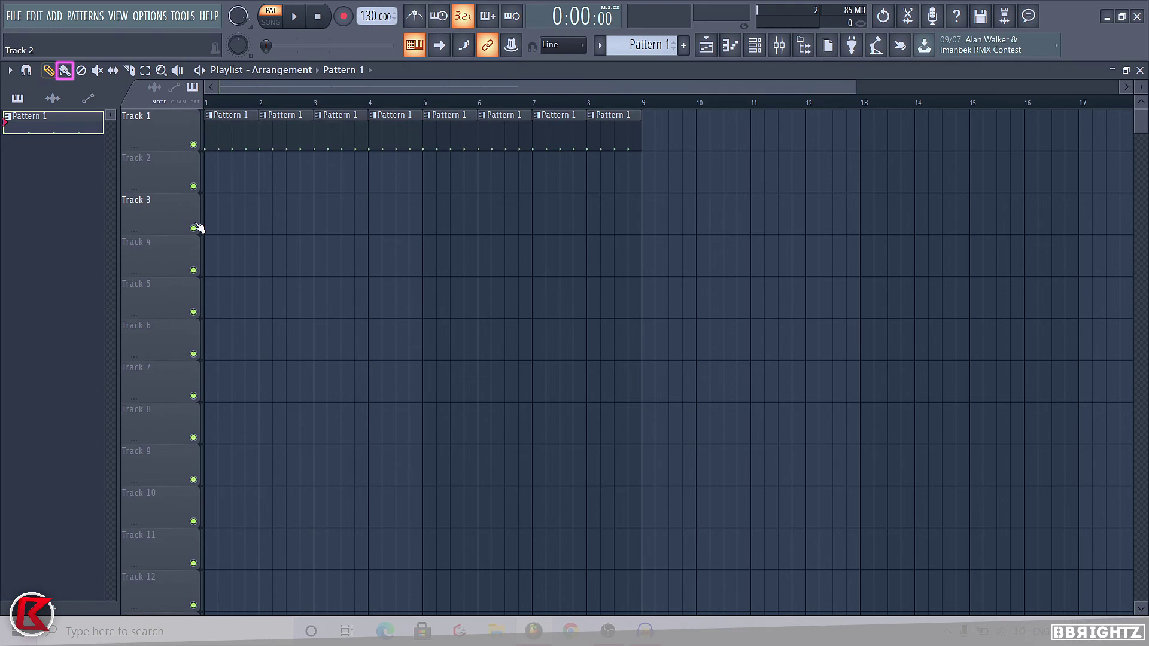
pyautogui.click(211, 218)
pyautogui.moveTo(211, 218); pyautogui.dragTo(428, 223)
pyautogui.rightClick(429, 224)
pyautogui.moveTo(215, 226); pyautogui.dragTo(593, 230)
pyautogui.moveTo(212, 268); pyautogui.dragTo(521, 256)
pyautogui.hotkey('ctrl', 'a')
pyautogui.press('Delete')
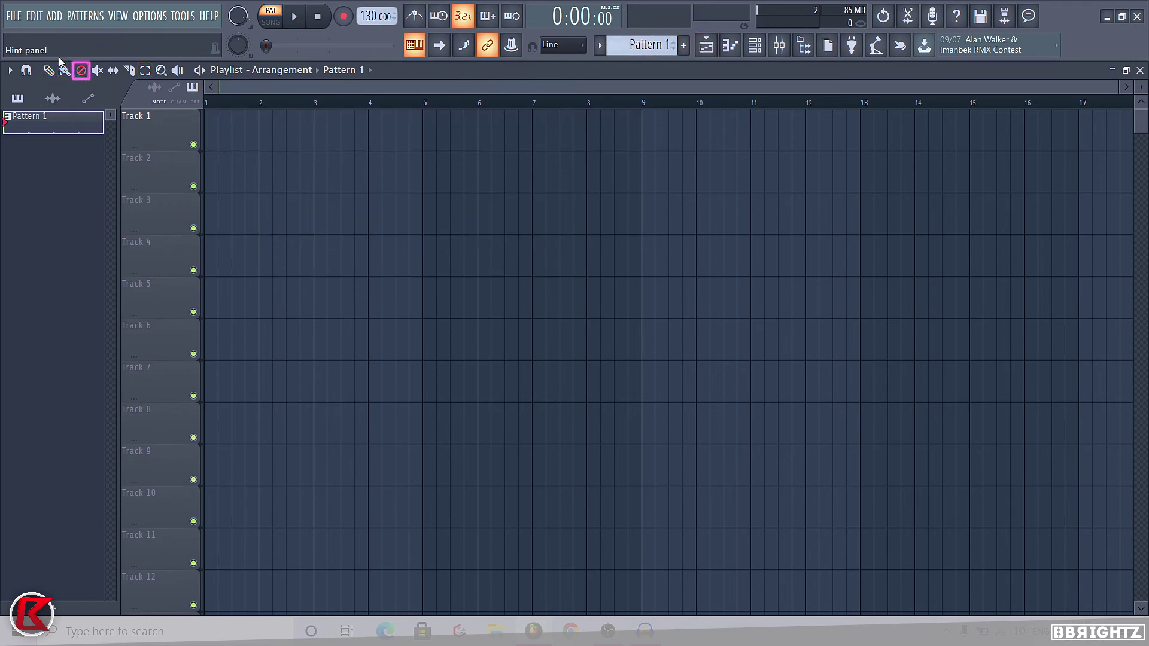
# Place a Pattern 1 clip at bar 1 of Track 1 and delete it, twice in a row
pyautogui.click(203, 134)
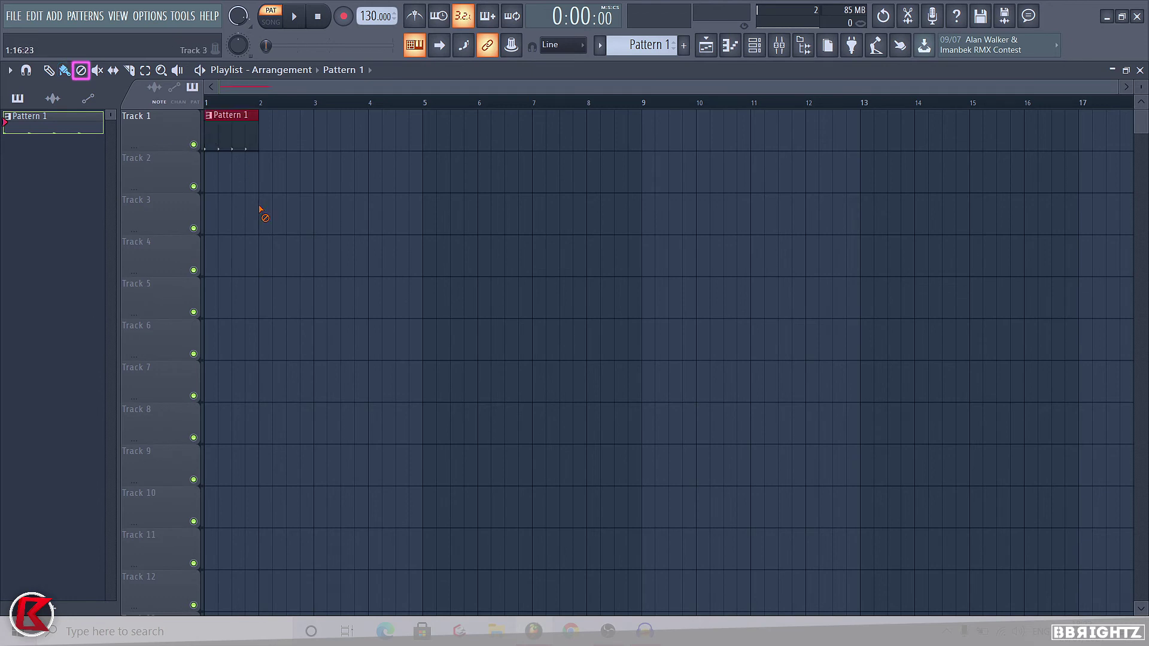
pyautogui.rightClick(226, 135)
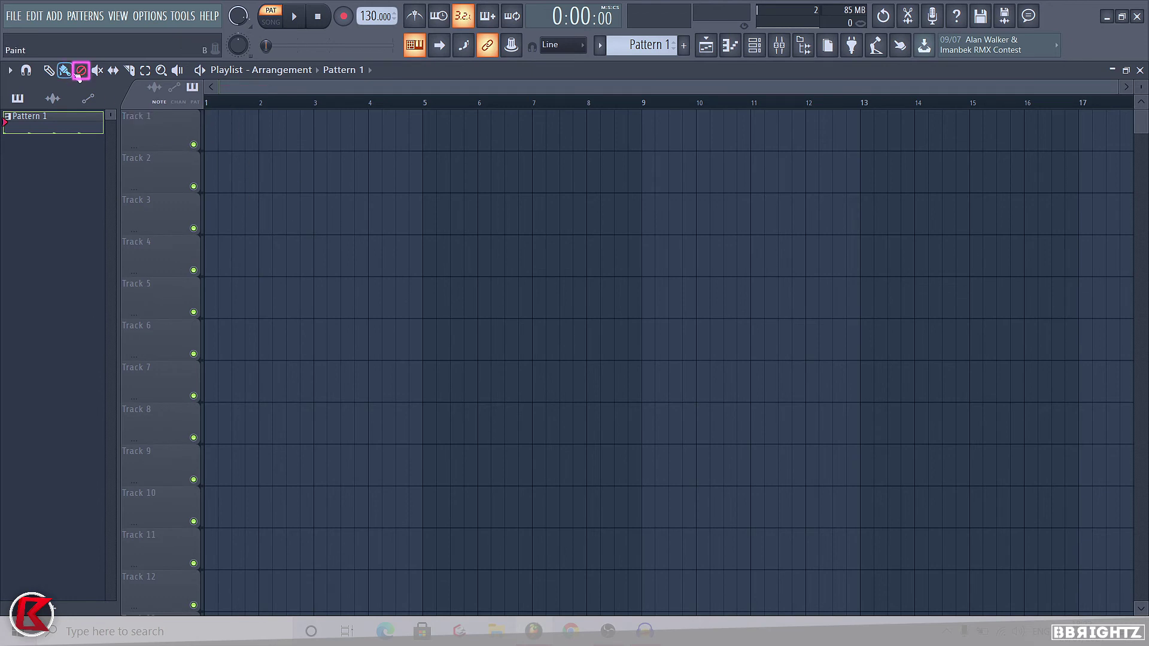
pyautogui.click(217, 136)
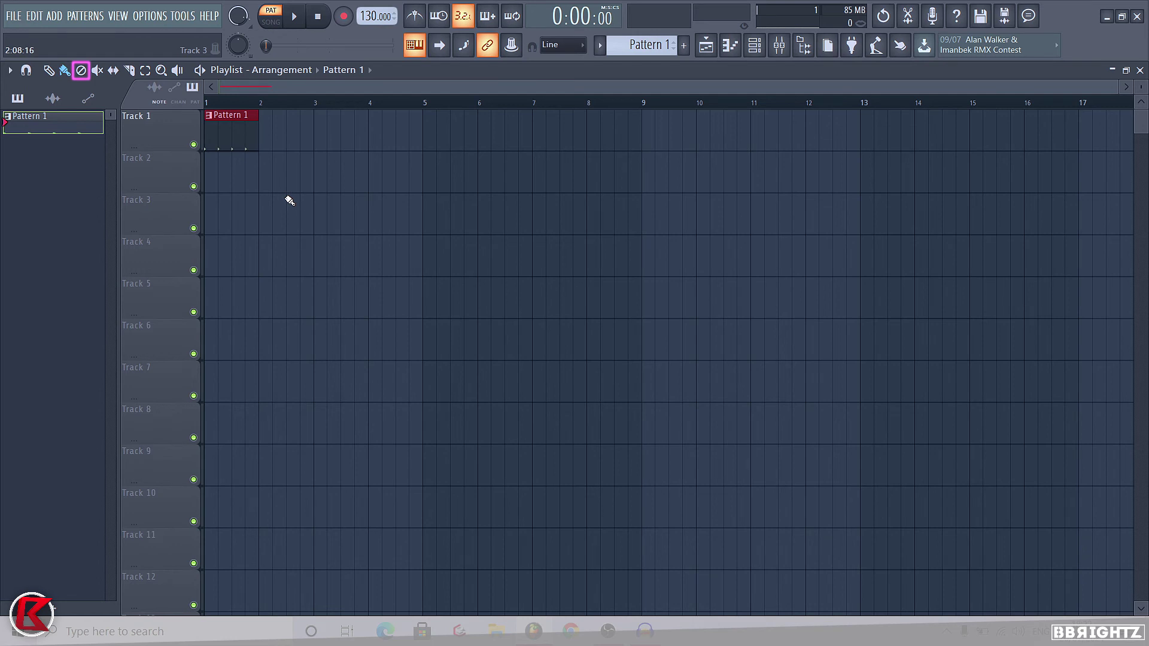
pyautogui.rightClick(243, 128)
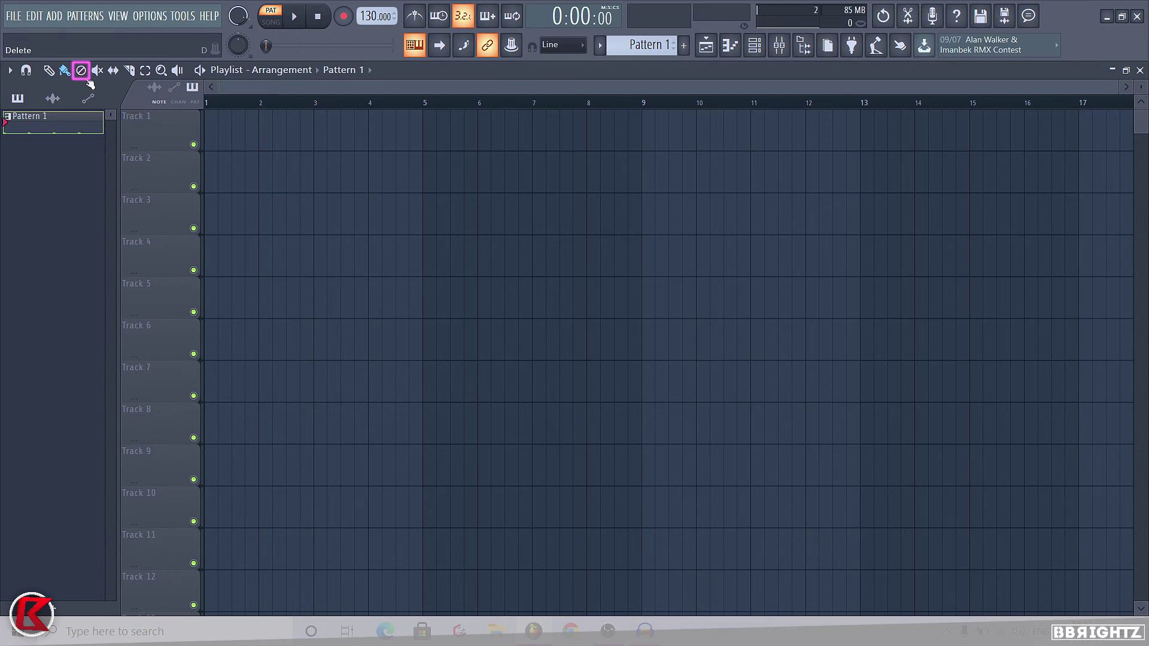
# Place a Pattern 1 clip at bar 1 of Track 1 and toggle its mute state several times with the Mute tool
pyautogui.click(263, 138)
pyautogui.moveTo(263, 139); pyautogui.dragTo(235, 138)
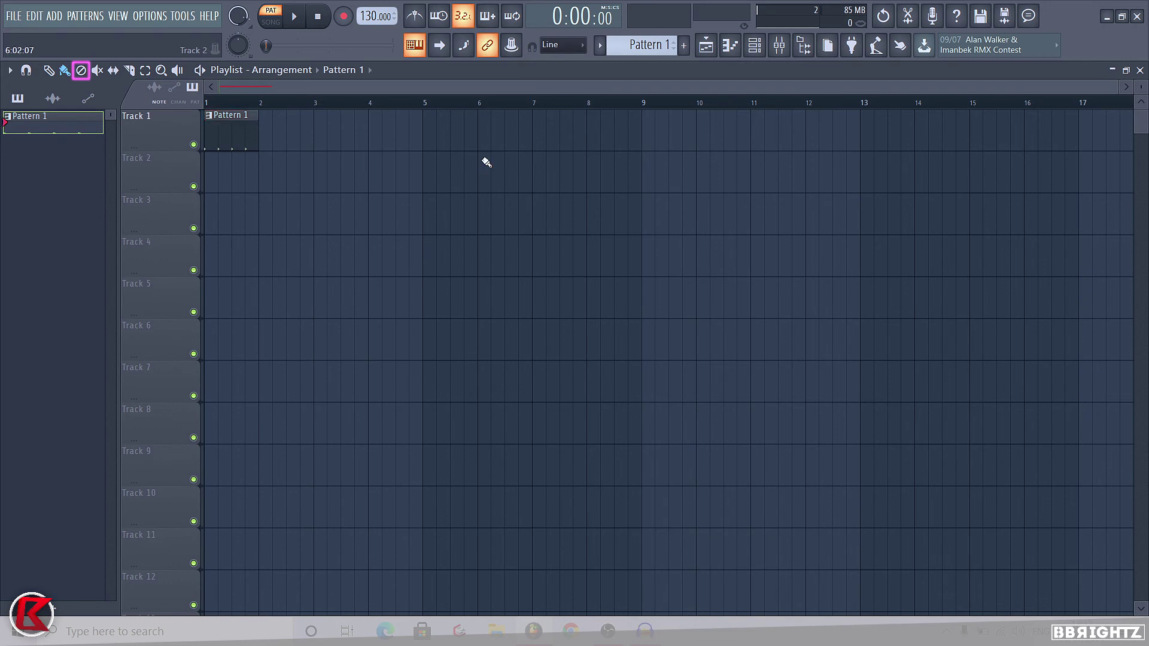
pyautogui.click(97, 70)
pyautogui.click(234, 136)
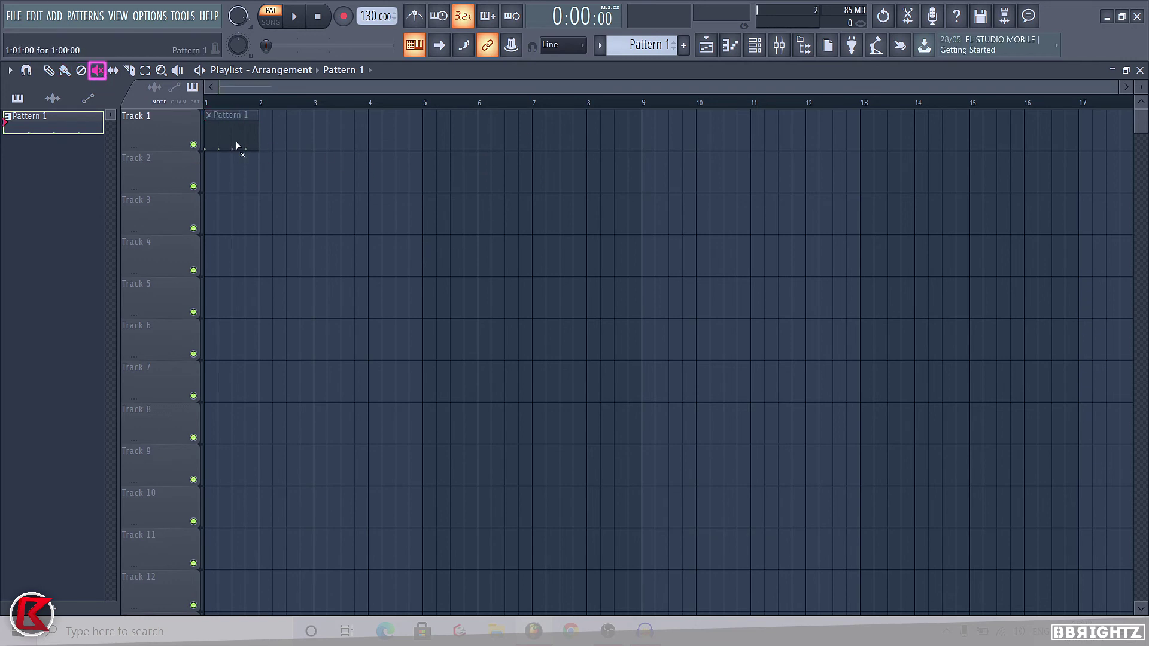
pyautogui.click(233, 144)
pyautogui.click(235, 136)
pyautogui.click(236, 136)
pyautogui.click(242, 133)
pyautogui.click(239, 136)
# Slip the contents of the Pattern 1 clip on Track 1 and slice the clip into three pieces
pyautogui.press('s')
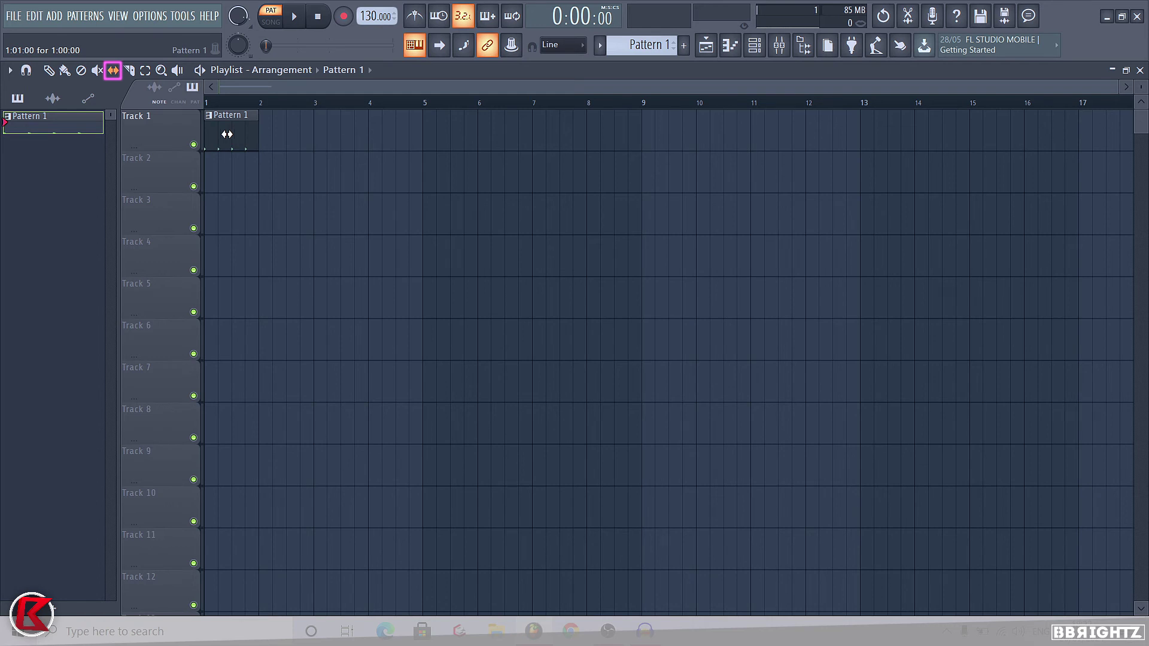
pyautogui.moveTo(234, 132); pyautogui.dragTo(218, 136)
pyautogui.click(145, 70)
pyautogui.click(130, 71)
pyautogui.click(130, 71)
pyautogui.moveTo(232, 191); pyautogui.dragTo(265, 110)
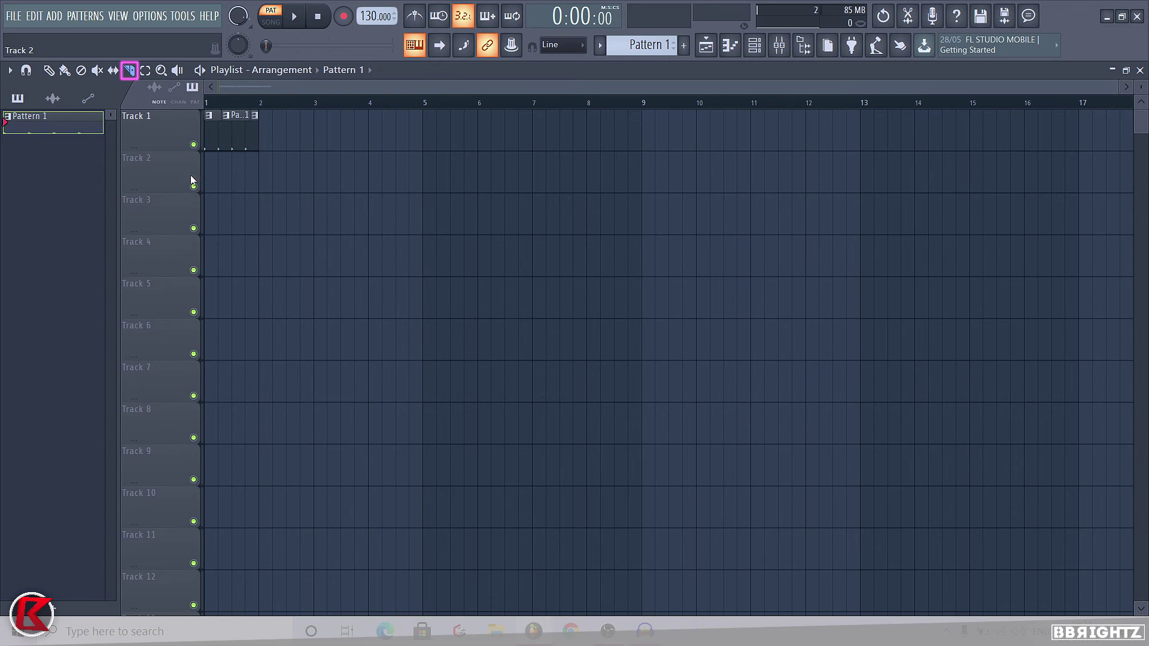
# Select the last slice of the Pattern 1 clip on Track 1 with the Select tool and delete it
pyautogui.click(146, 71)
pyautogui.moveTo(290, 232); pyautogui.dragTo(199, 124)
pyautogui.moveTo(263, 141); pyautogui.dragTo(261, 148)
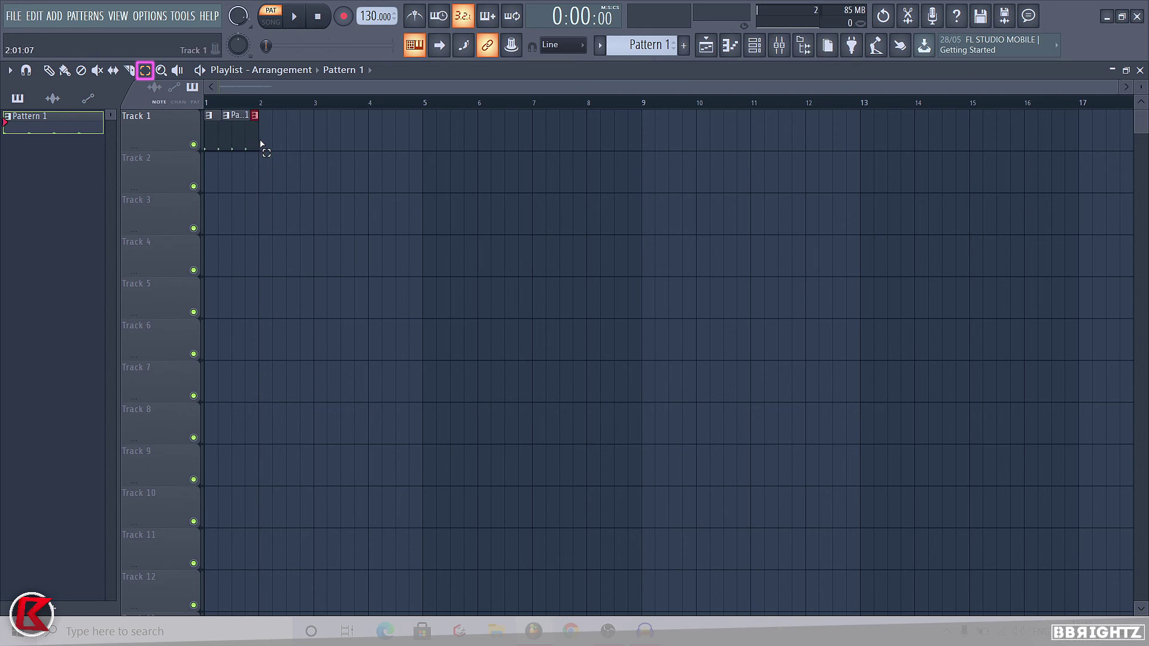
pyautogui.moveTo(261, 143); pyautogui.dragTo(246, 149)
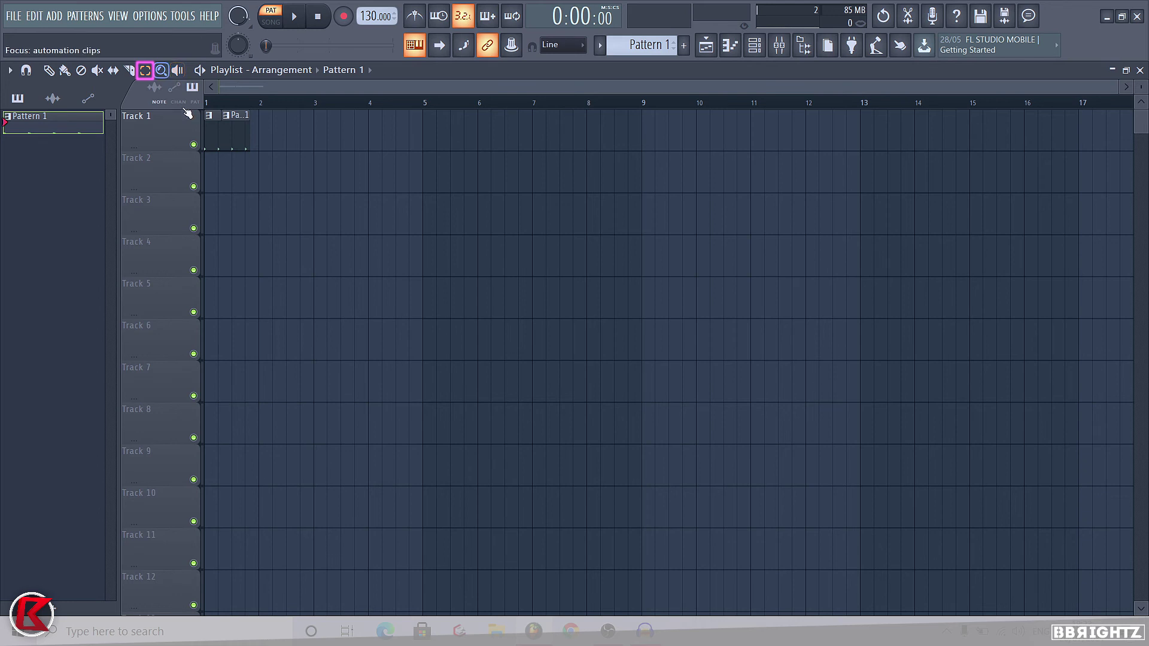
# Zoom in and out repeatedly around the Track 1 clips with the Zoom tool
pyautogui.click(161, 70)
pyautogui.click(225, 171)
pyautogui.rightClick(433, 249)
pyautogui.click(249, 197)
pyautogui.rightClick(241, 159)
pyautogui.click(241, 159)
pyautogui.rightClick(385, 244)
pyautogui.click(241, 167)
pyautogui.rightClick(242, 167)
# Preview the Track 1 clips with the Playback tool, and switch to song mode and back to pattern mode
pyautogui.click(179, 71)
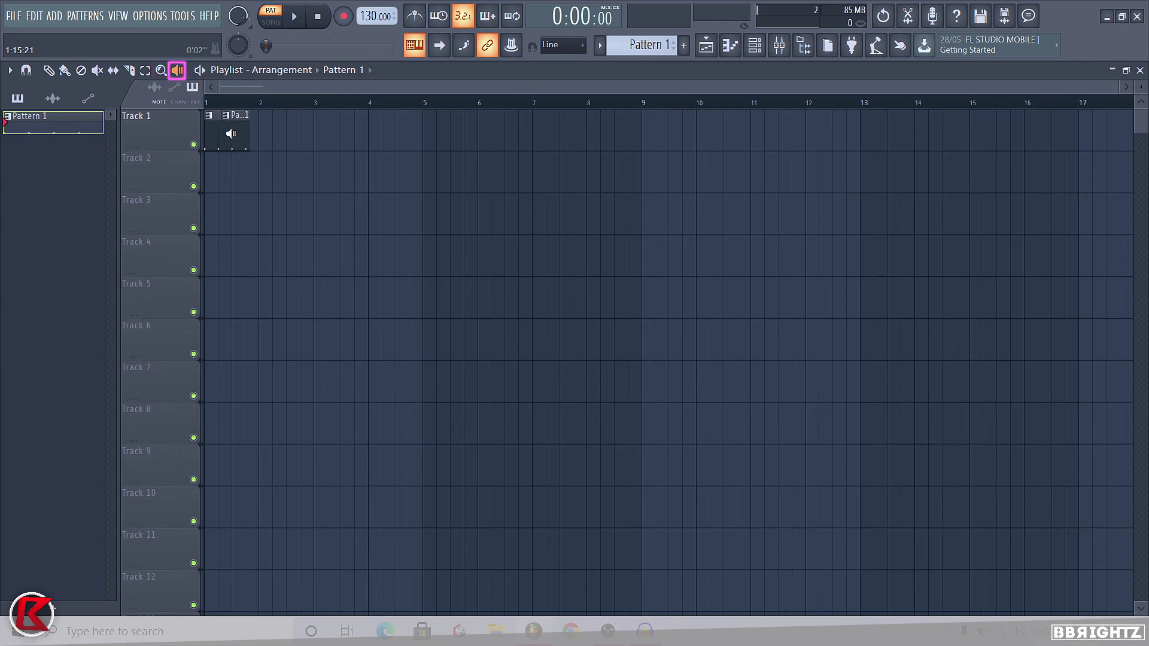
pyautogui.moveTo(228, 133); pyautogui.dragTo(236, 137)
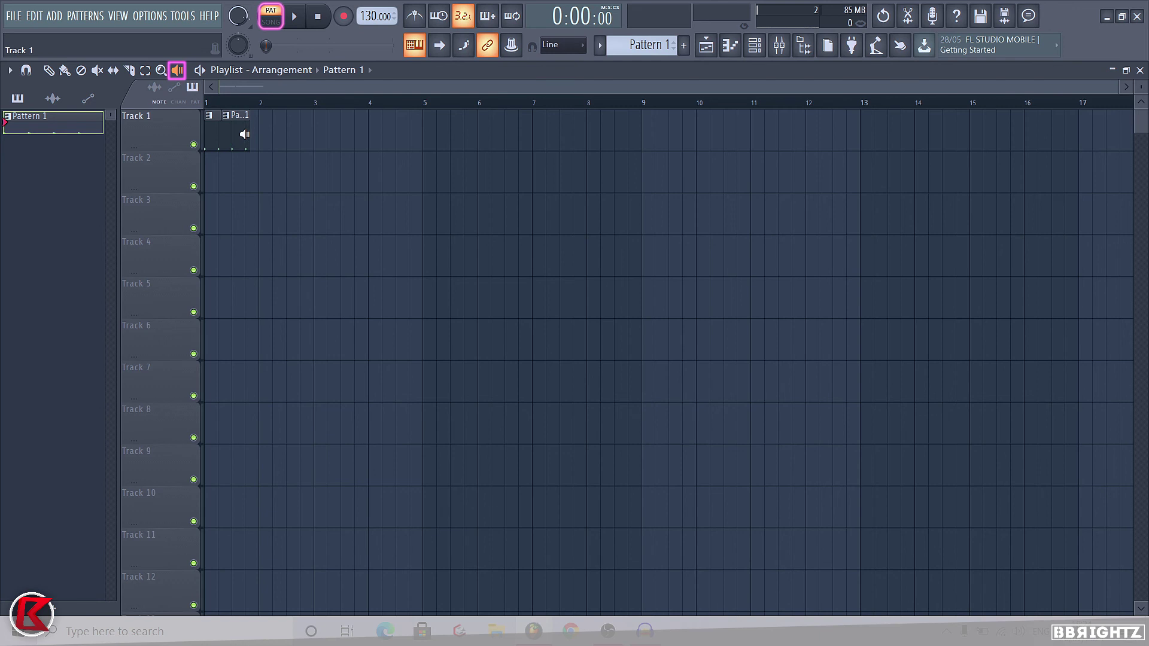
pyautogui.press('l')
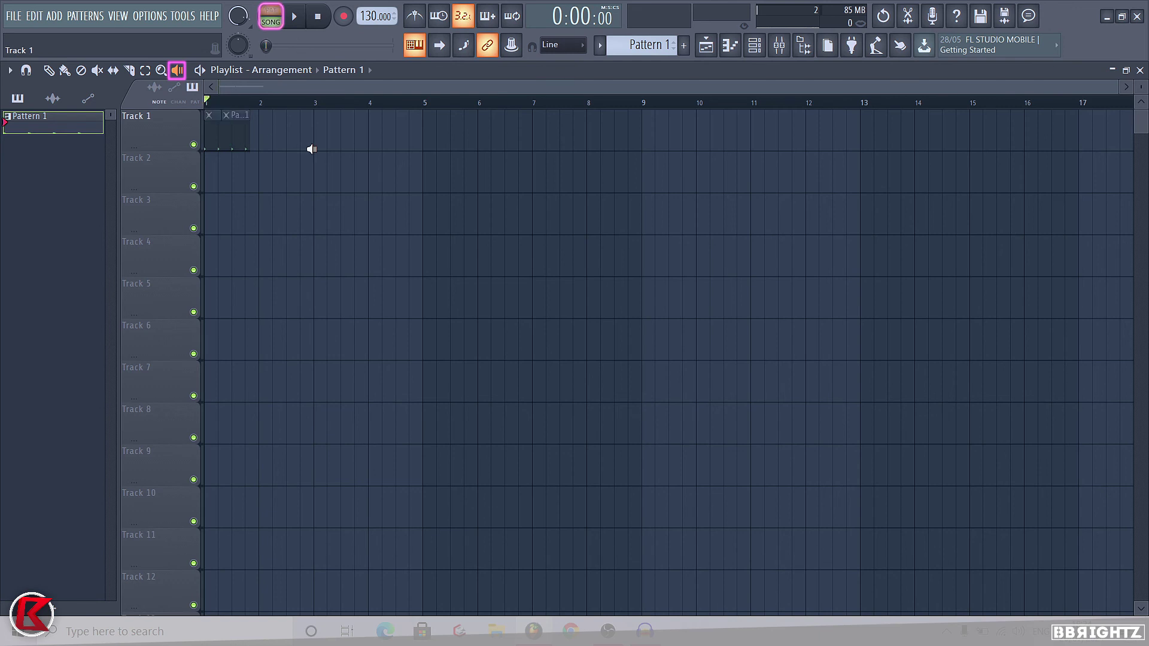
pyautogui.press('l')
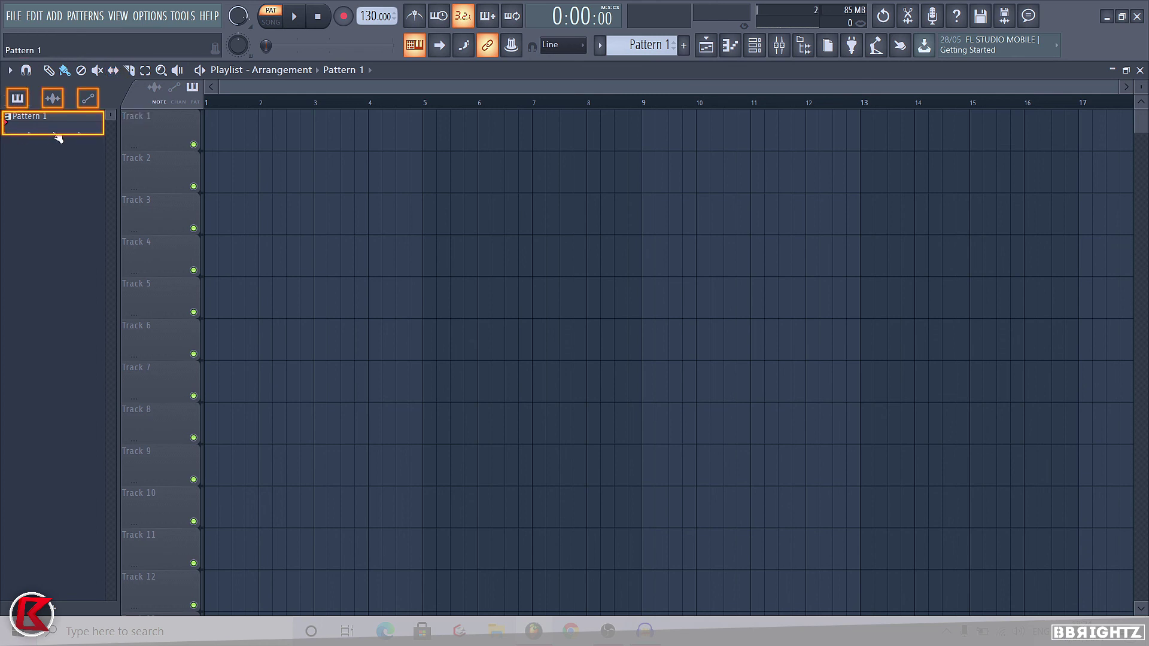
# Show the picker's audio clips, automation clips and patterns in turn, and place Pattern 1 at the start of Track 1
pyautogui.click(52, 99)
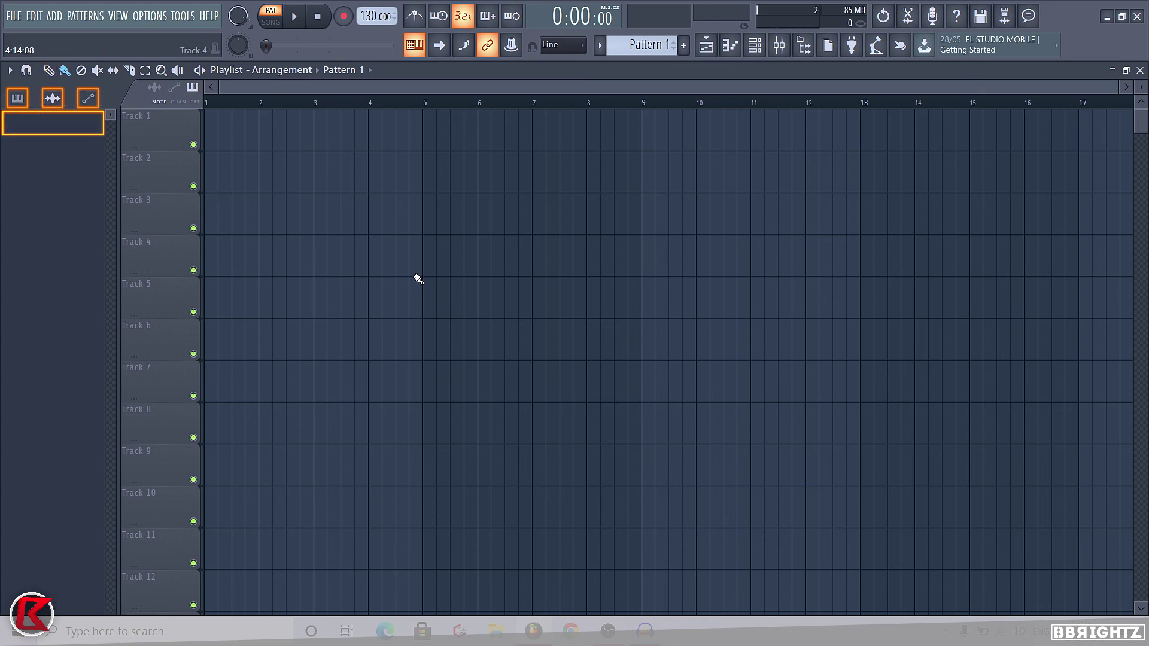
pyautogui.click(88, 100)
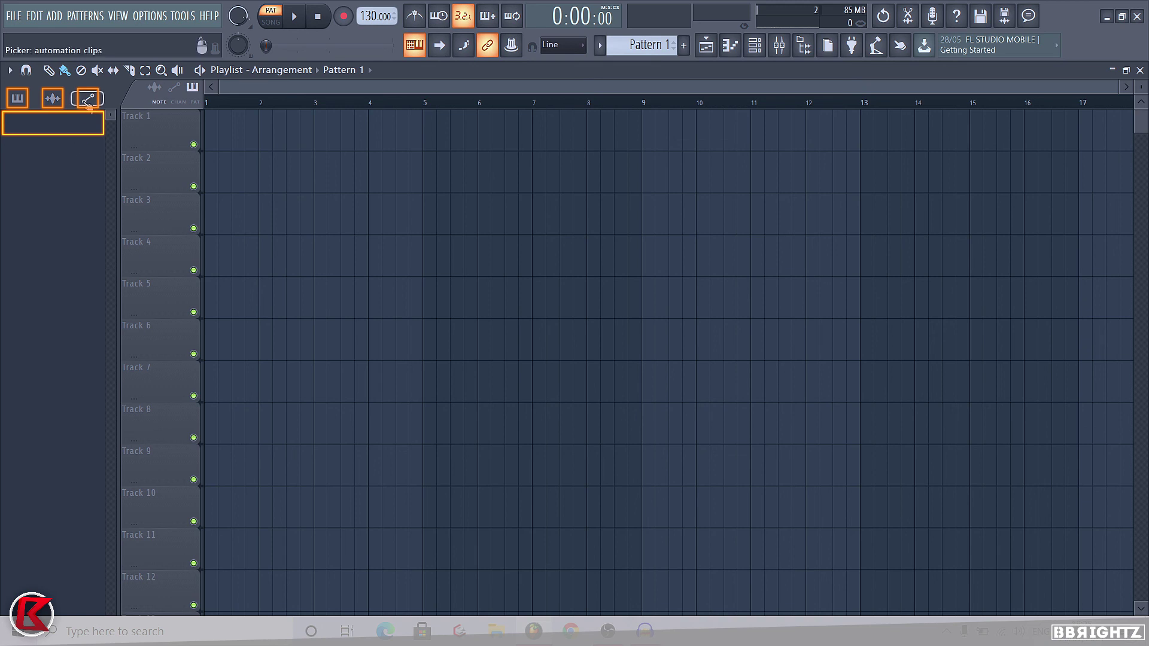
pyautogui.click(52, 98)
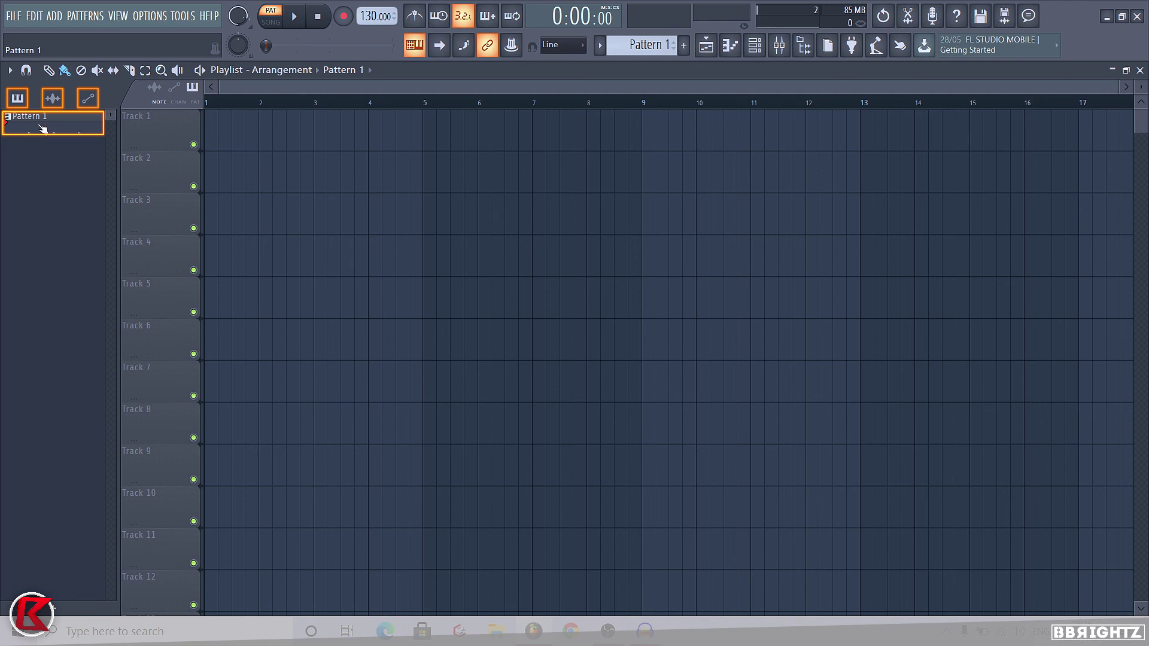
pyautogui.click(53, 98)
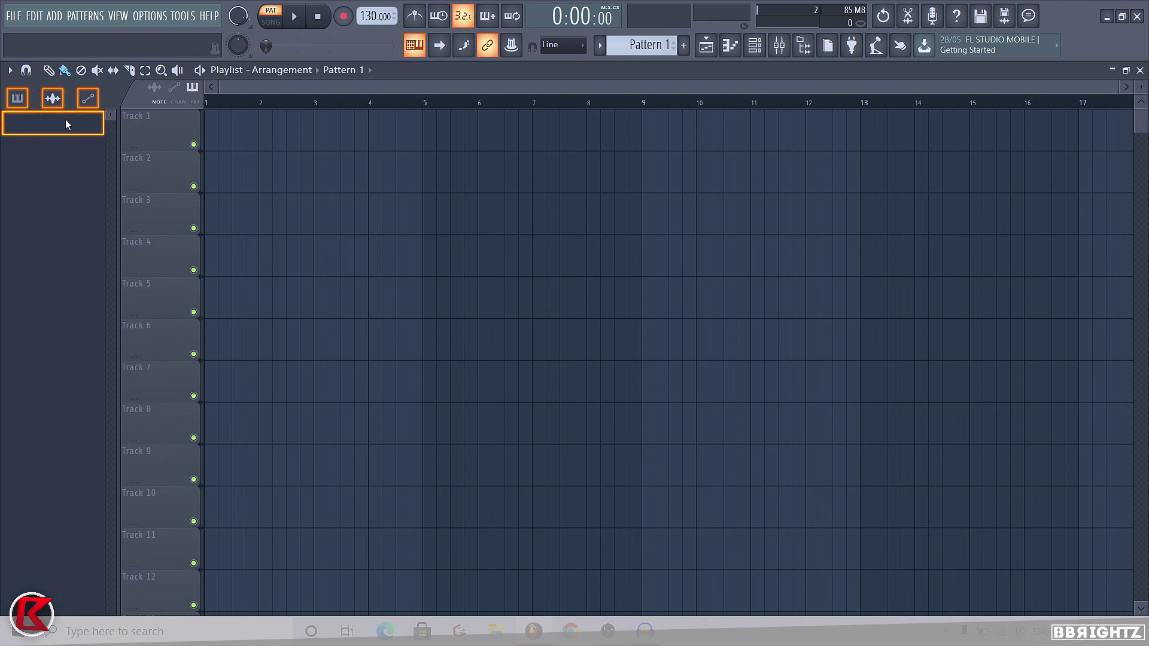
pyautogui.click(17, 98)
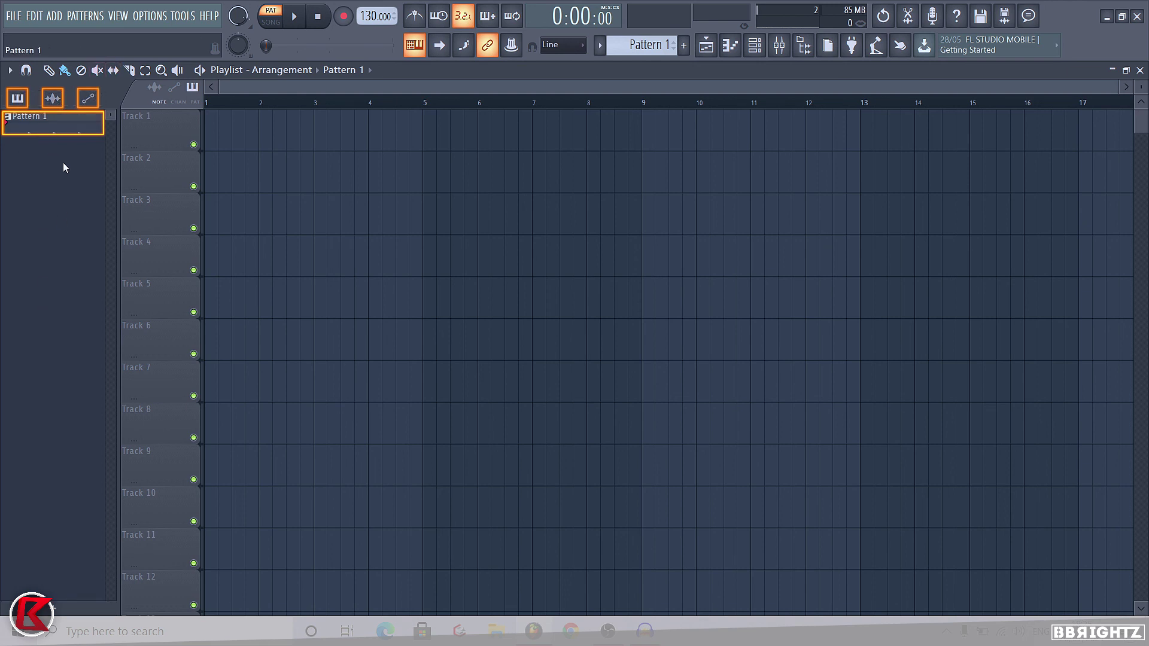
pyautogui.moveTo(48, 129); pyautogui.dragTo(207, 129)
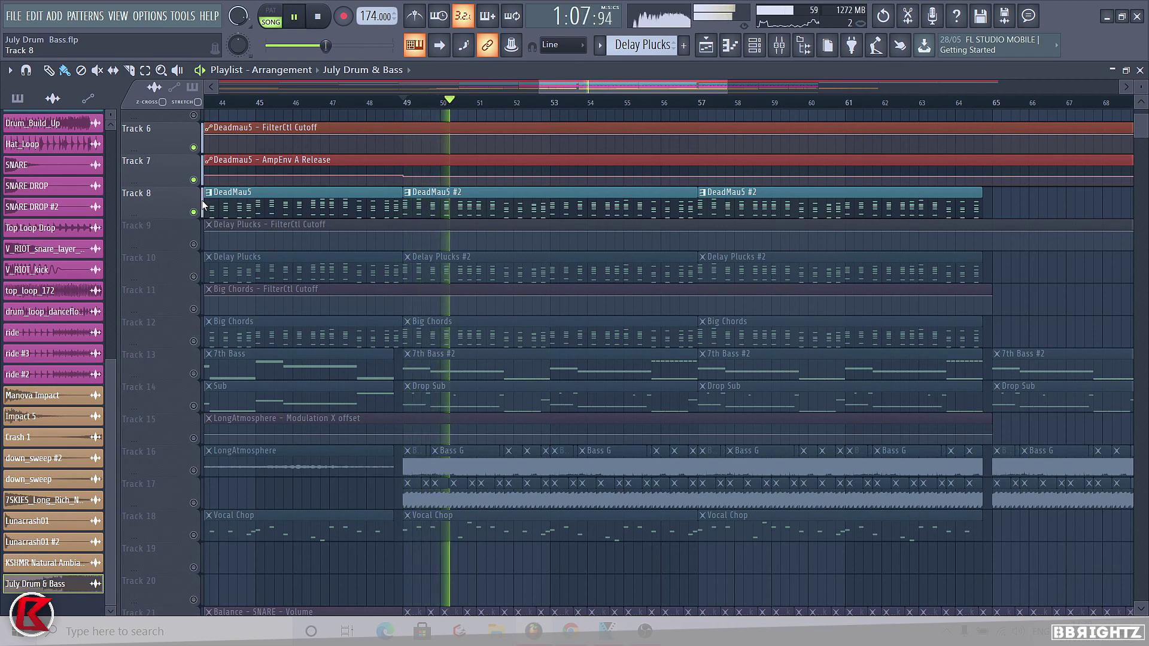
# Open the Mixer in the July Drum & Bass project and inspect the Group track's effects, opening the SAUSAGE FATTENER plugin
pyautogui.click(803, 44)
pyautogui.click(190, 389)
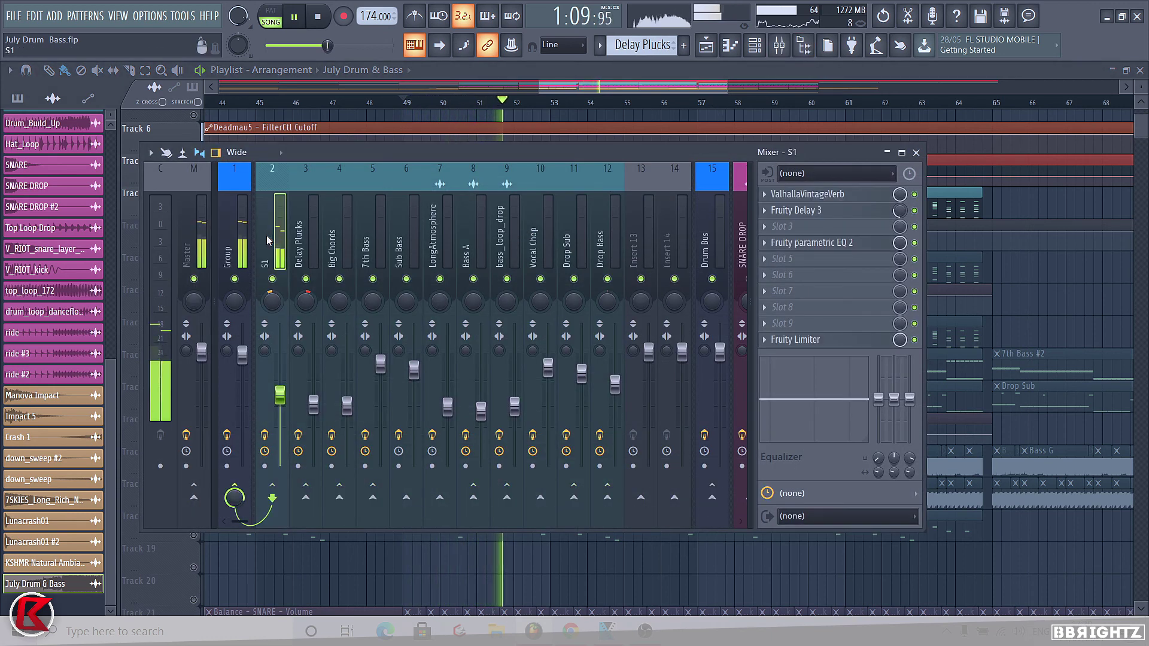
pyautogui.click(228, 389)
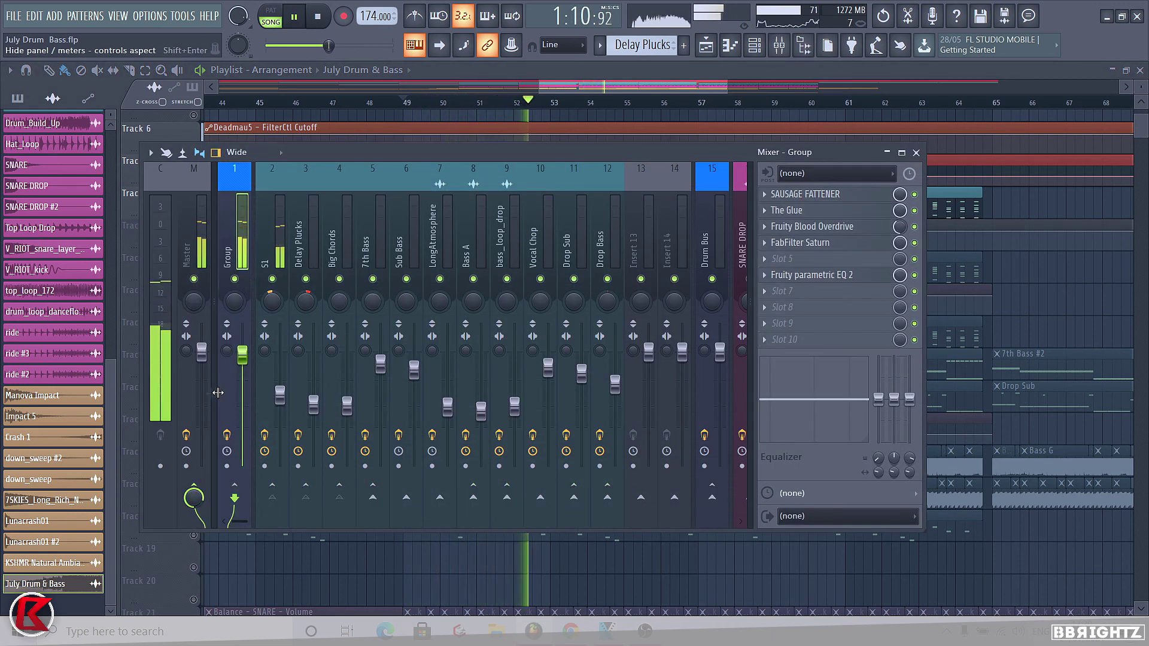
pyautogui.click(787, 210)
pyautogui.click(162, 145)
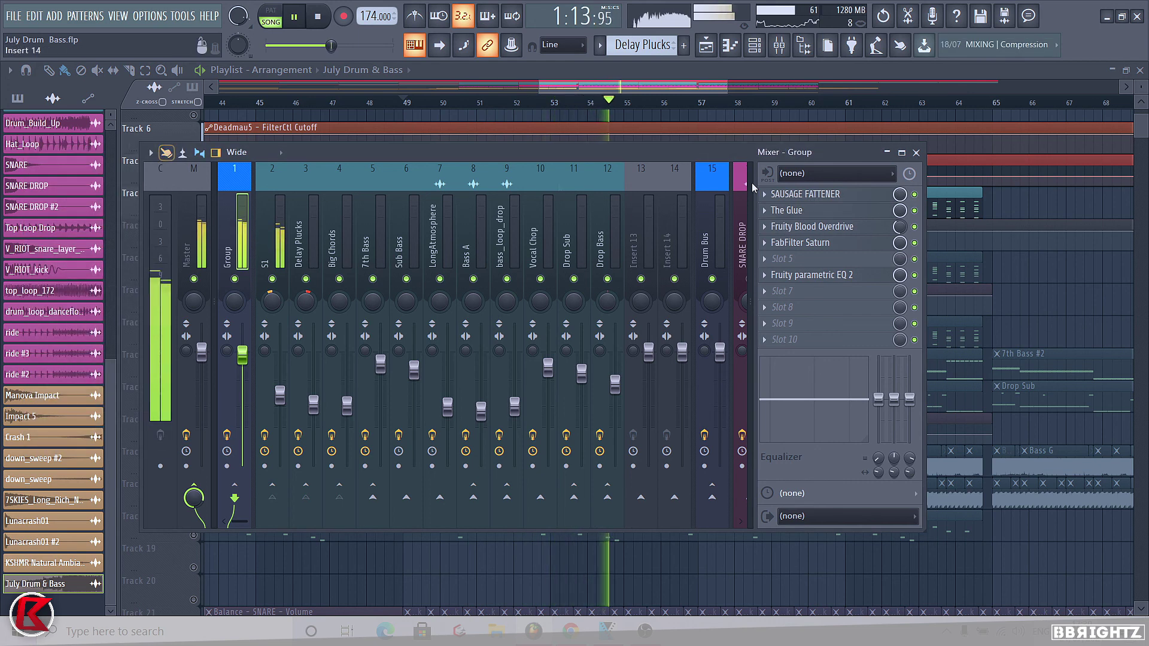
pyautogui.click(806, 194)
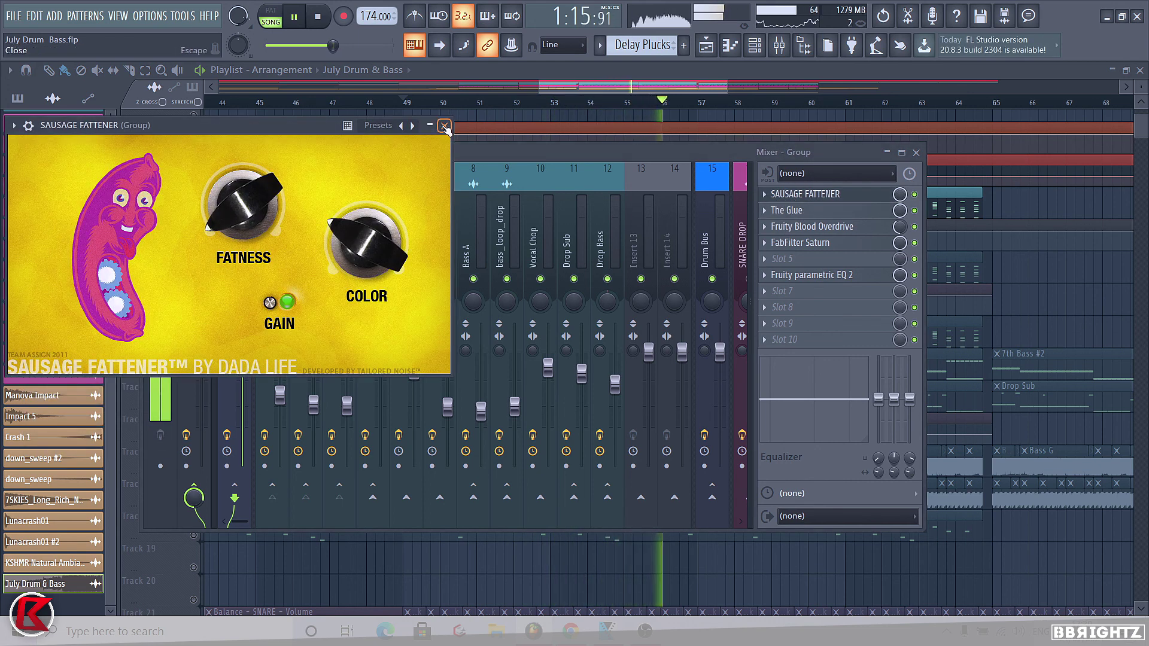
# Close the SAUSAGE FATTENER plugin and the Mixer, and stop the song's playback
pyautogui.click(806, 194)
pyautogui.click(916, 153)
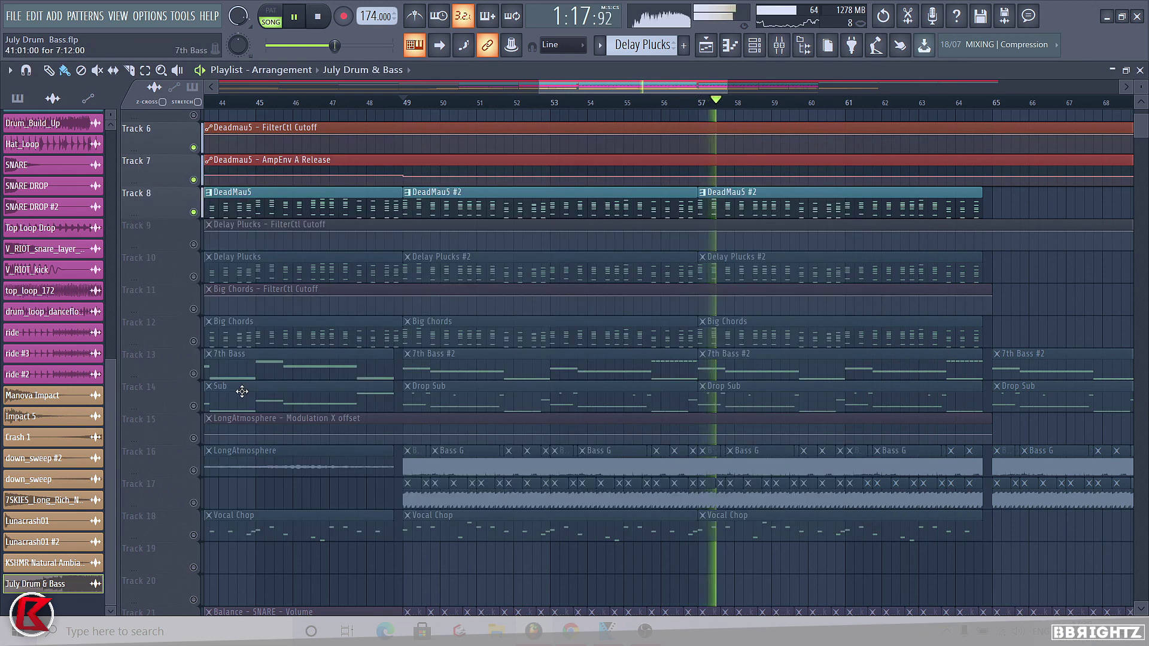
pyautogui.press('space')
# Open ValhallaVintageVerb on the Mixer's S1 track, set its Mix to 30% while the song plays, and close the plugin
pyautogui.click(779, 45)
pyautogui.click(272, 239)
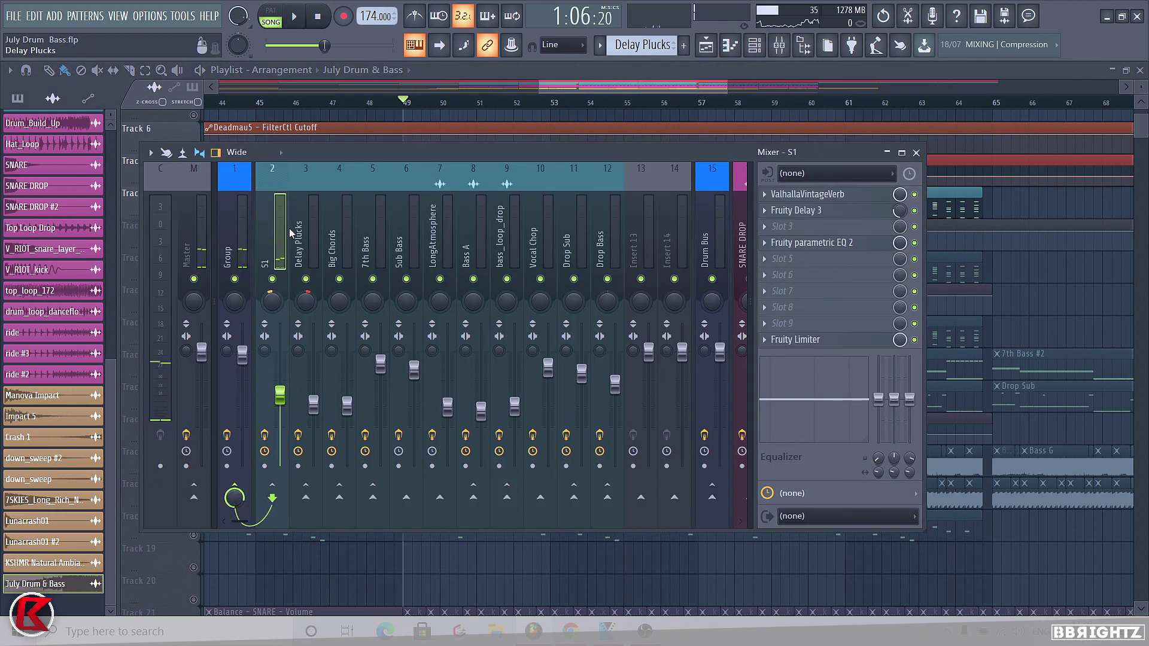
pyautogui.click(880, 194)
pyautogui.moveTo(263, 197); pyautogui.dragTo(295, 217)
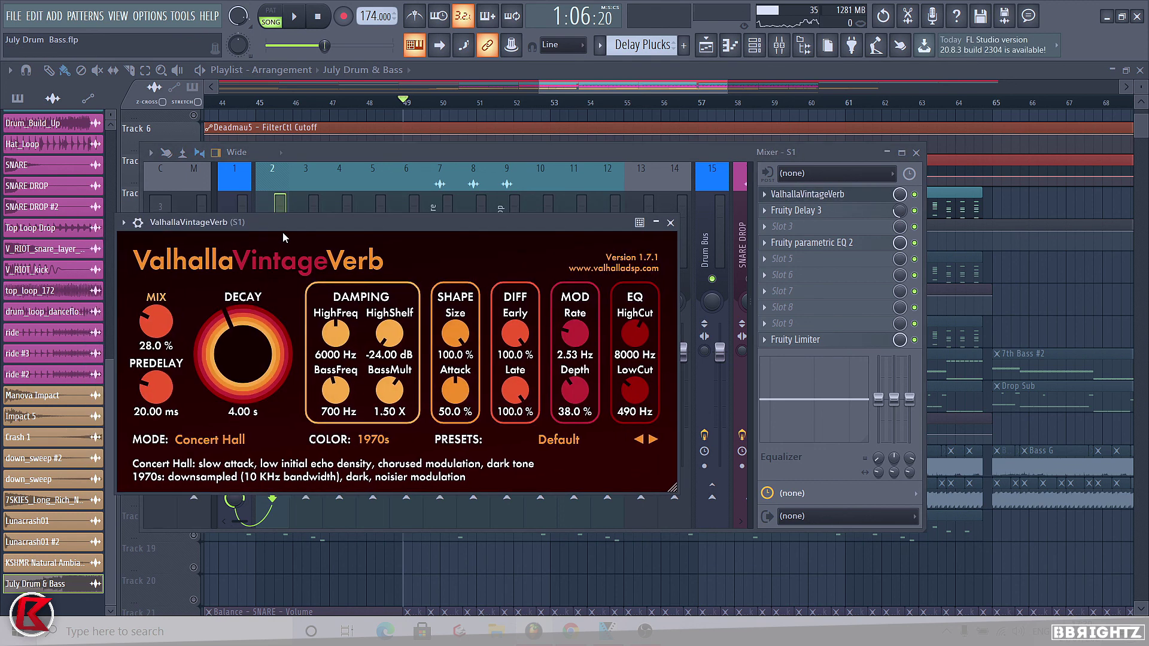
pyautogui.press('space')
pyautogui.scroll(2, 137, 322)
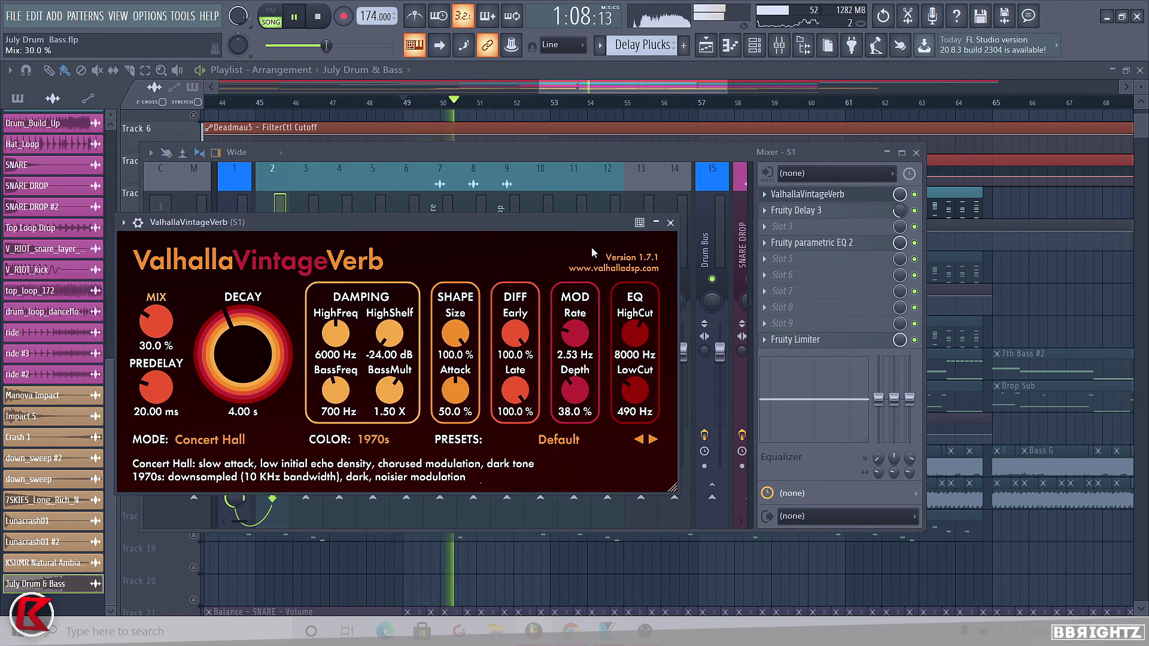
pyautogui.click(671, 224)
pyautogui.press('space')
# Play the song and inspect the effect chains of the Mixer tracks from Delay Plucks through Sub Bass
pyautogui.click(316, 245)
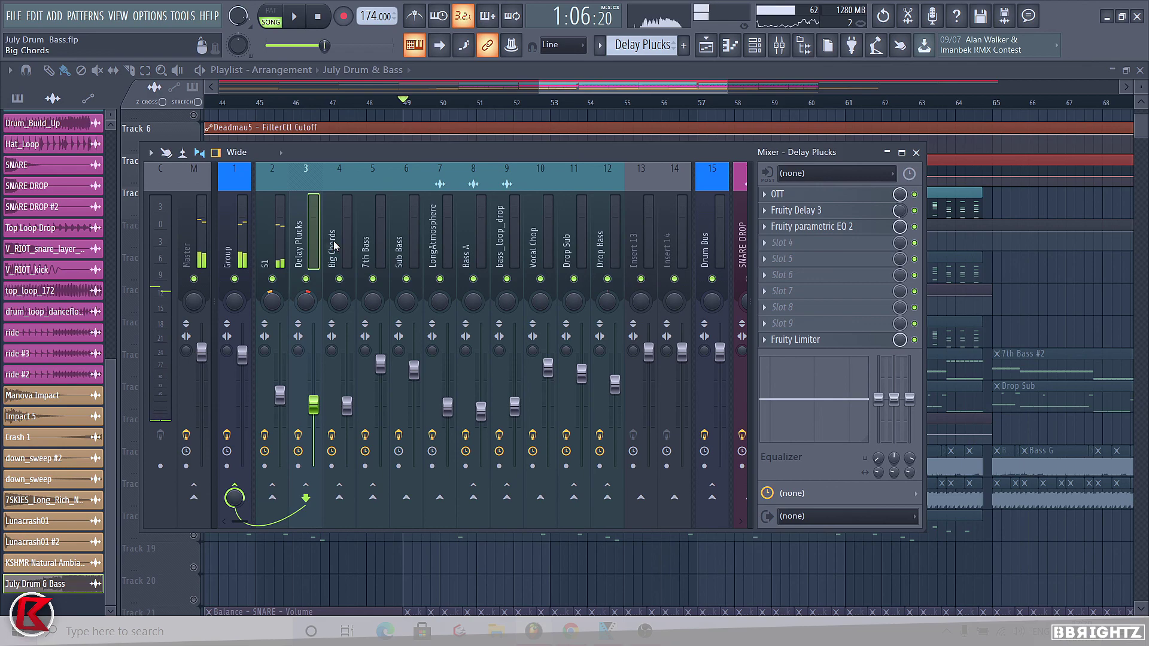
pyautogui.press('space')
pyautogui.click(352, 241)
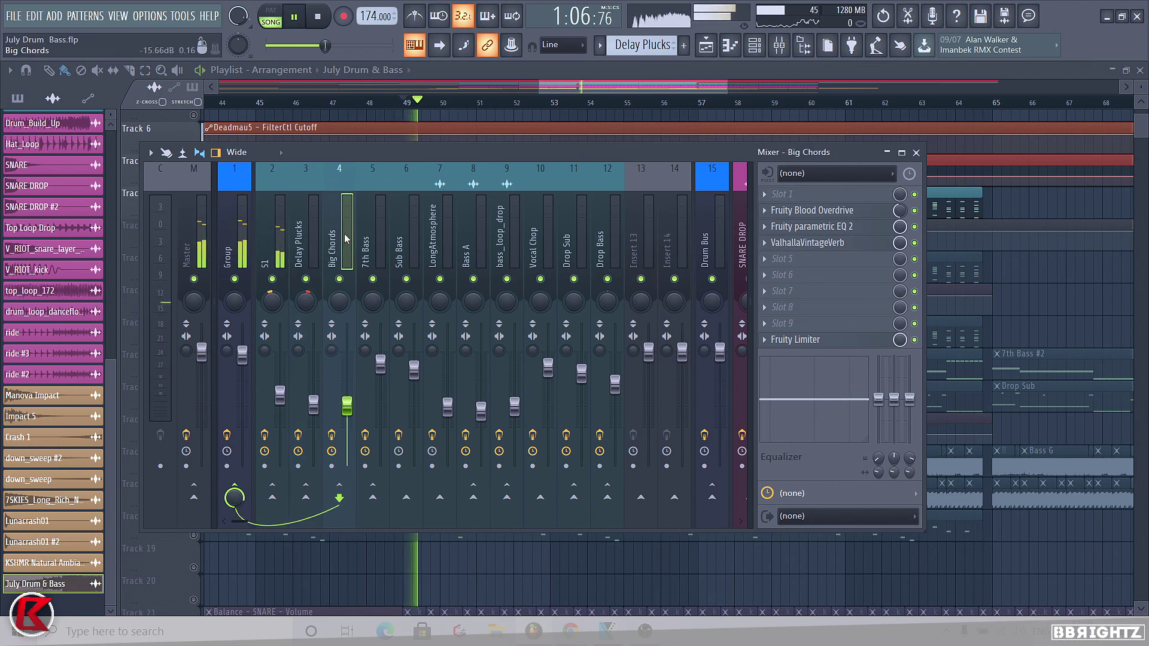
pyautogui.press('Right')
pyautogui.press('Right')
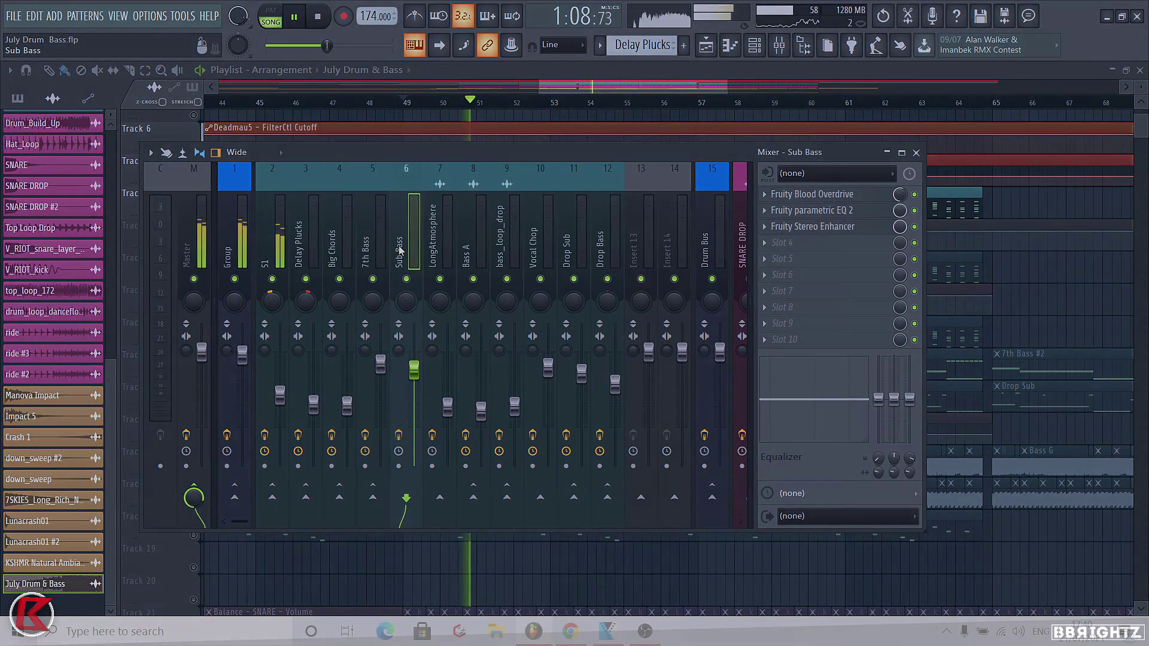